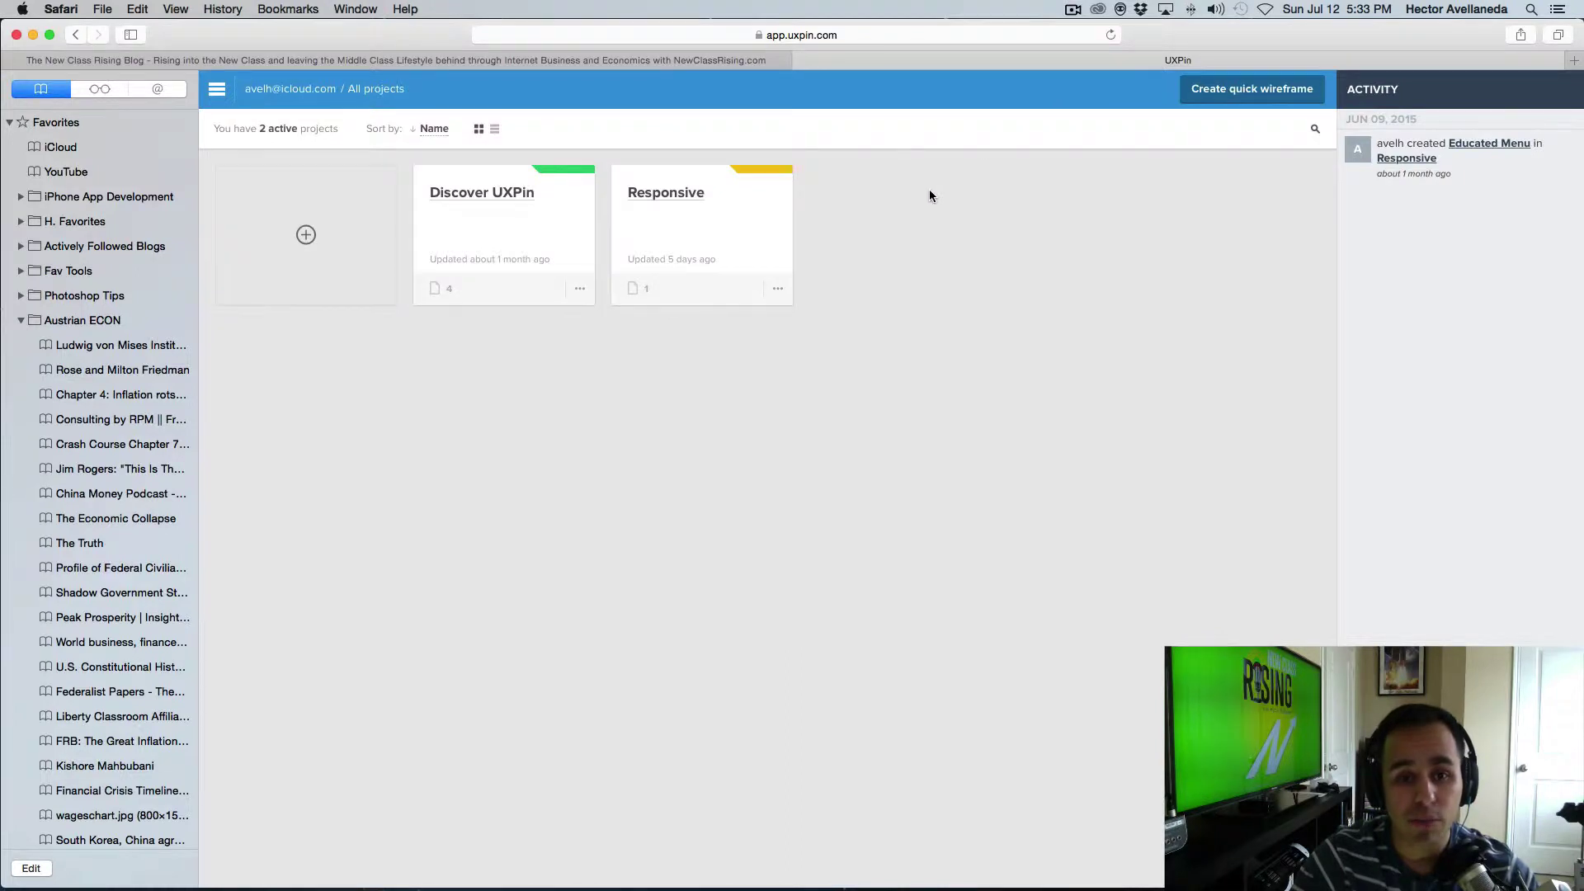
- Open the Educated Menu wireframe from the Responsive project
{"action": "left_click", "coordinate": [770, 234]}
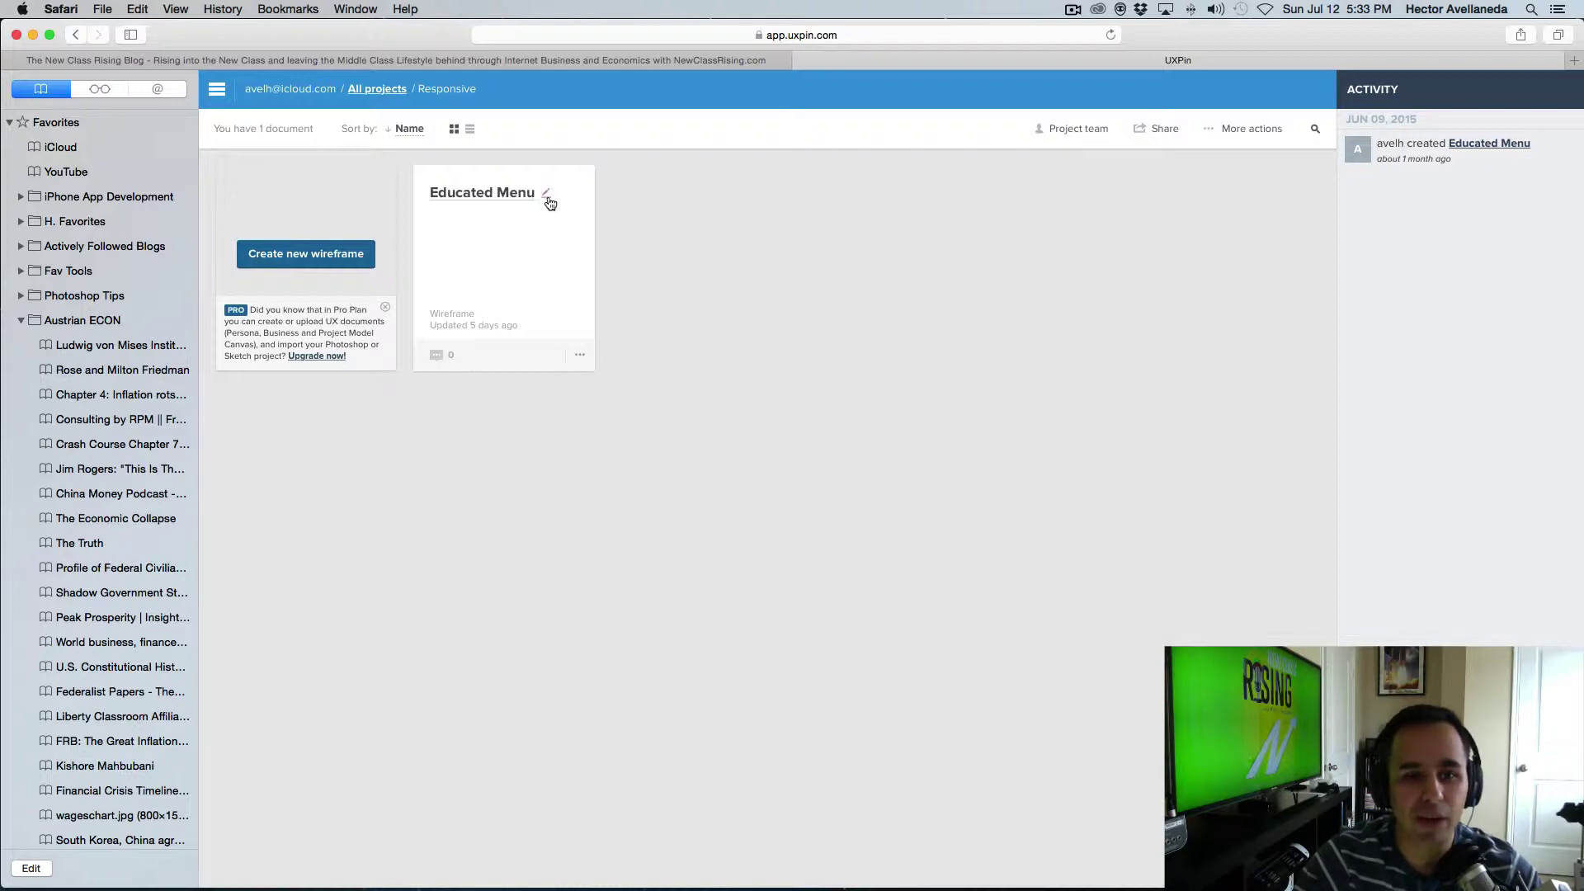
{"action": "left_click", "coordinate": [545, 197]}
{"action": "key", "text": "Return"}
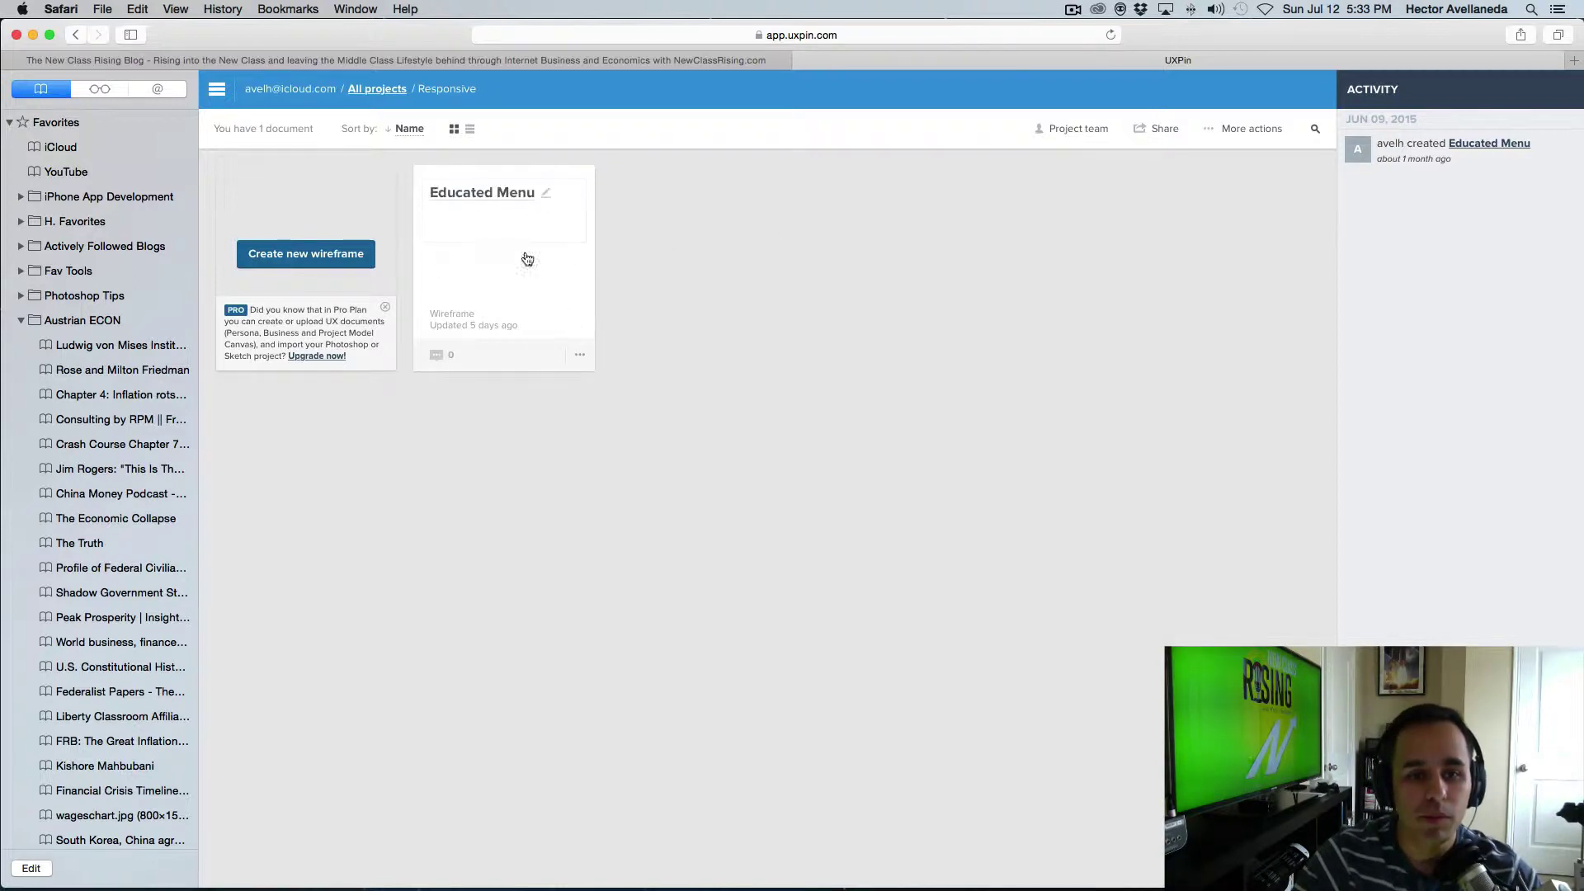
{"action": "left_click", "coordinate": [490, 194]}
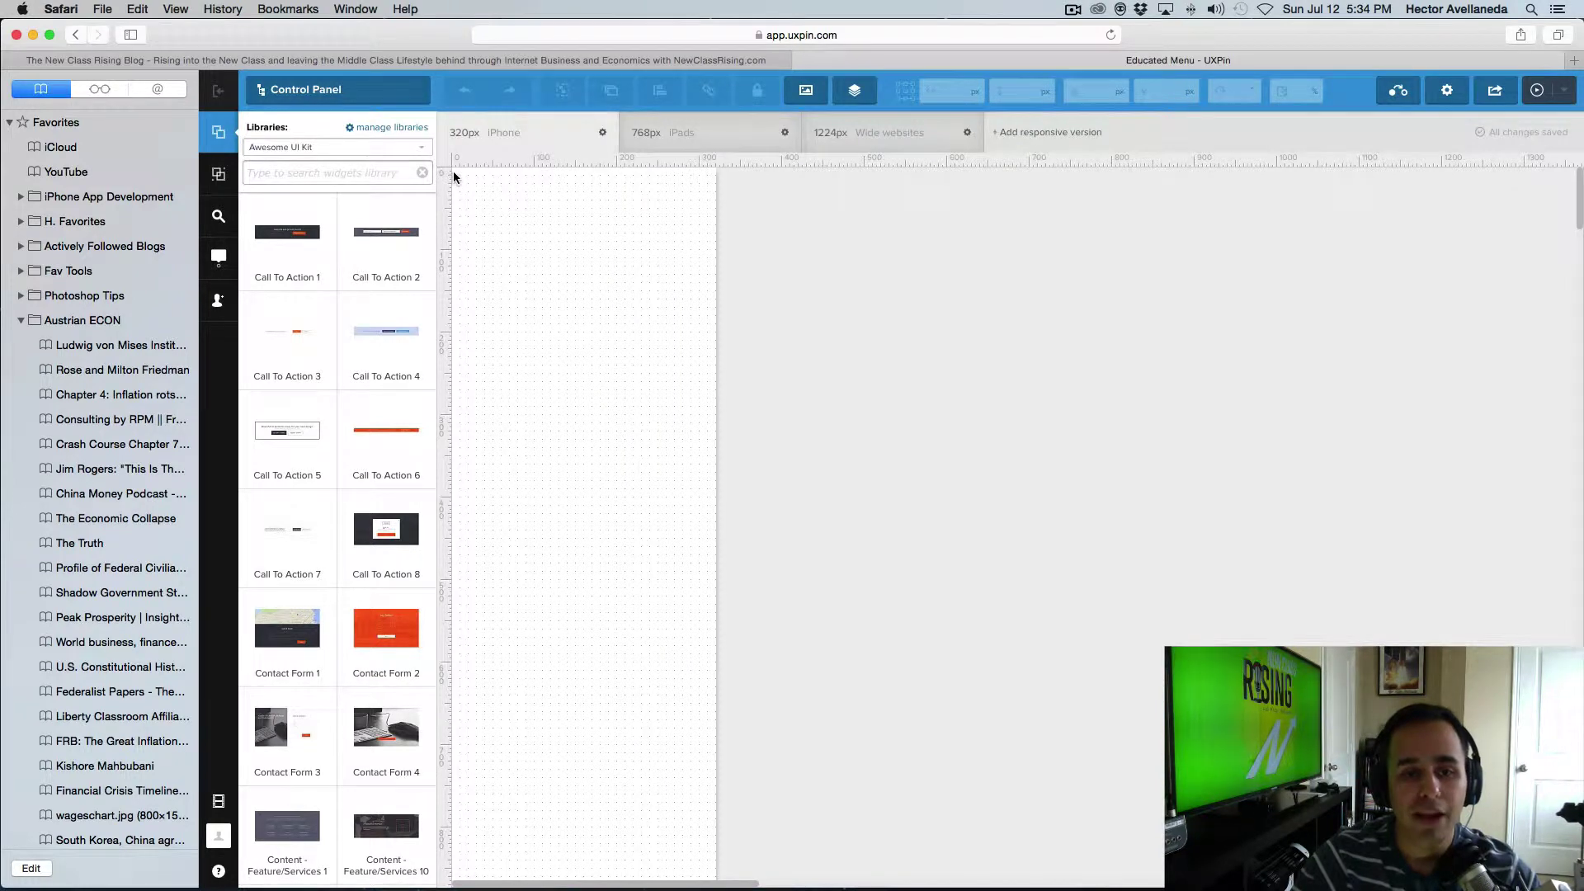
- Compare the 768px iPads and 320px iPhone versions, ending on the 1224px Wide websites version
{"action": "left_click", "coordinate": [701, 153]}
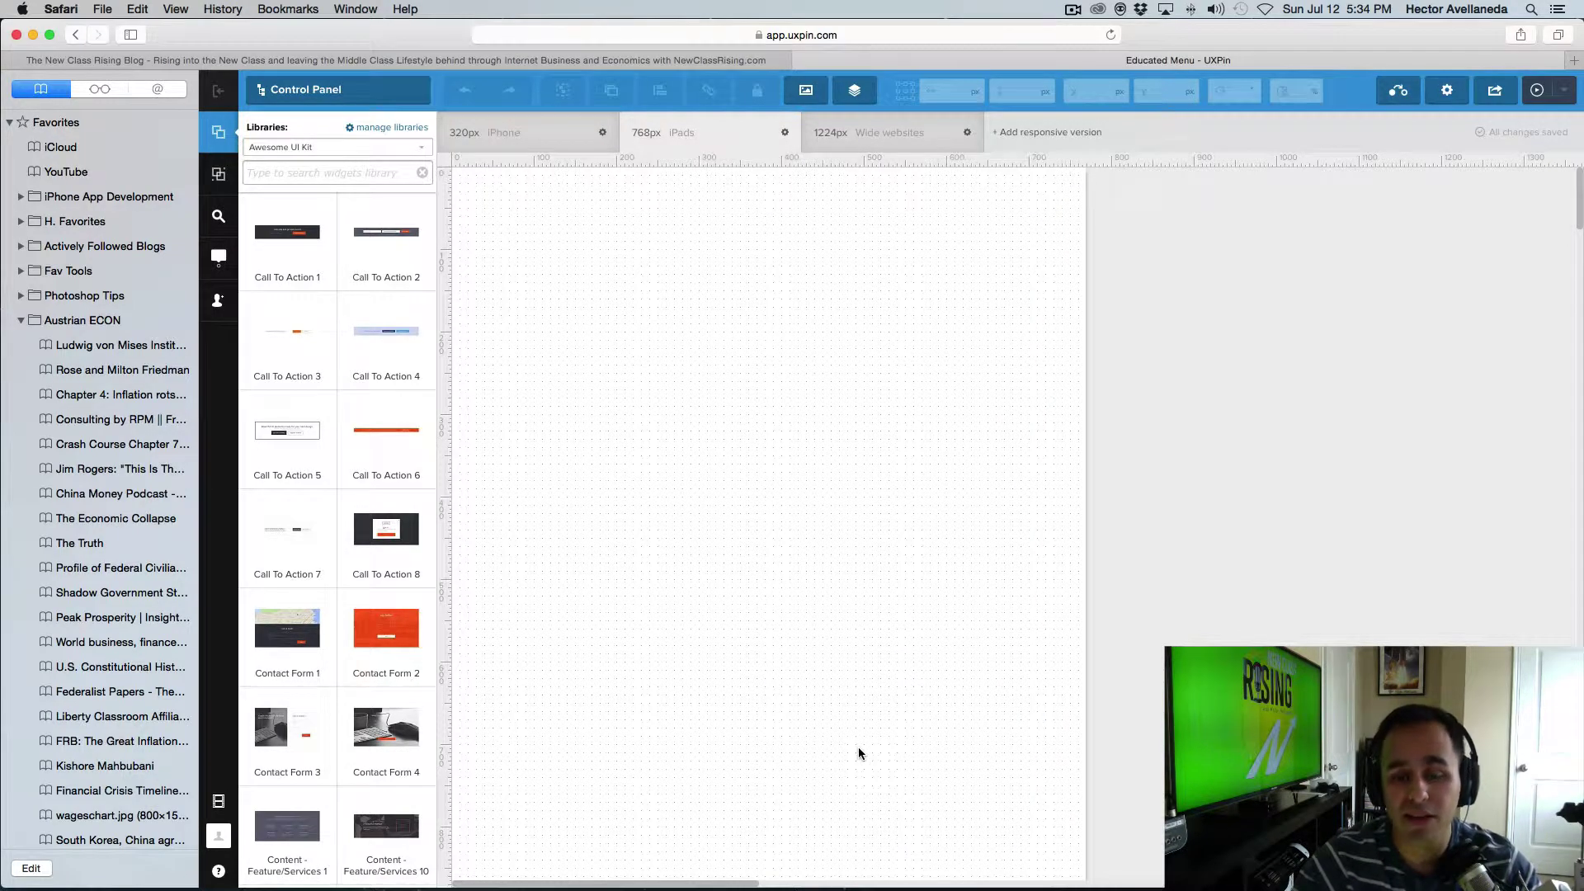
{"action": "left_click", "coordinate": [481, 127]}
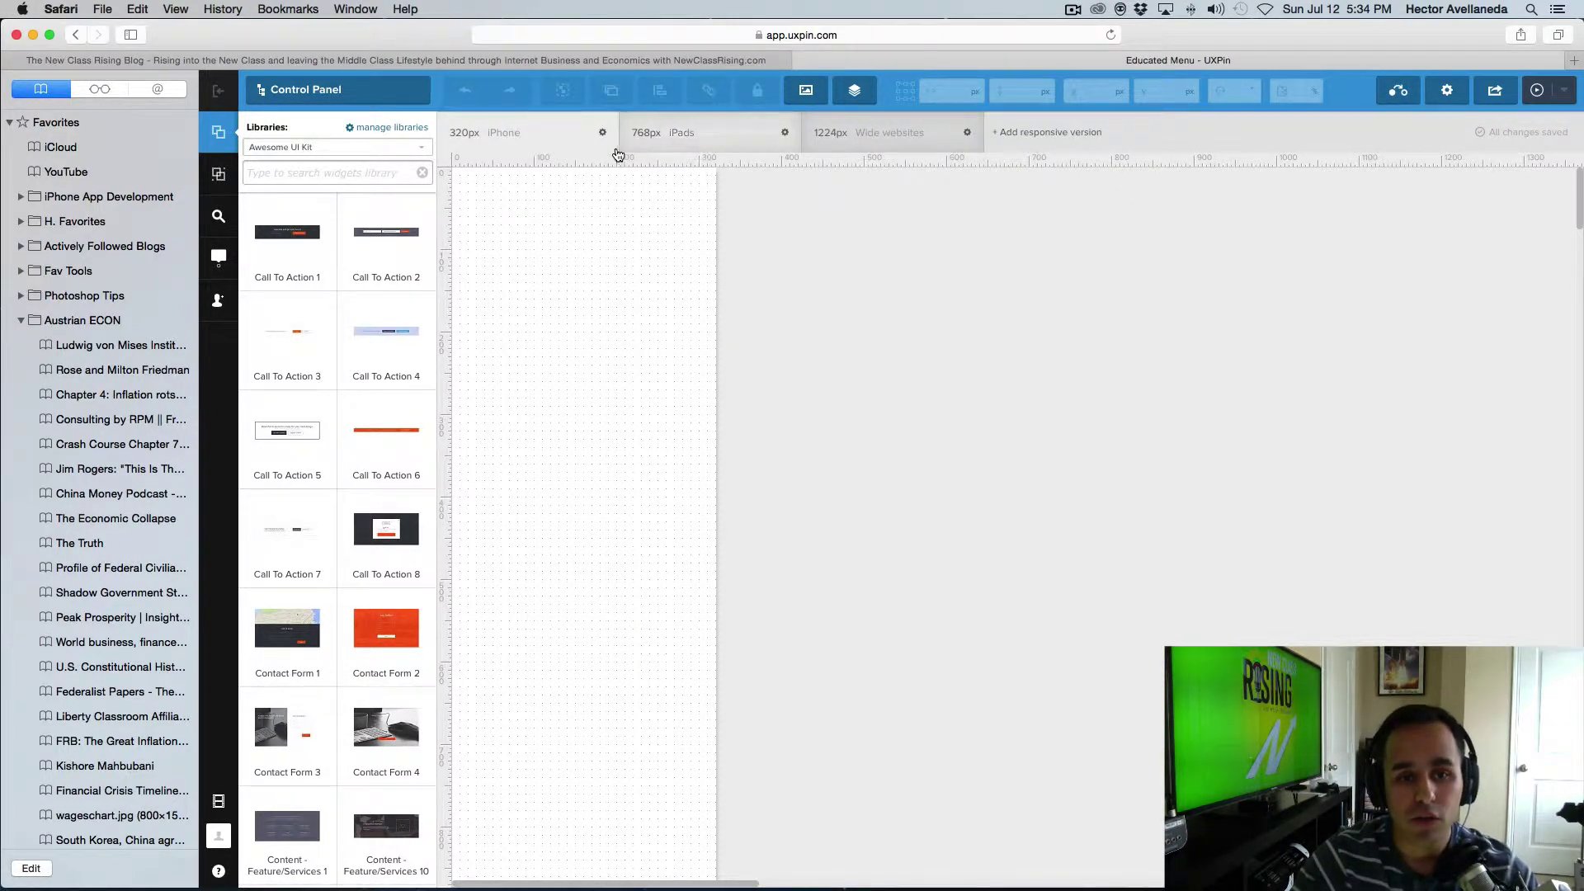
{"action": "left_click", "coordinate": [656, 145]}
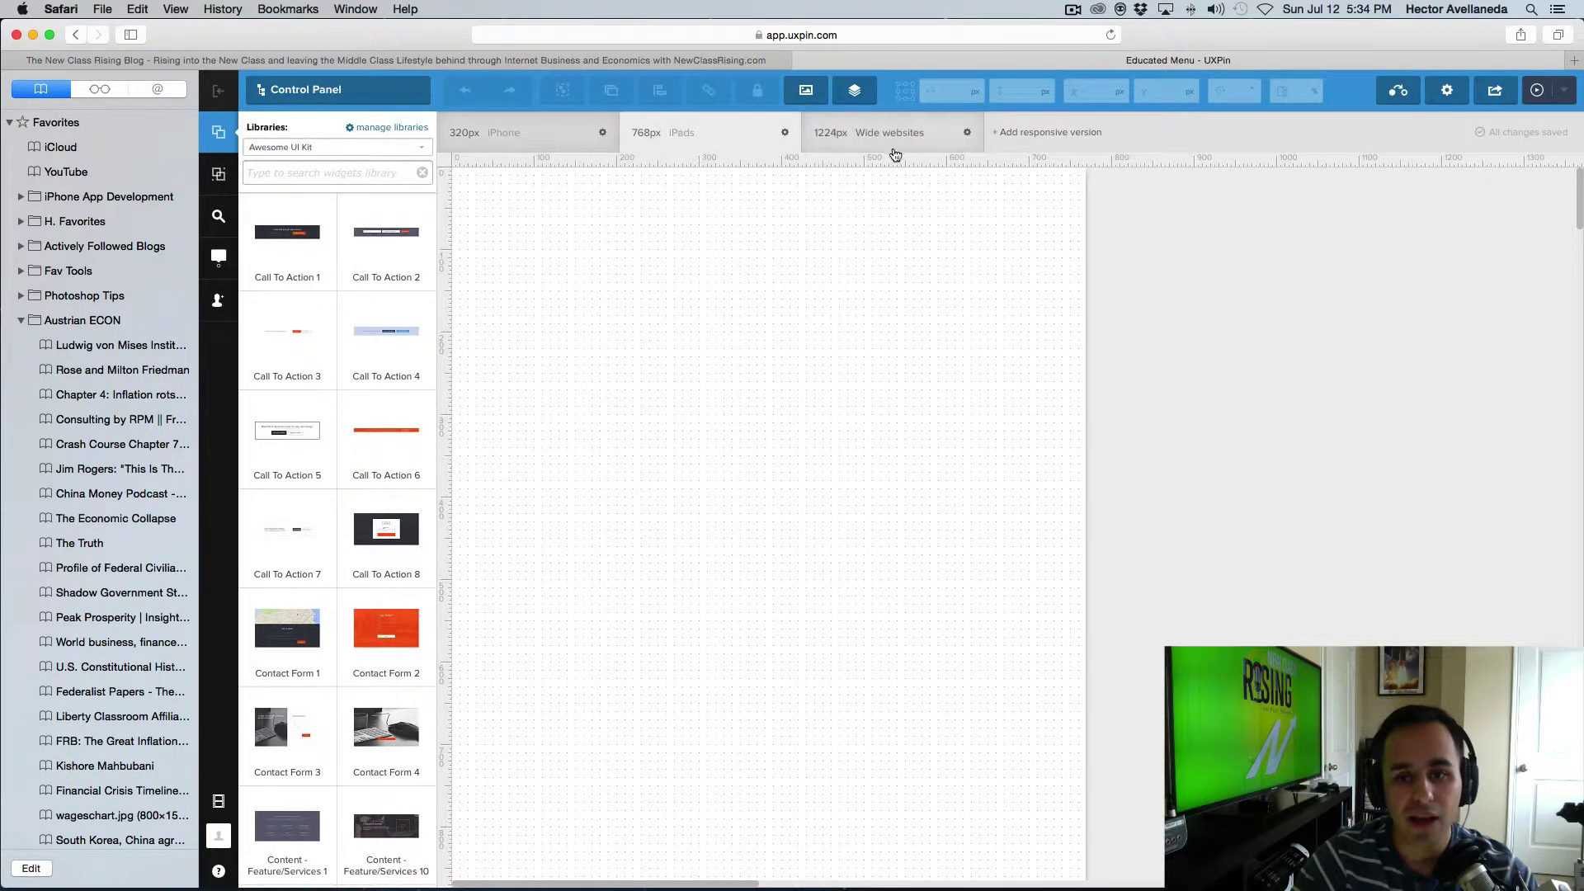
{"action": "left_click", "coordinate": [895, 151]}
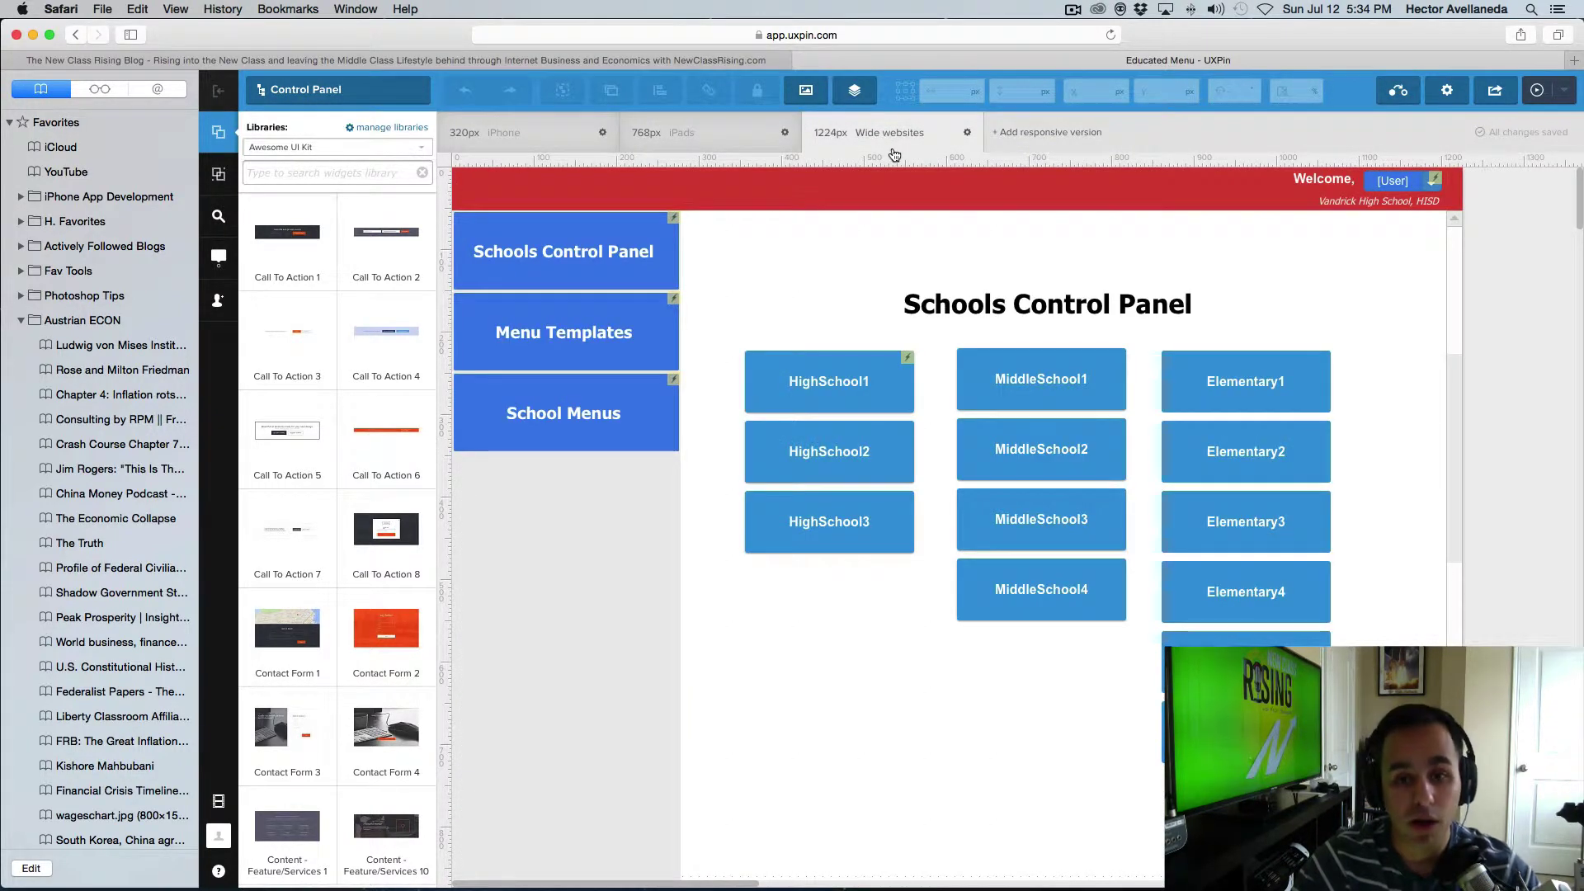
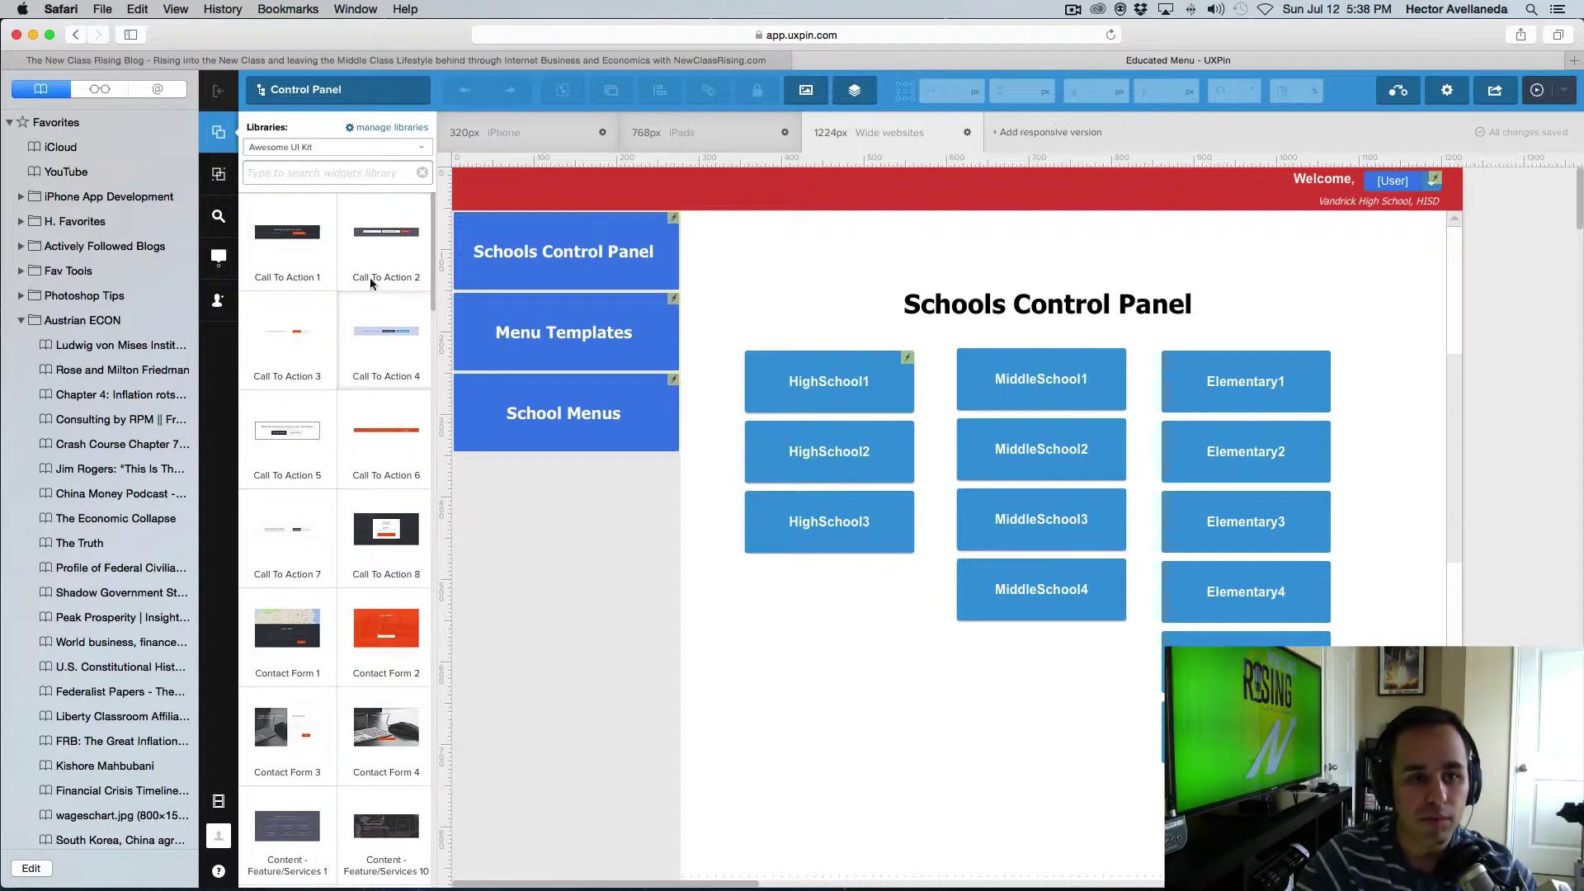
- Look through the Control Panel's subpages from Dashboard to User Settings, ending on the Pick Set School Menu page
{"action": "left_click", "coordinate": [334, 91]}
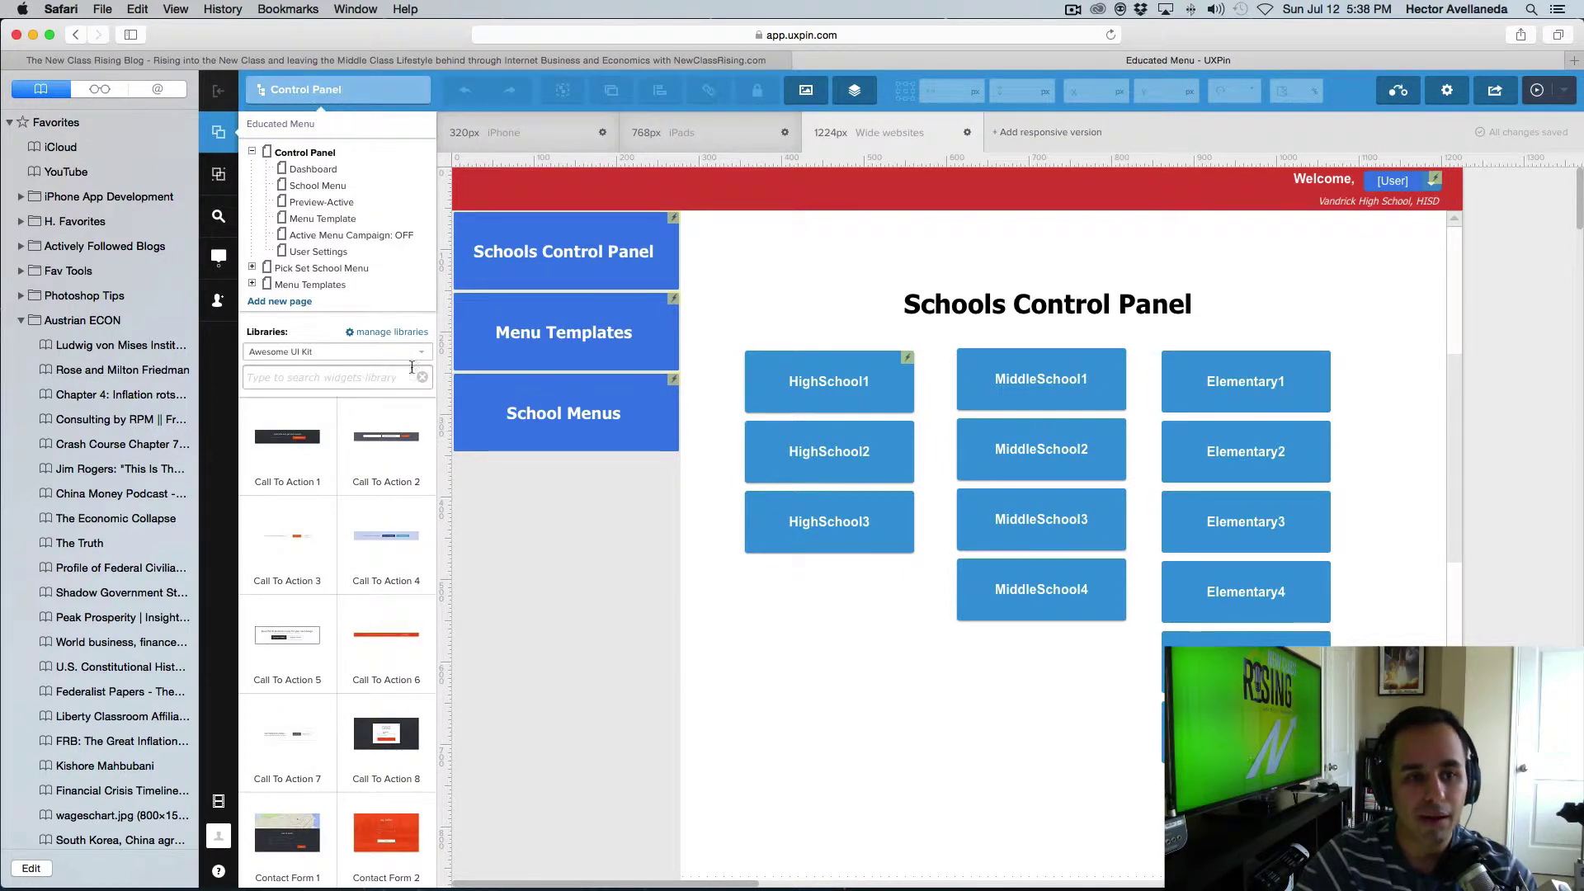
{"action": "mouse_move", "coordinate": [309, 157]}
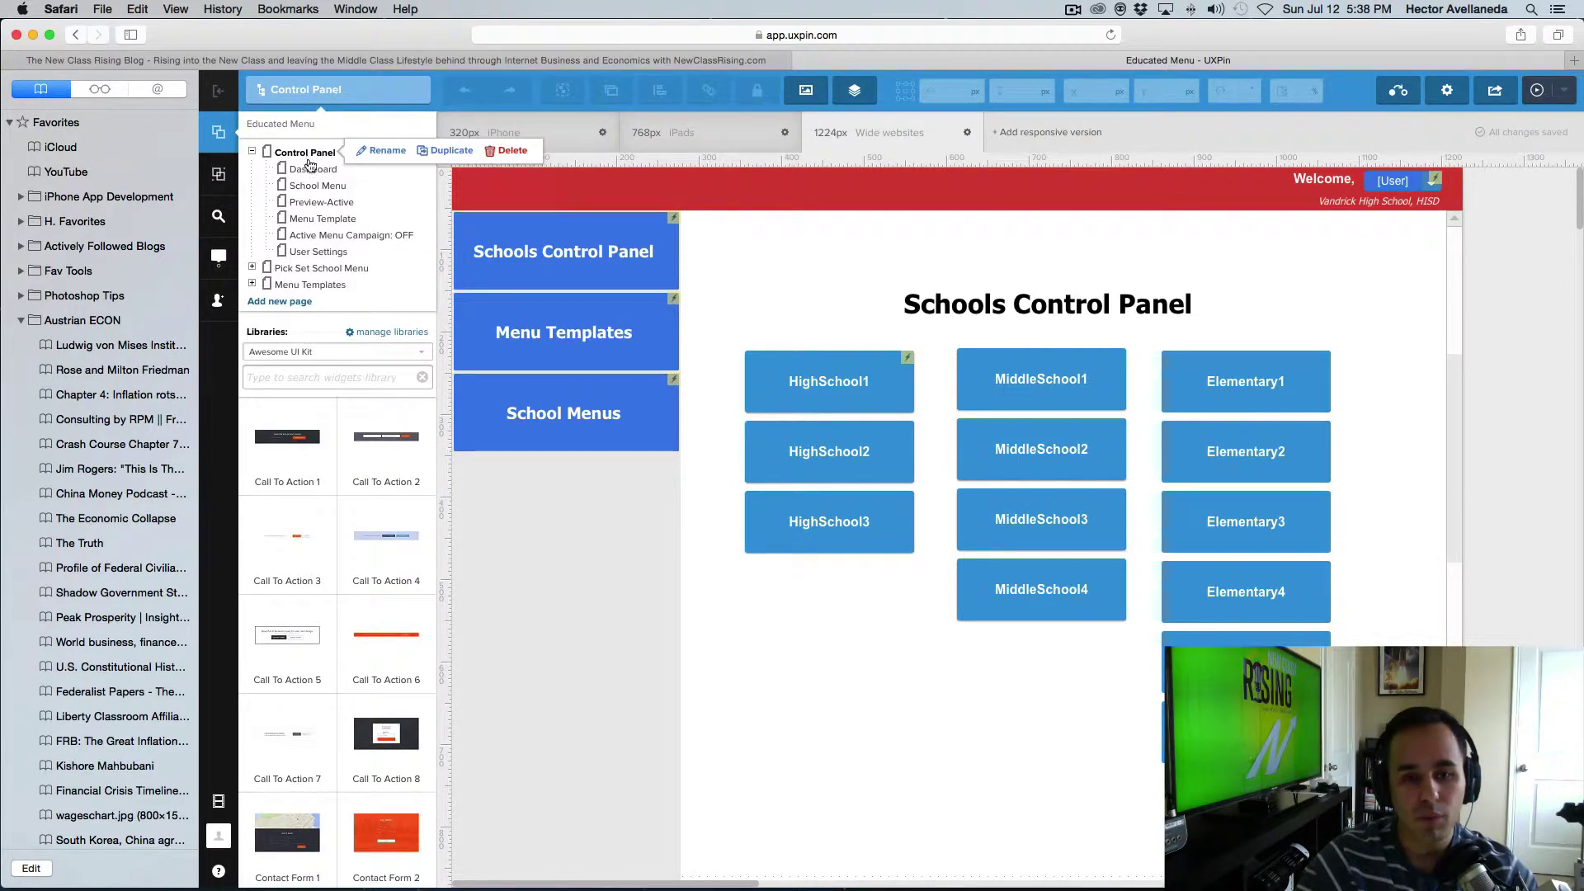
{"action": "left_click", "coordinate": [324, 177]}
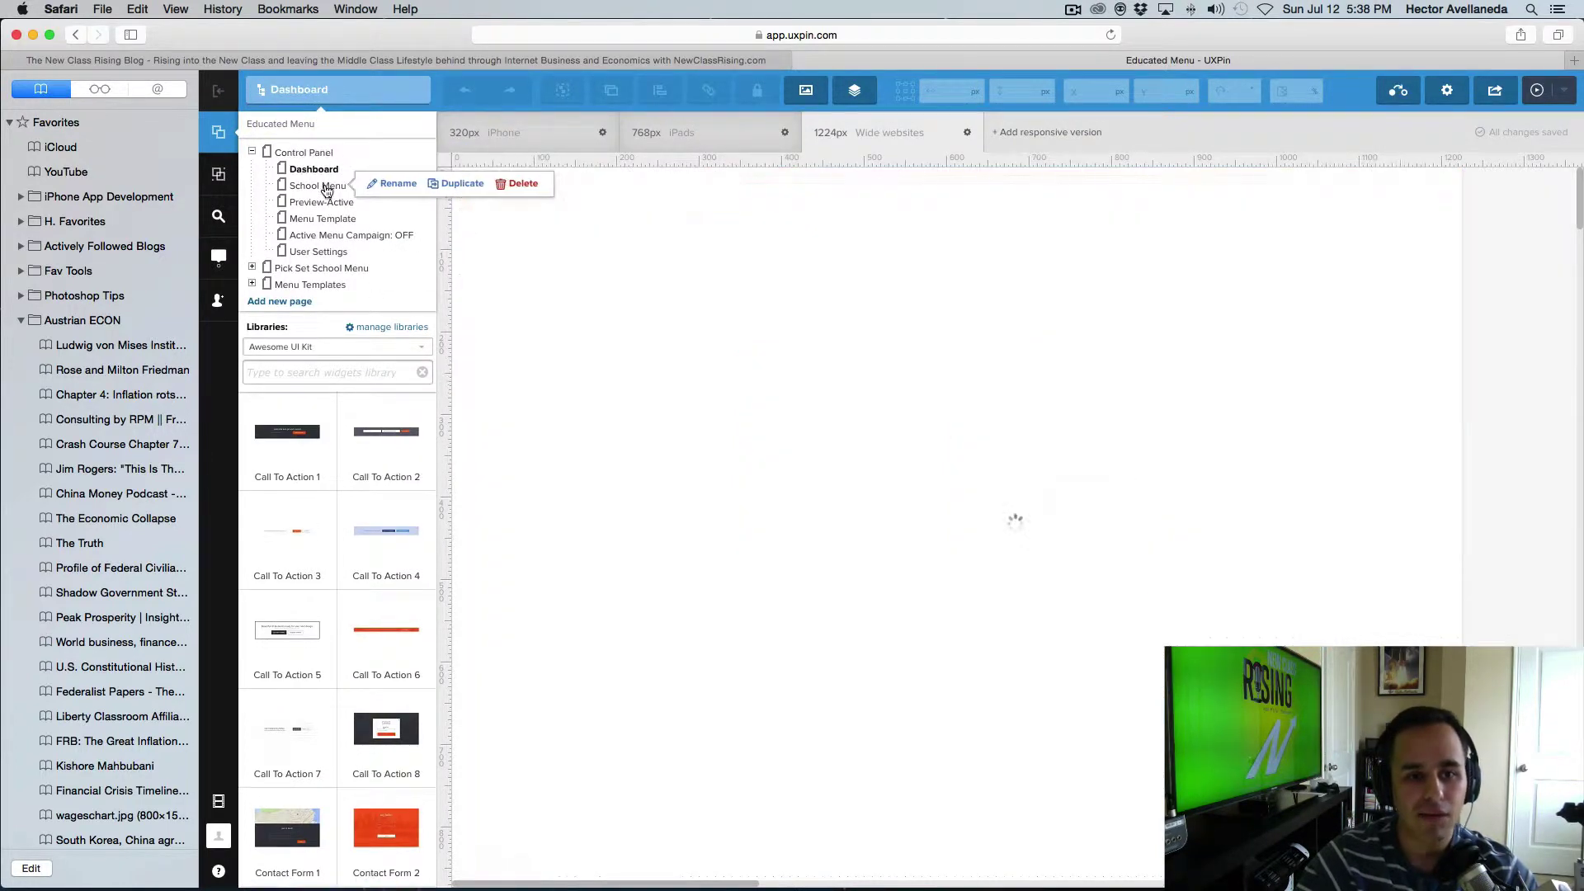
{"action": "left_click", "coordinate": [326, 190]}
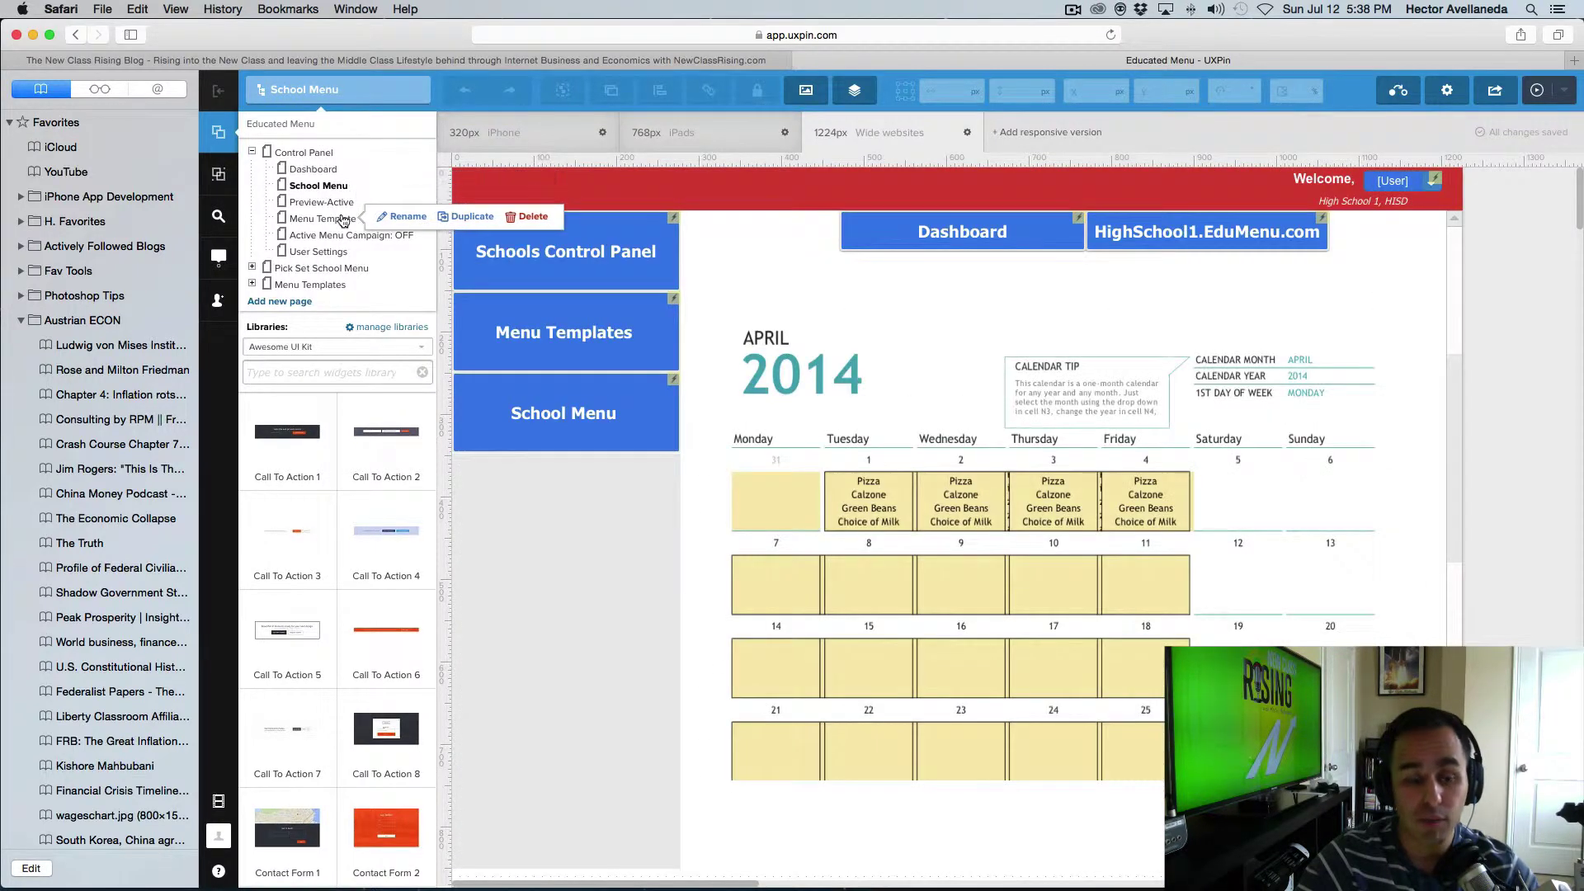
{"action": "left_click", "coordinate": [343, 205]}
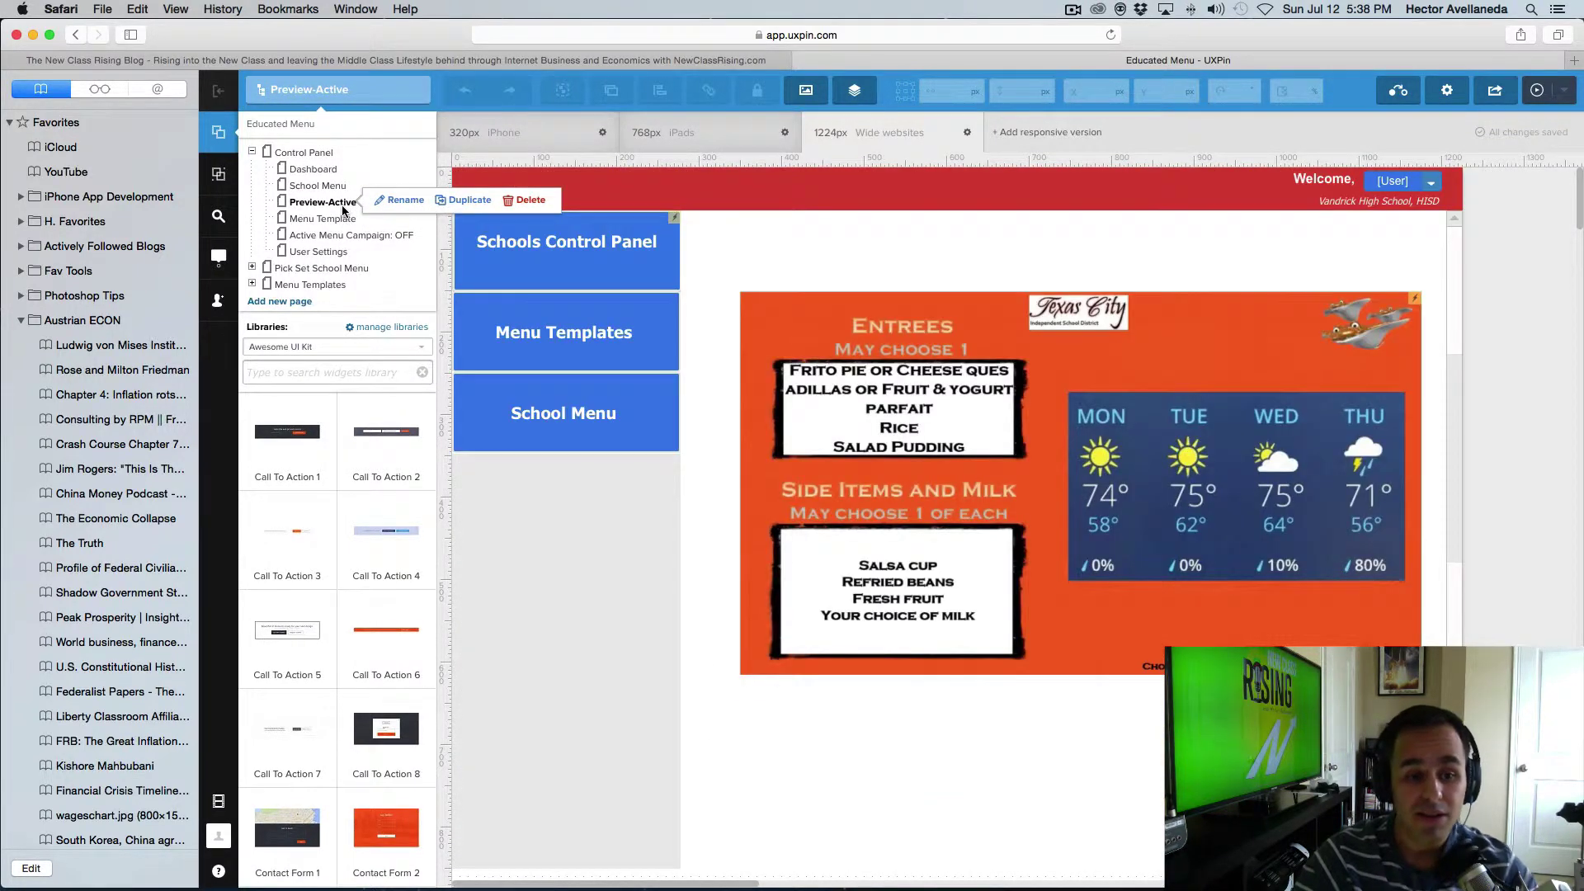
{"action": "scroll", "coordinate": [339, 532], "scroll_direction": "down", "scroll_amount": 3}
{"action": "scroll", "coordinate": [338, 536], "scroll_direction": "down", "scroll_amount": 2}
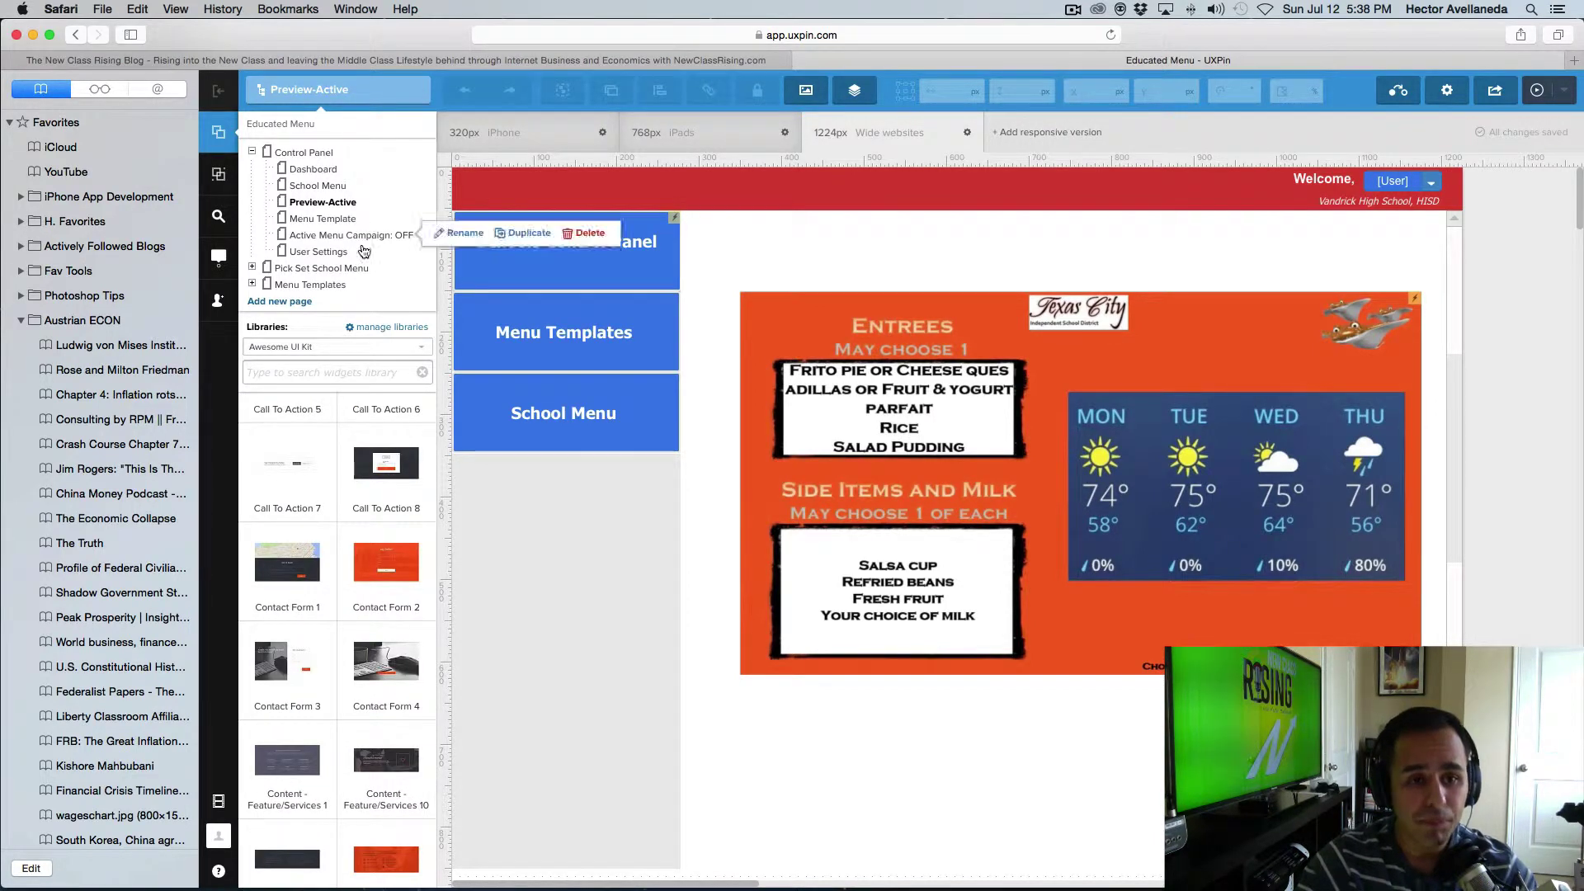
{"action": "left_click", "coordinate": [348, 221]}
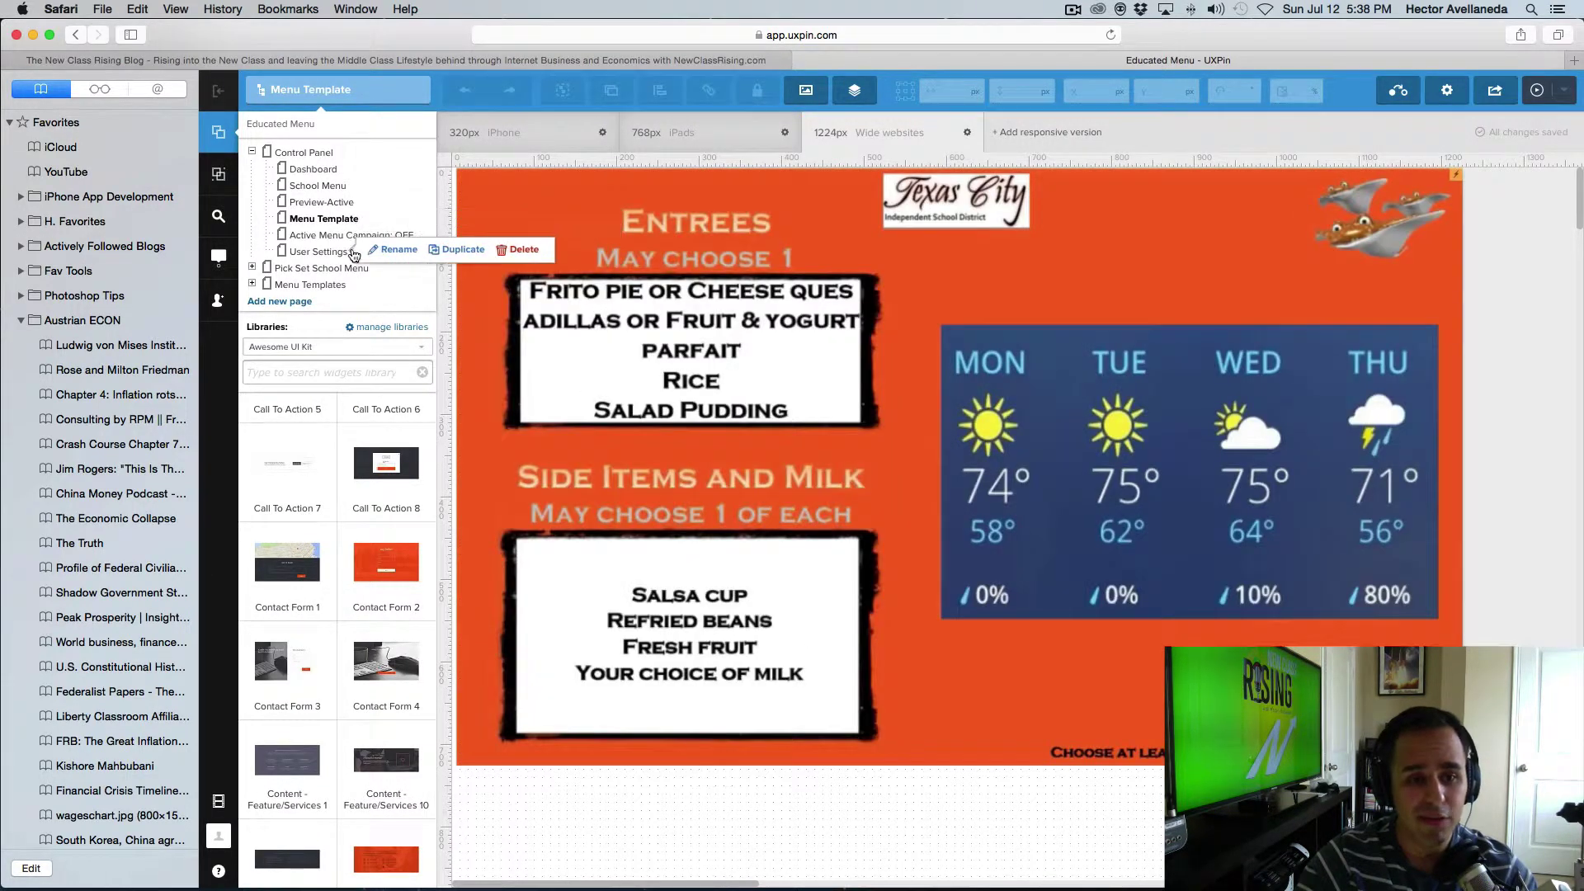
{"action": "left_click", "coordinate": [327, 238]}
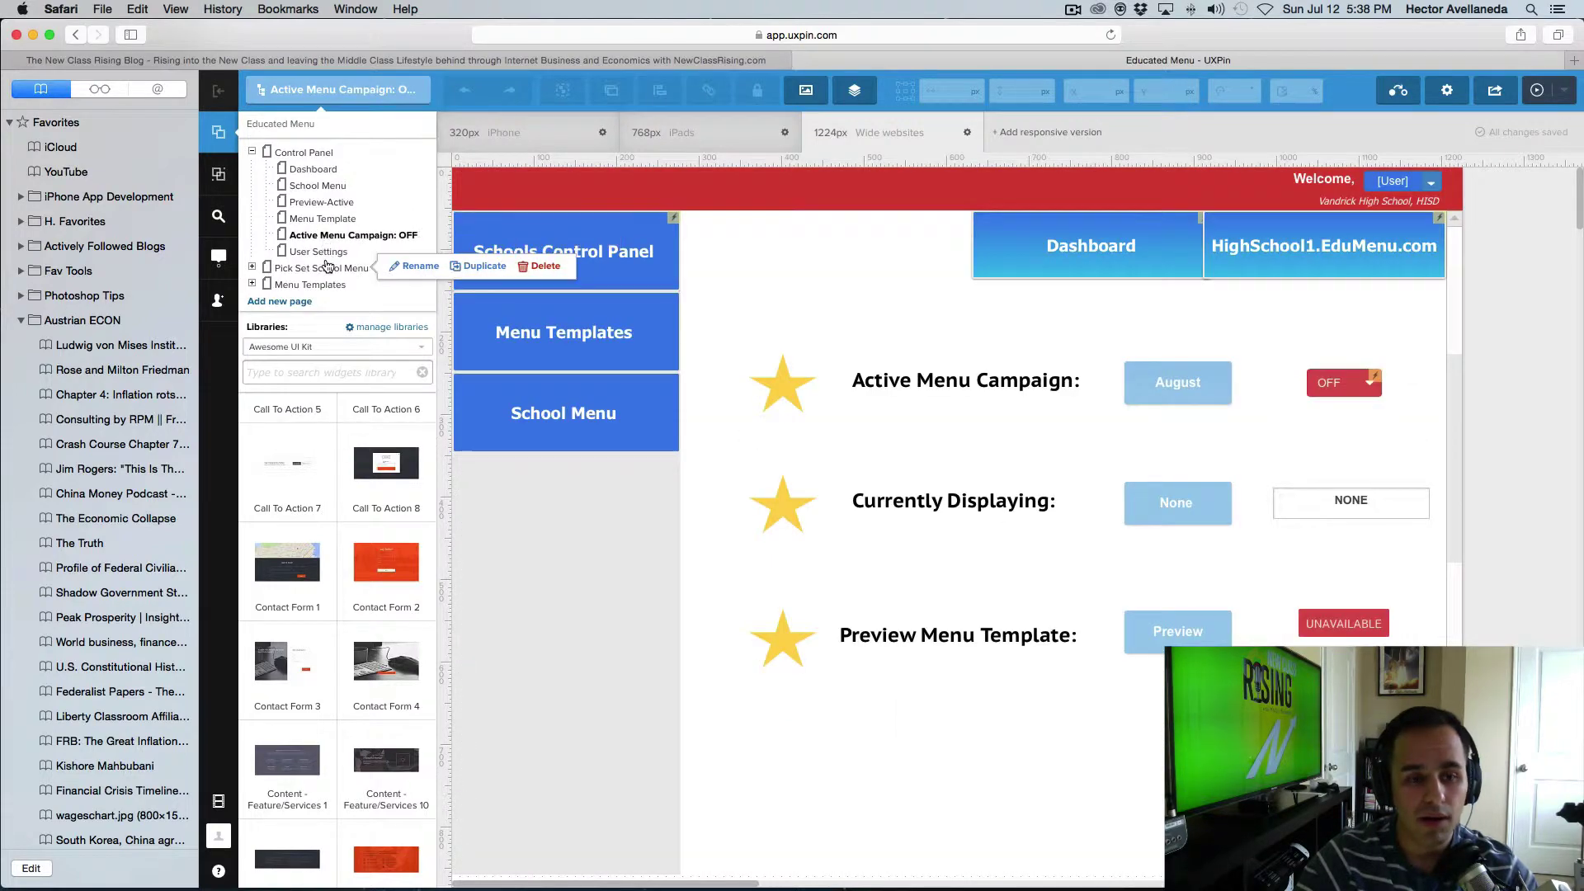
{"action": "left_click", "coordinate": [329, 255]}
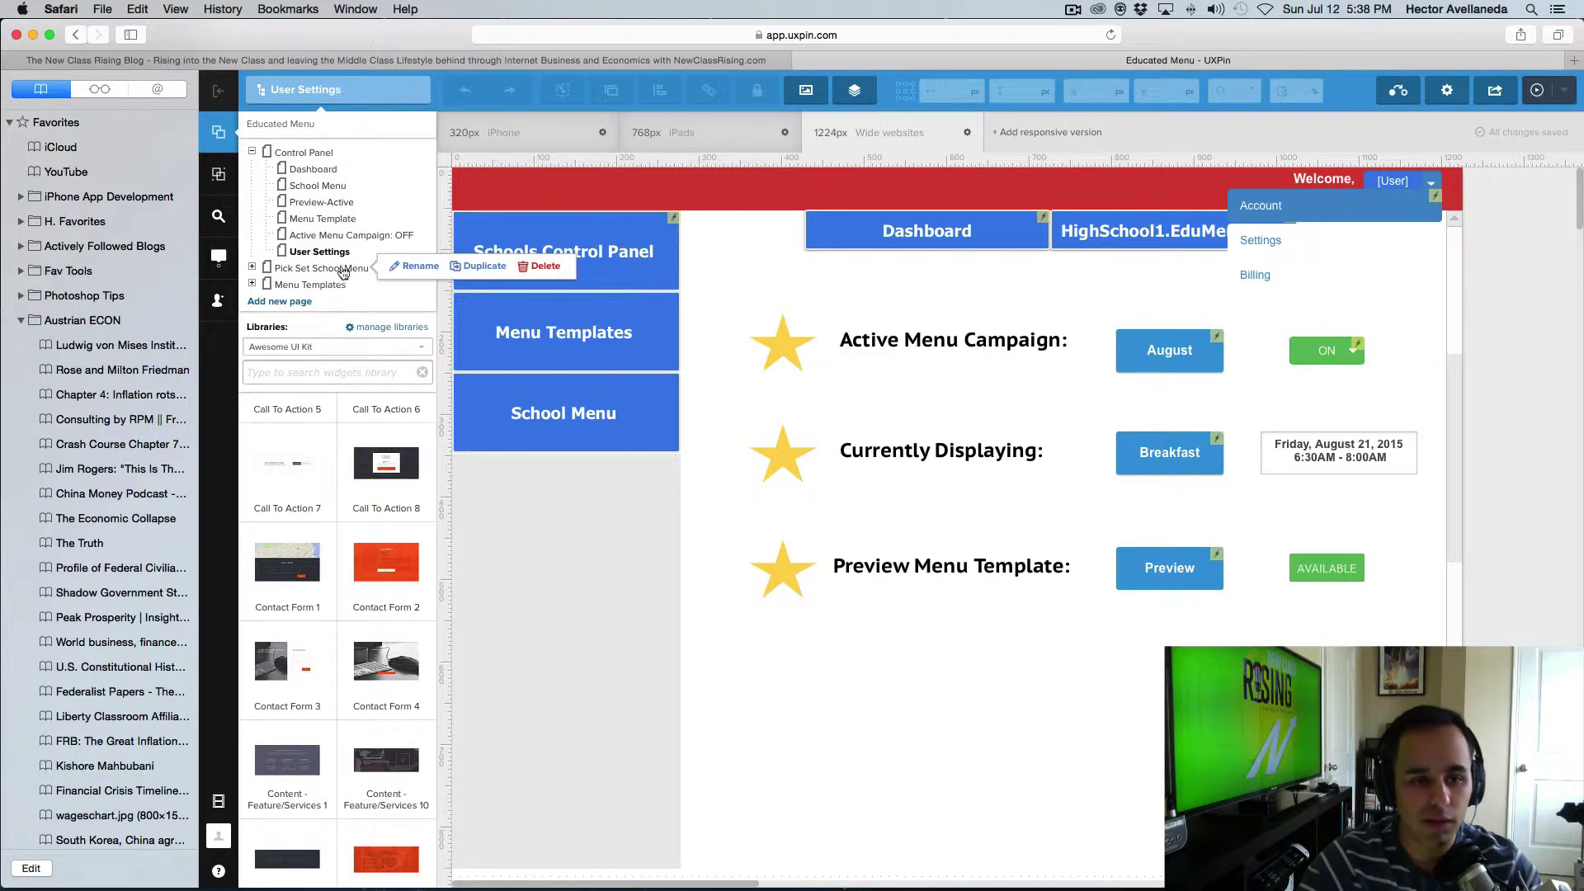
{"action": "left_click", "coordinate": [342, 269]}
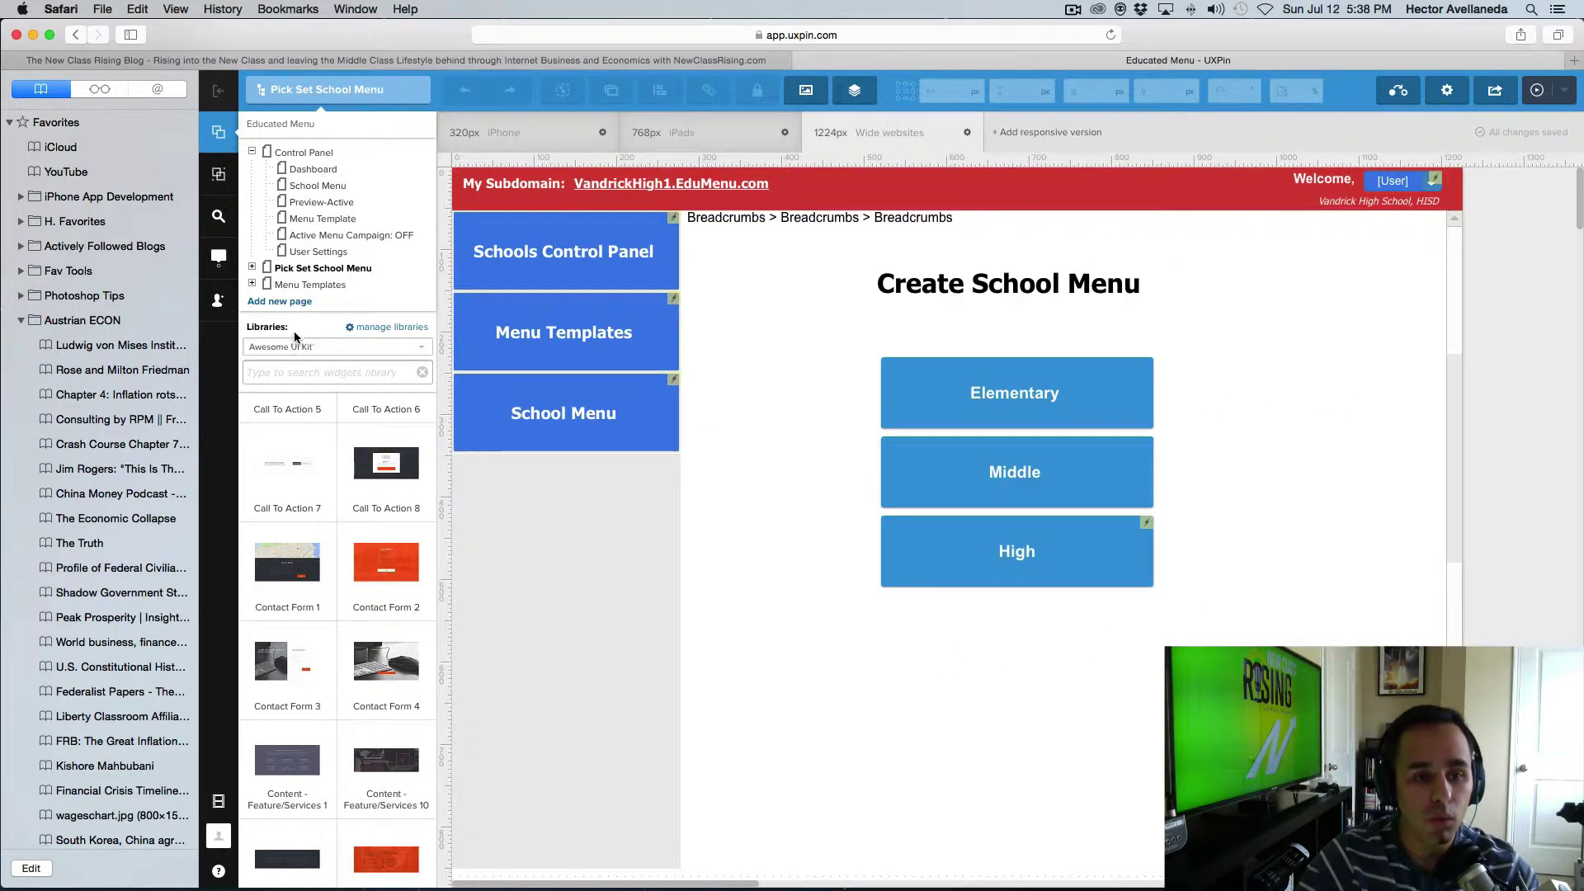
- Browse the Font Awesome Icons and UXPin Icon Set libraries, and view the library management options without changing them
{"action": "left_click", "coordinate": [421, 353]}
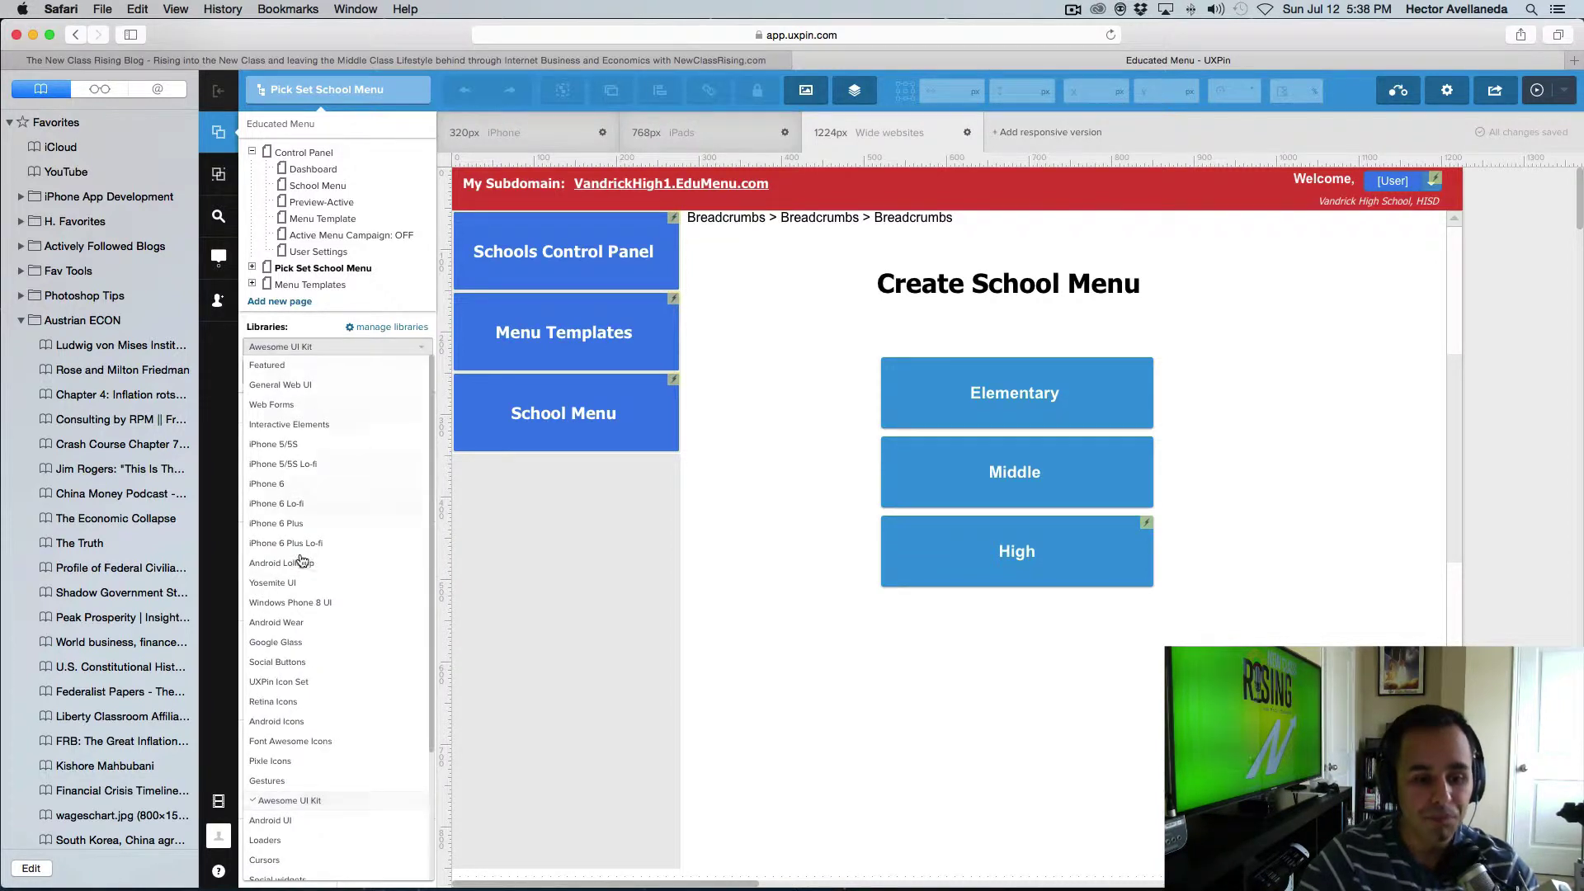
{"action": "scroll", "coordinate": [338, 635], "scroll_direction": "down", "scroll_amount": 3}
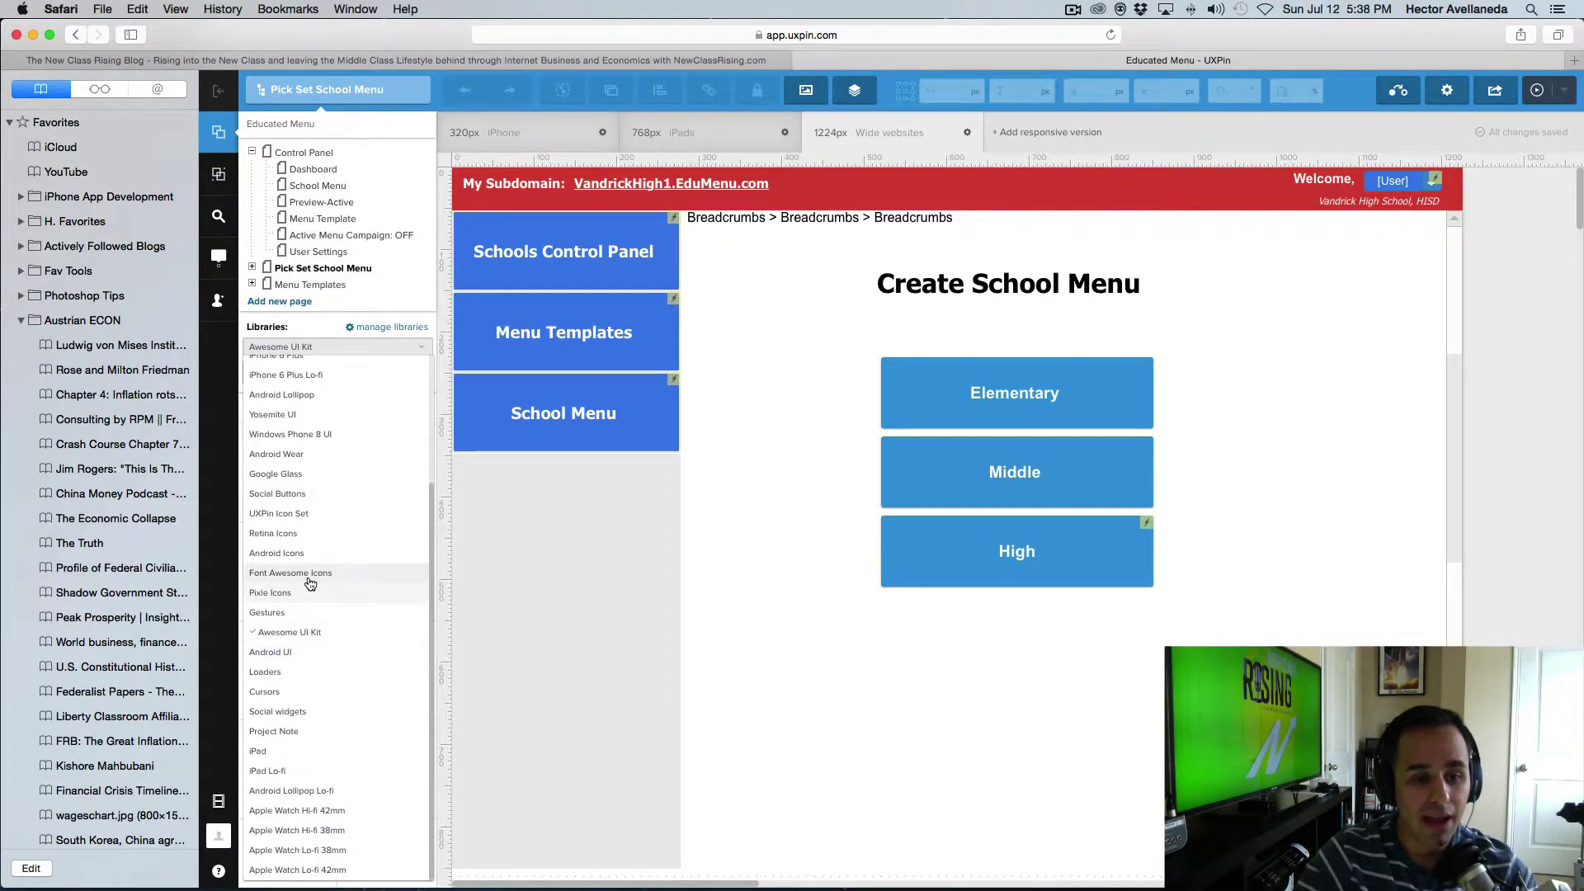
{"action": "left_click", "coordinate": [312, 581]}
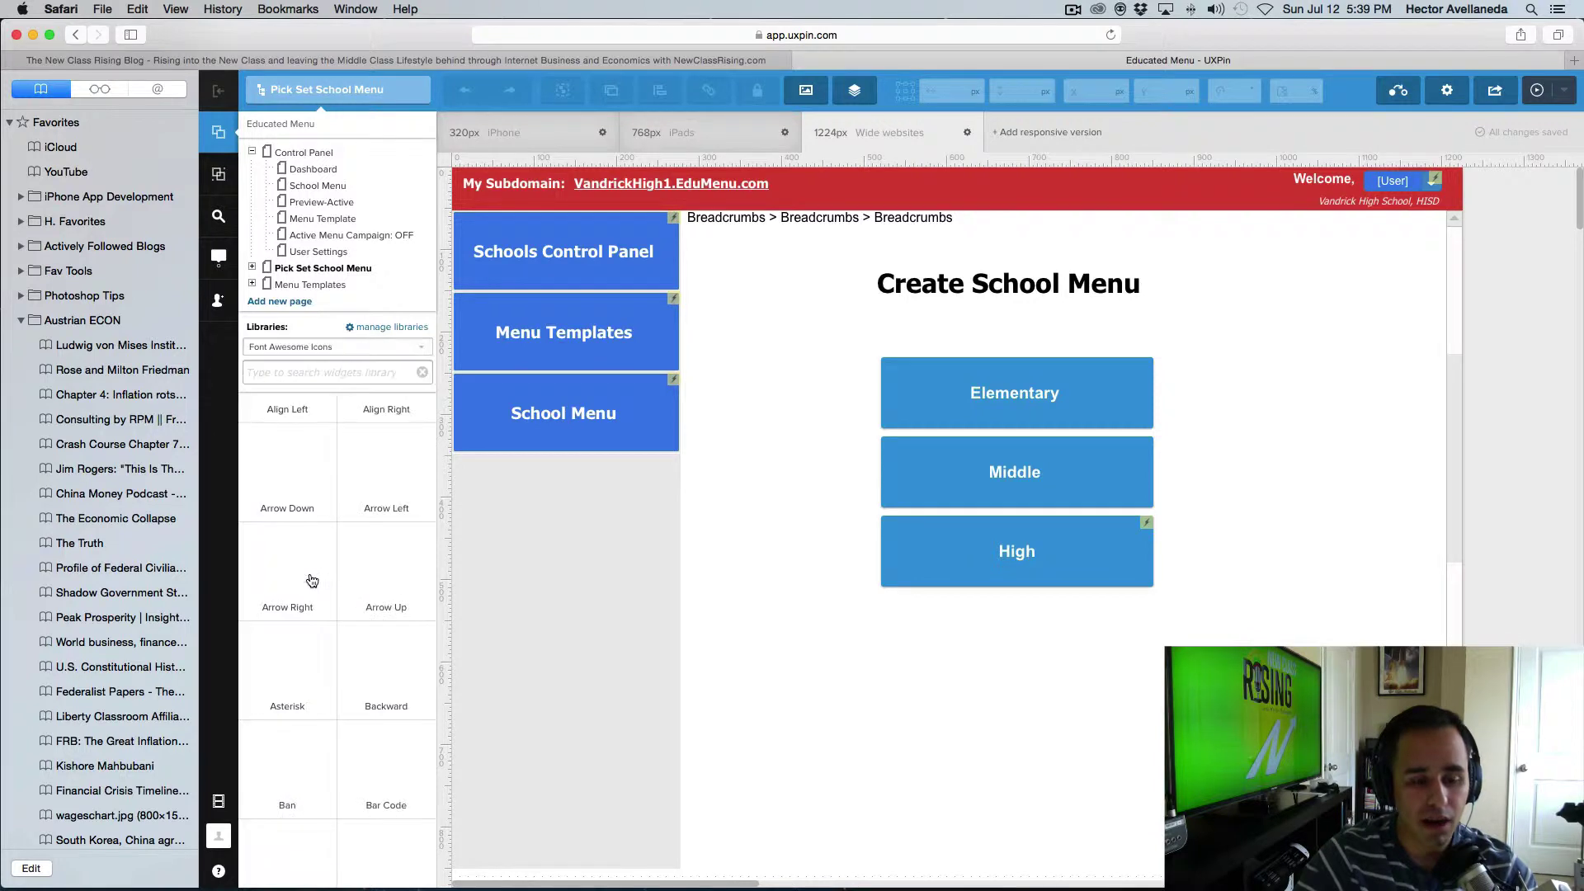
{"action": "left_click", "coordinate": [419, 349]}
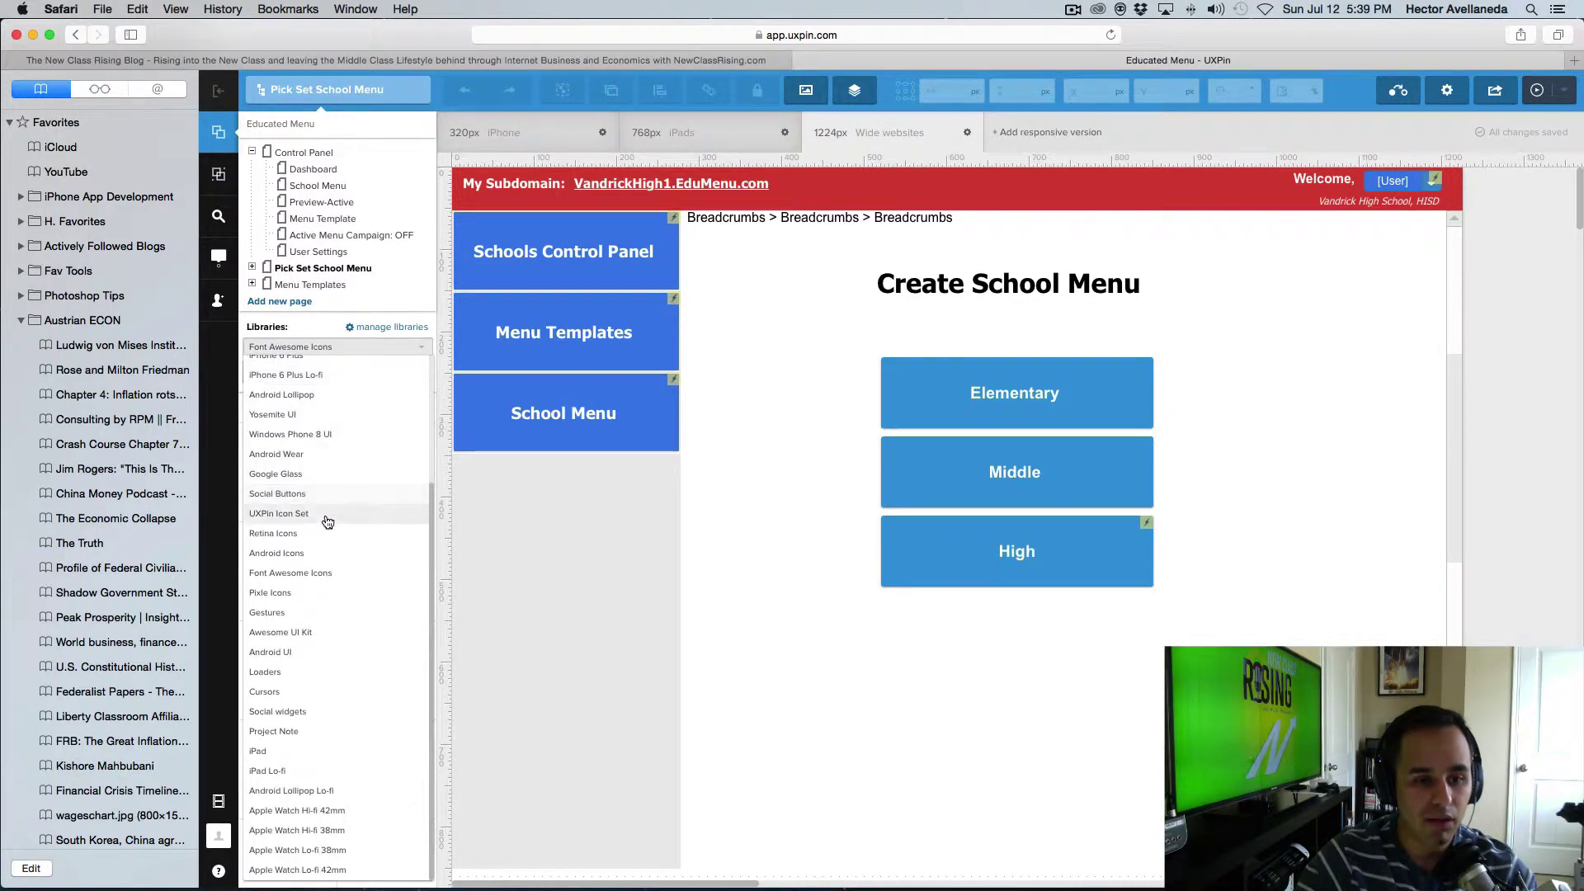
{"action": "left_click", "coordinate": [328, 521]}
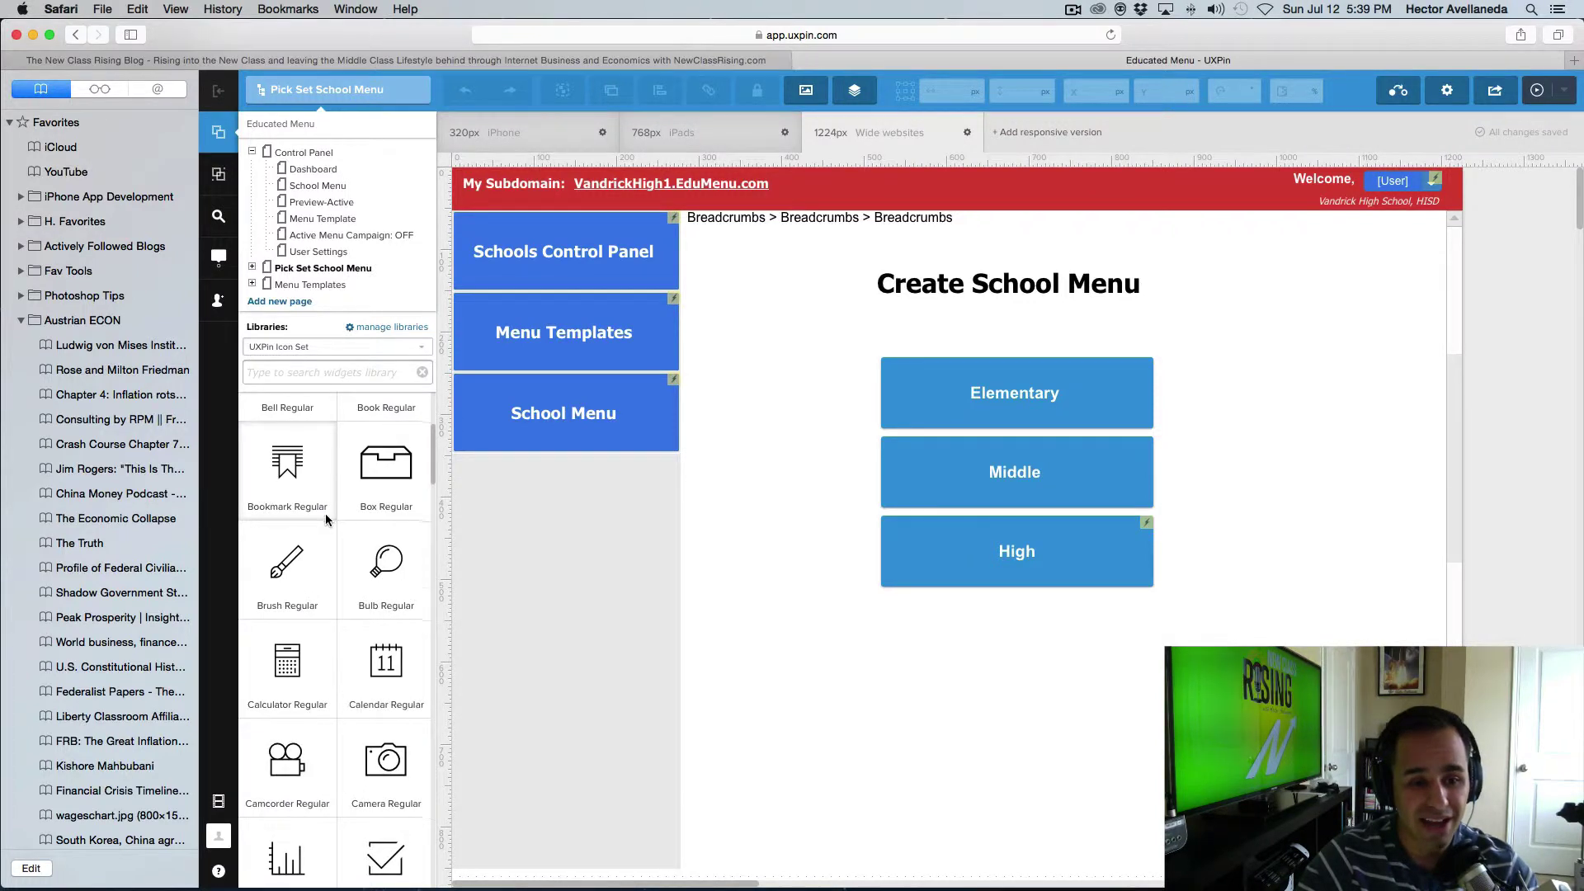
{"action": "scroll", "coordinate": [328, 520], "scroll_direction": "down", "scroll_amount": 5}
{"action": "scroll", "coordinate": [328, 520], "scroll_direction": "down", "scroll_amount": 15}
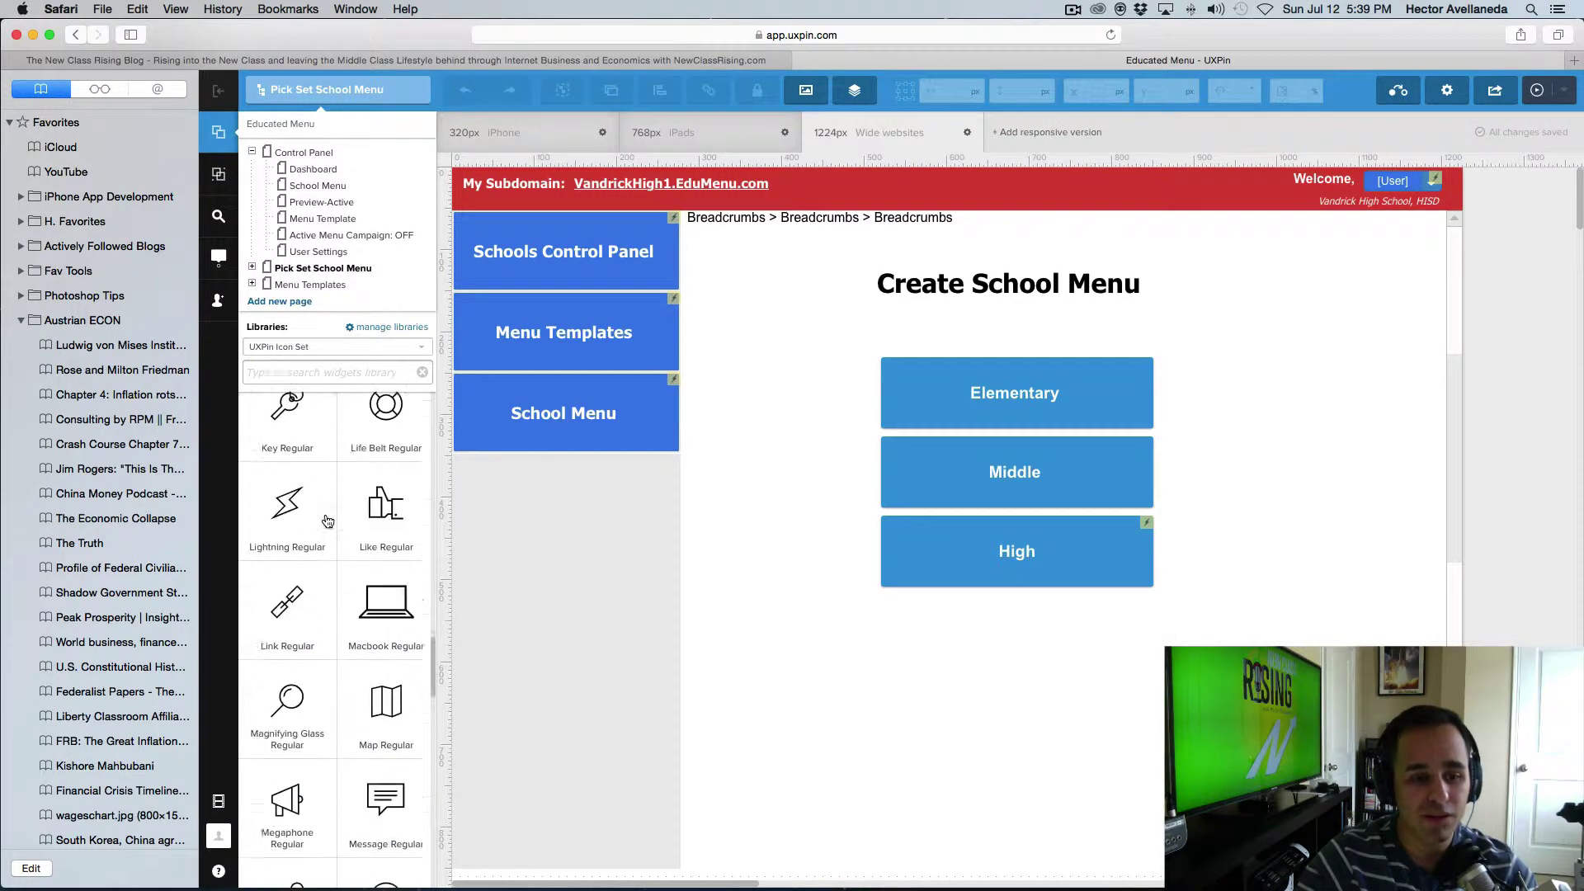
{"action": "left_click", "coordinate": [415, 327]}
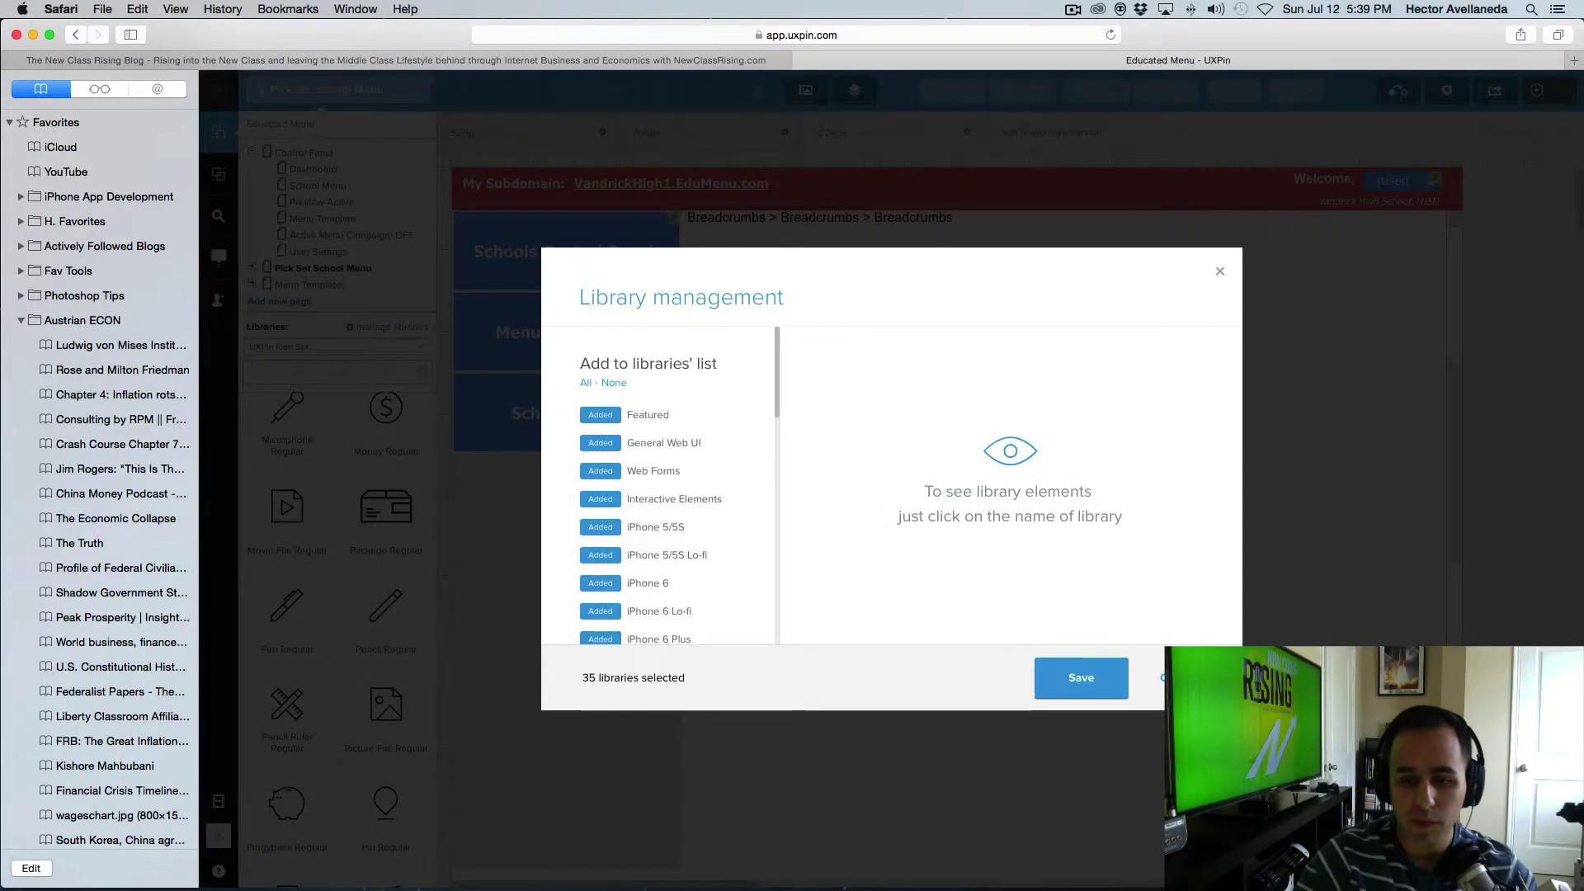
{"action": "key", "text": "Escape"}
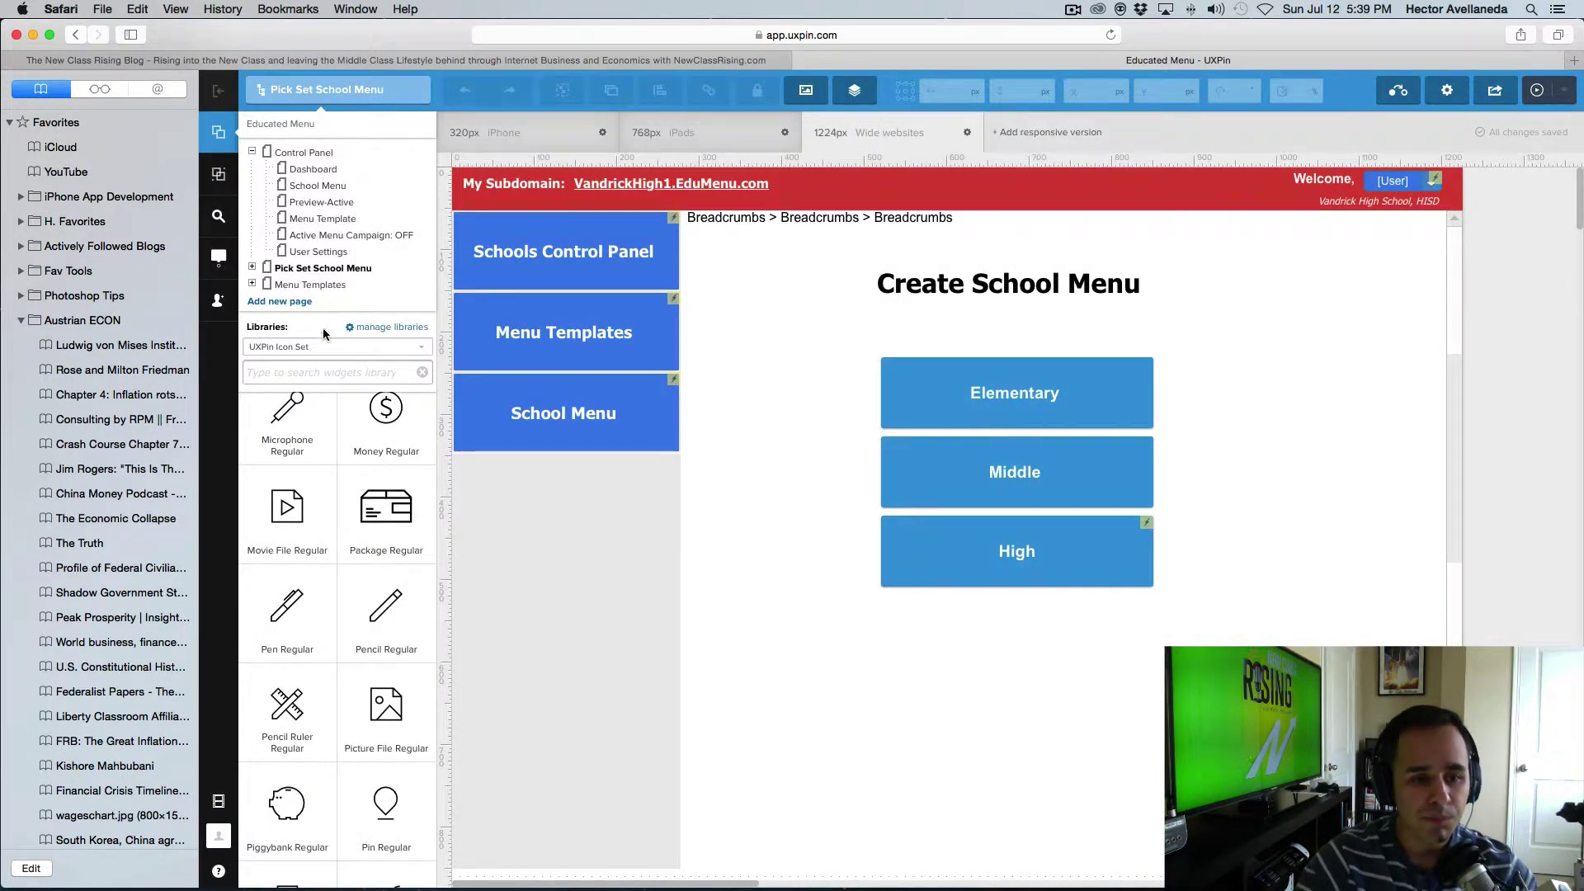
- Switch the widget library to Awesome UI Kit and browse its components
{"action": "left_click", "coordinate": [415, 352]}
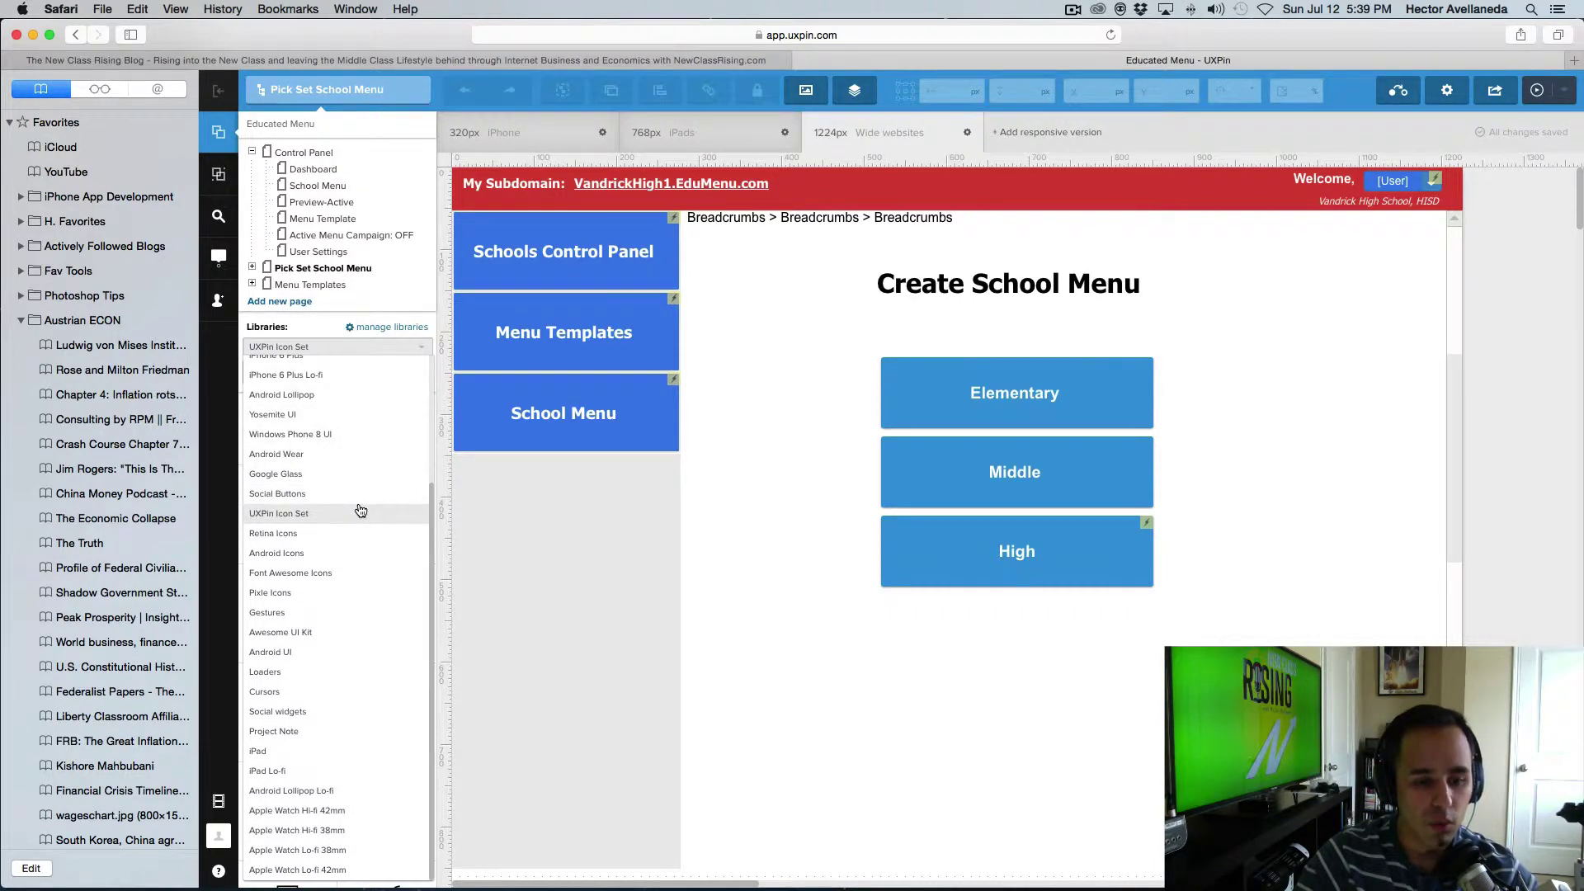
{"action": "left_click", "coordinate": [331, 641]}
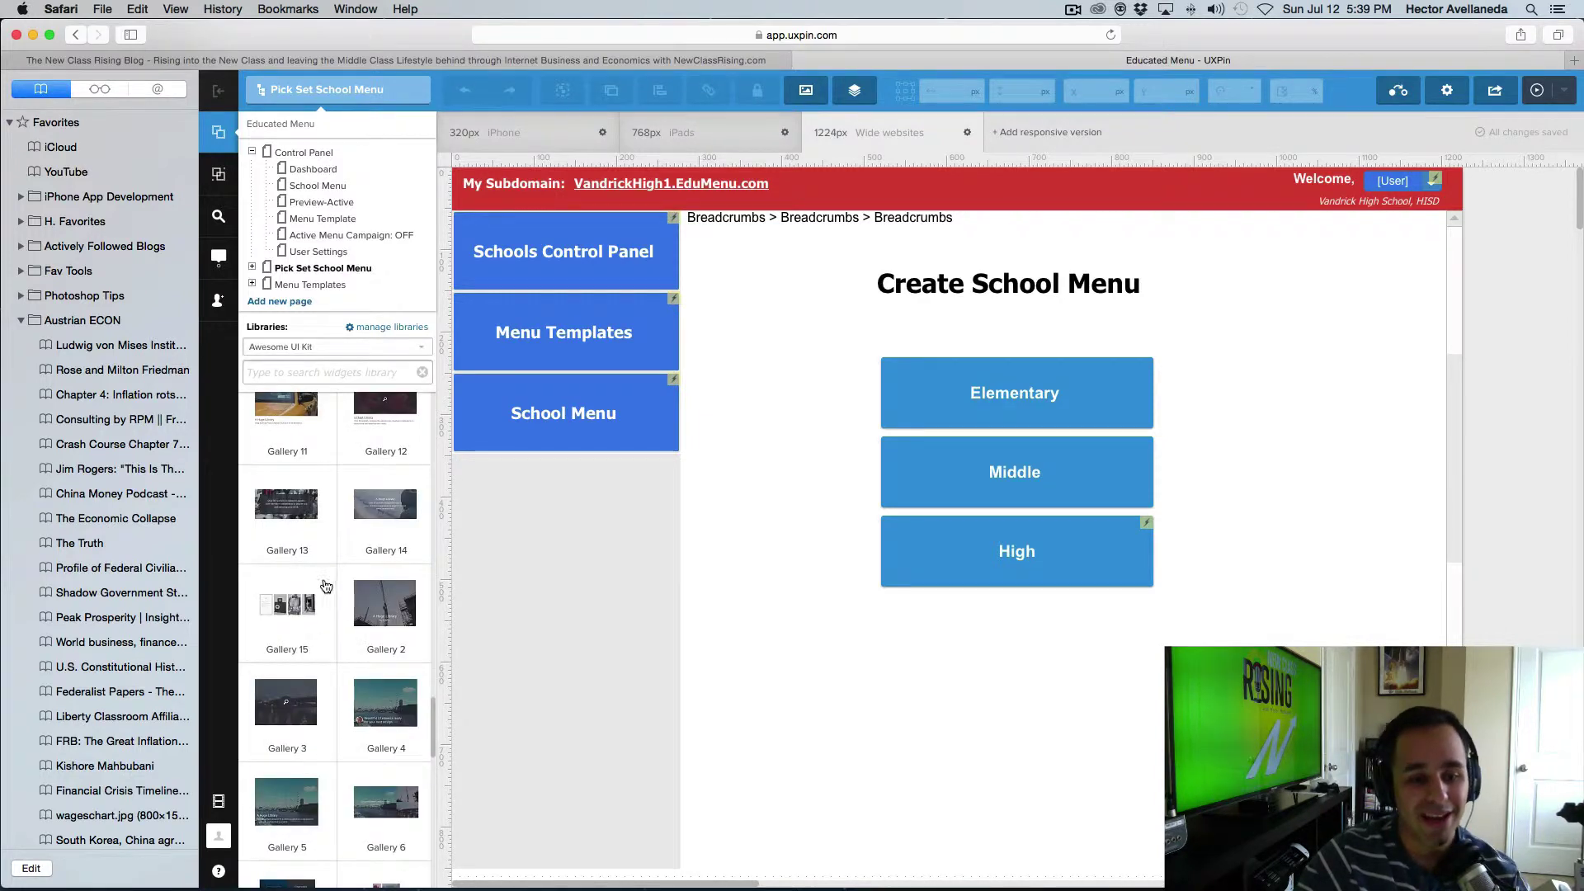
{"action": "scroll", "coordinate": [327, 631], "scroll_direction": "down", "scroll_amount": 5}
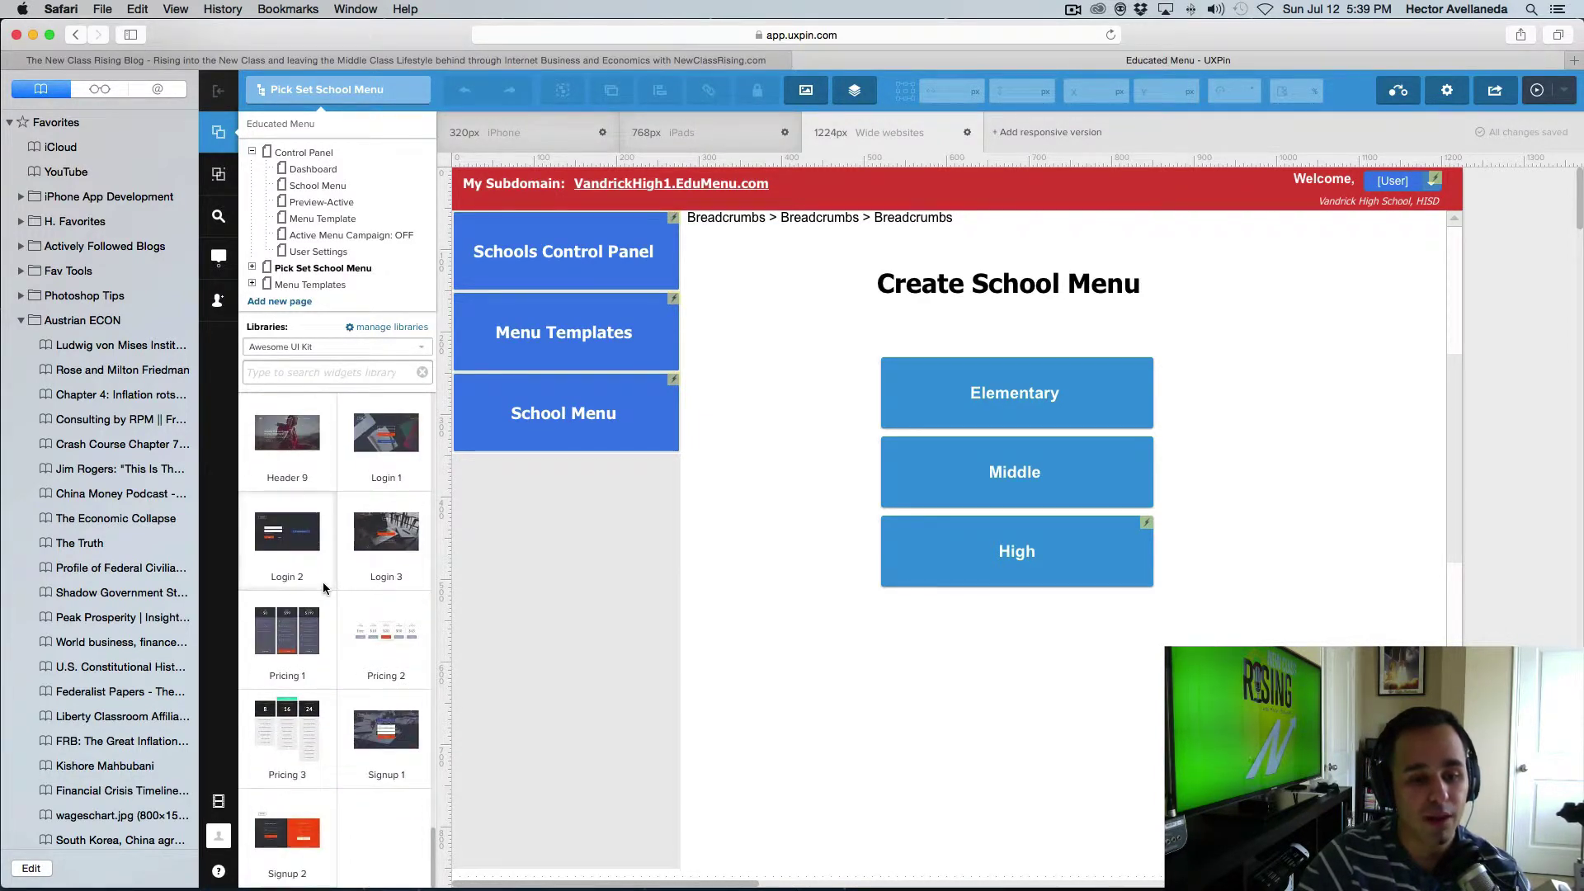
{"action": "scroll", "coordinate": [323, 587], "scroll_direction": "up", "scroll_amount": 10}
{"action": "scroll", "coordinate": [324, 587], "scroll_direction": "up", "scroll_amount": 10}
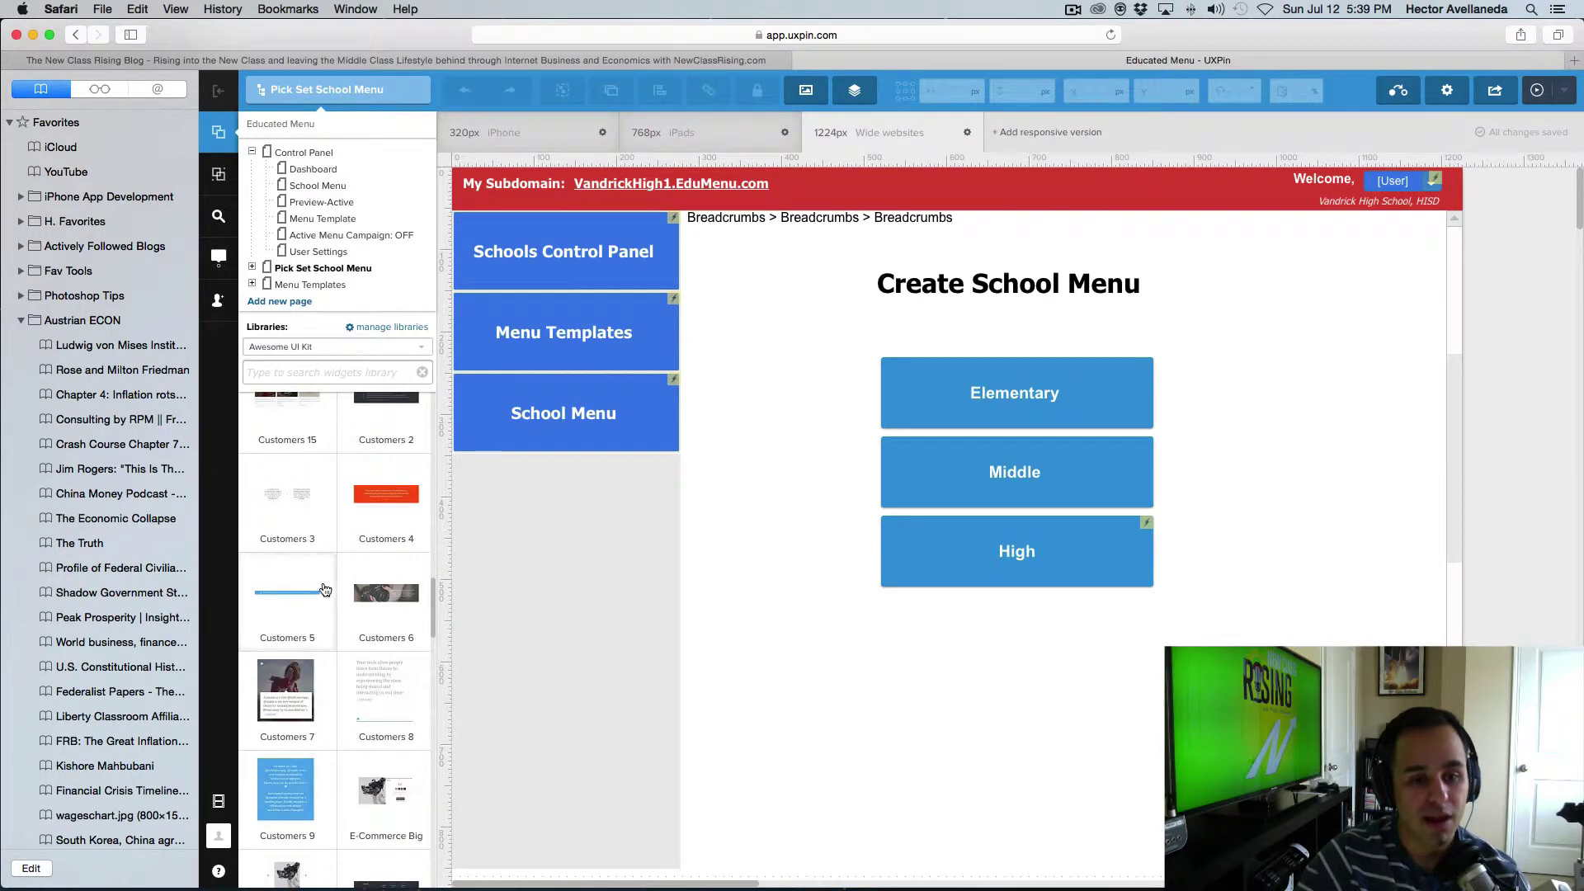
{"action": "scroll", "coordinate": [324, 588], "scroll_direction": "up", "scroll_amount": 10}
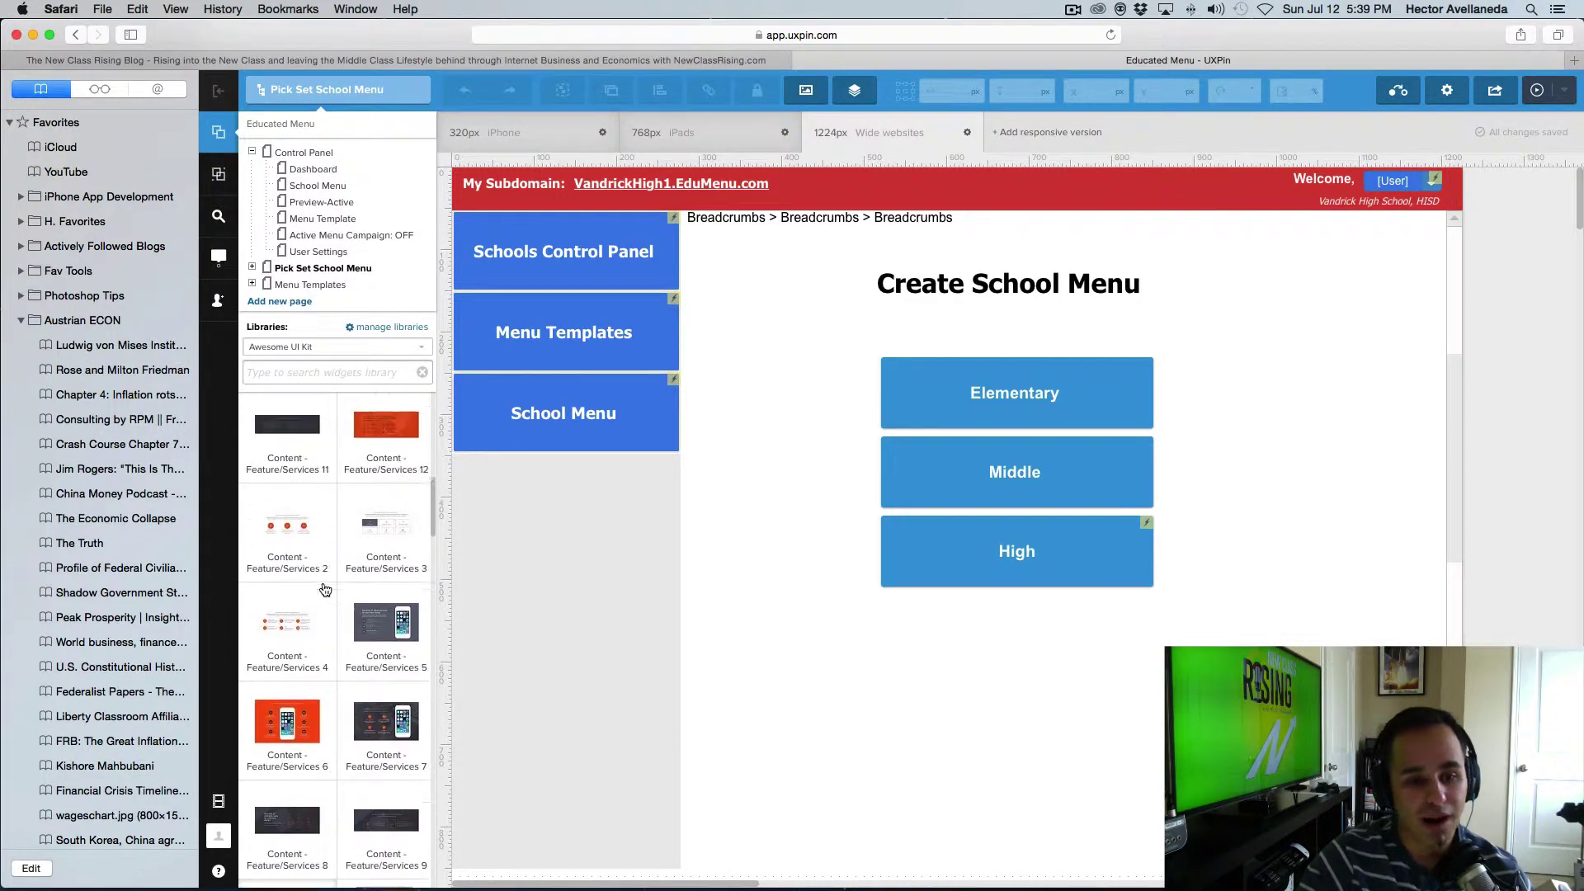
{"action": "scroll", "coordinate": [324, 581], "scroll_direction": "up", "scroll_amount": 2}
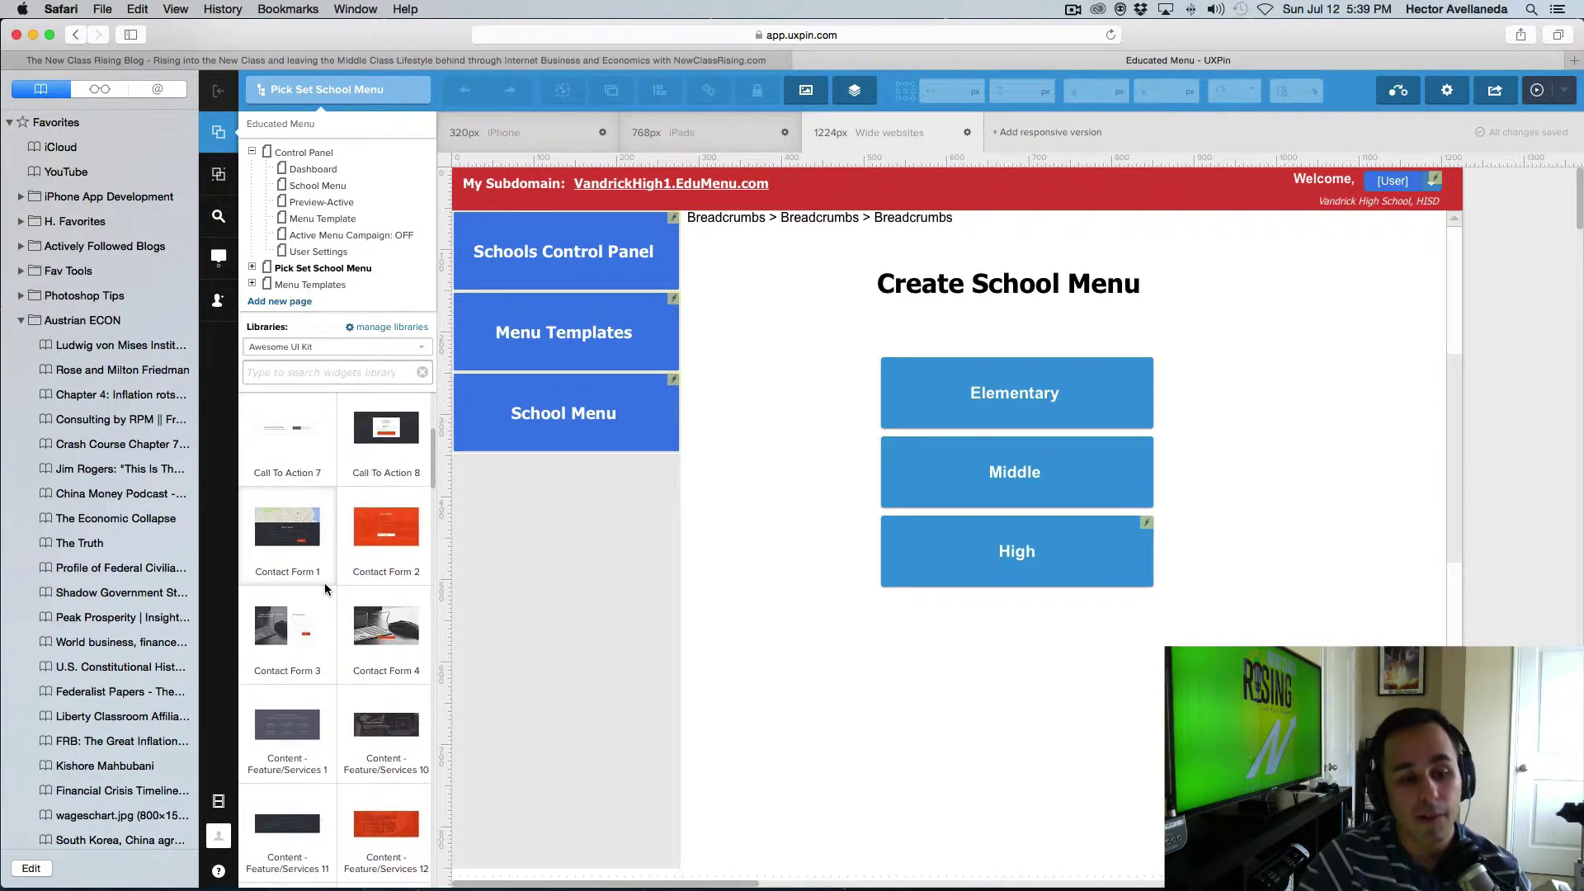
- Try placing the Call To Action 7 widget below the High button at about X 0, Y 630 px, and delete it again
{"action": "left_click_drag", "start_coordinate": [299, 447], "coordinate": [1019, 675]}
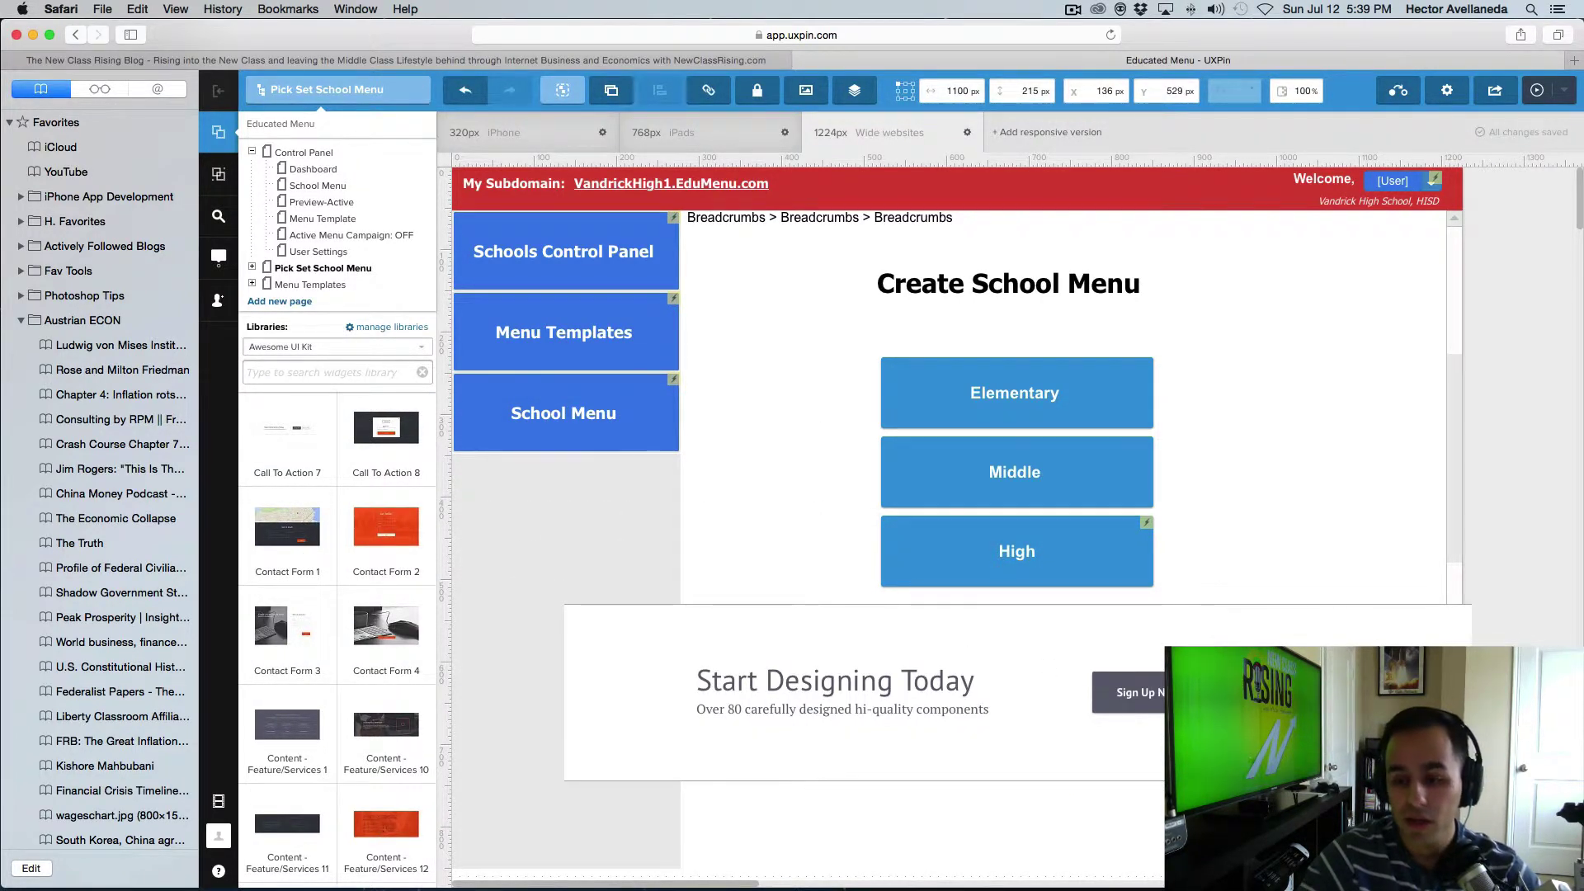
{"action": "left_click_drag", "start_coordinate": [1210, 636], "coordinate": [1106, 718]}
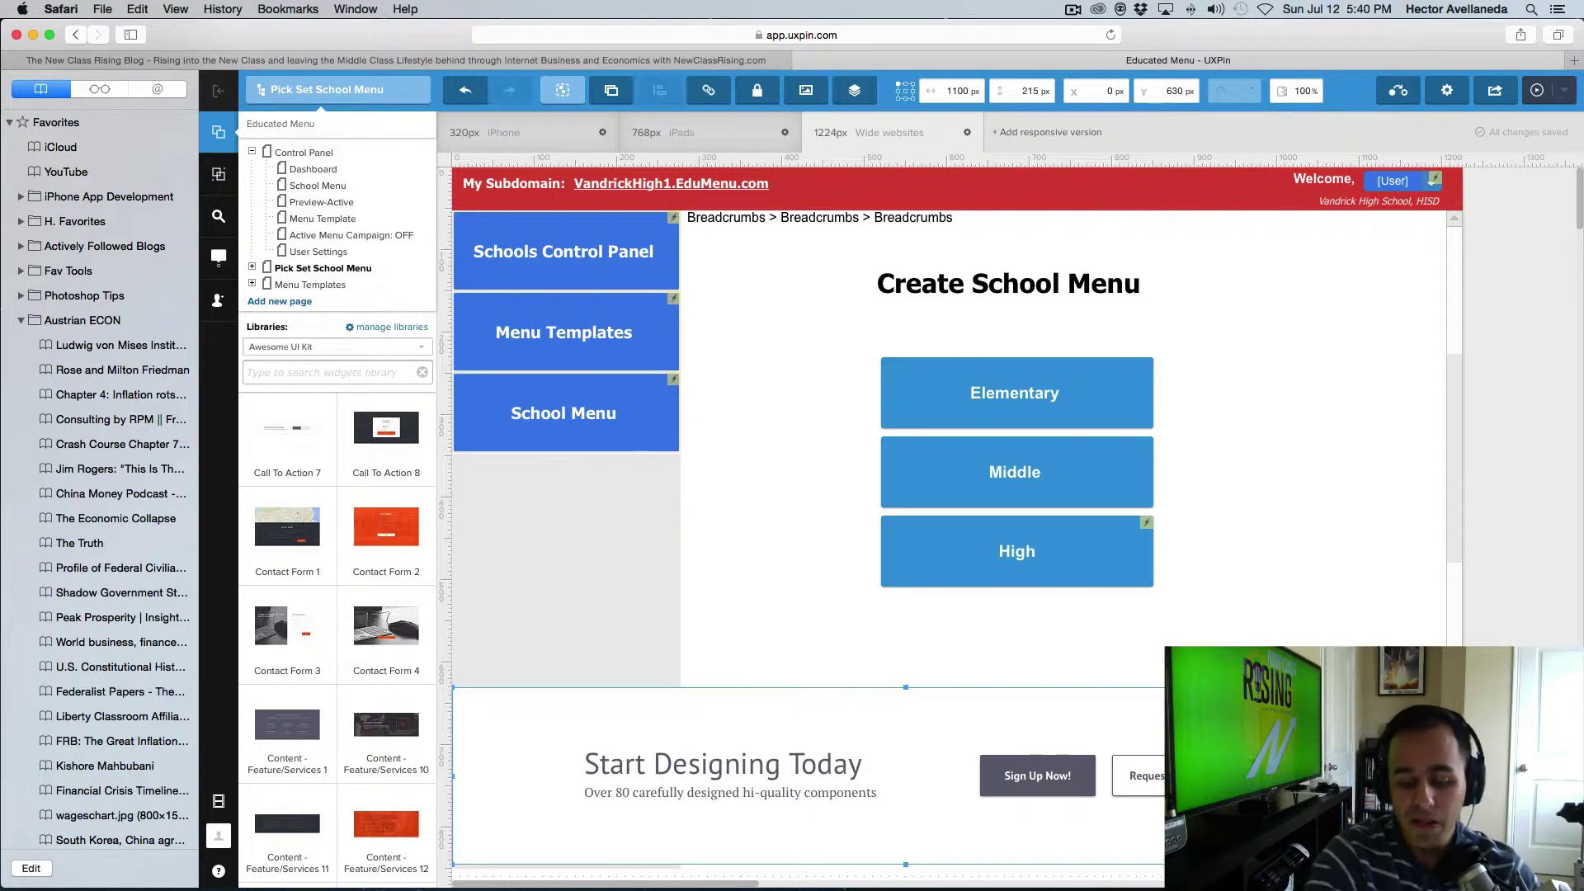
{"action": "key", "text": "Delete"}
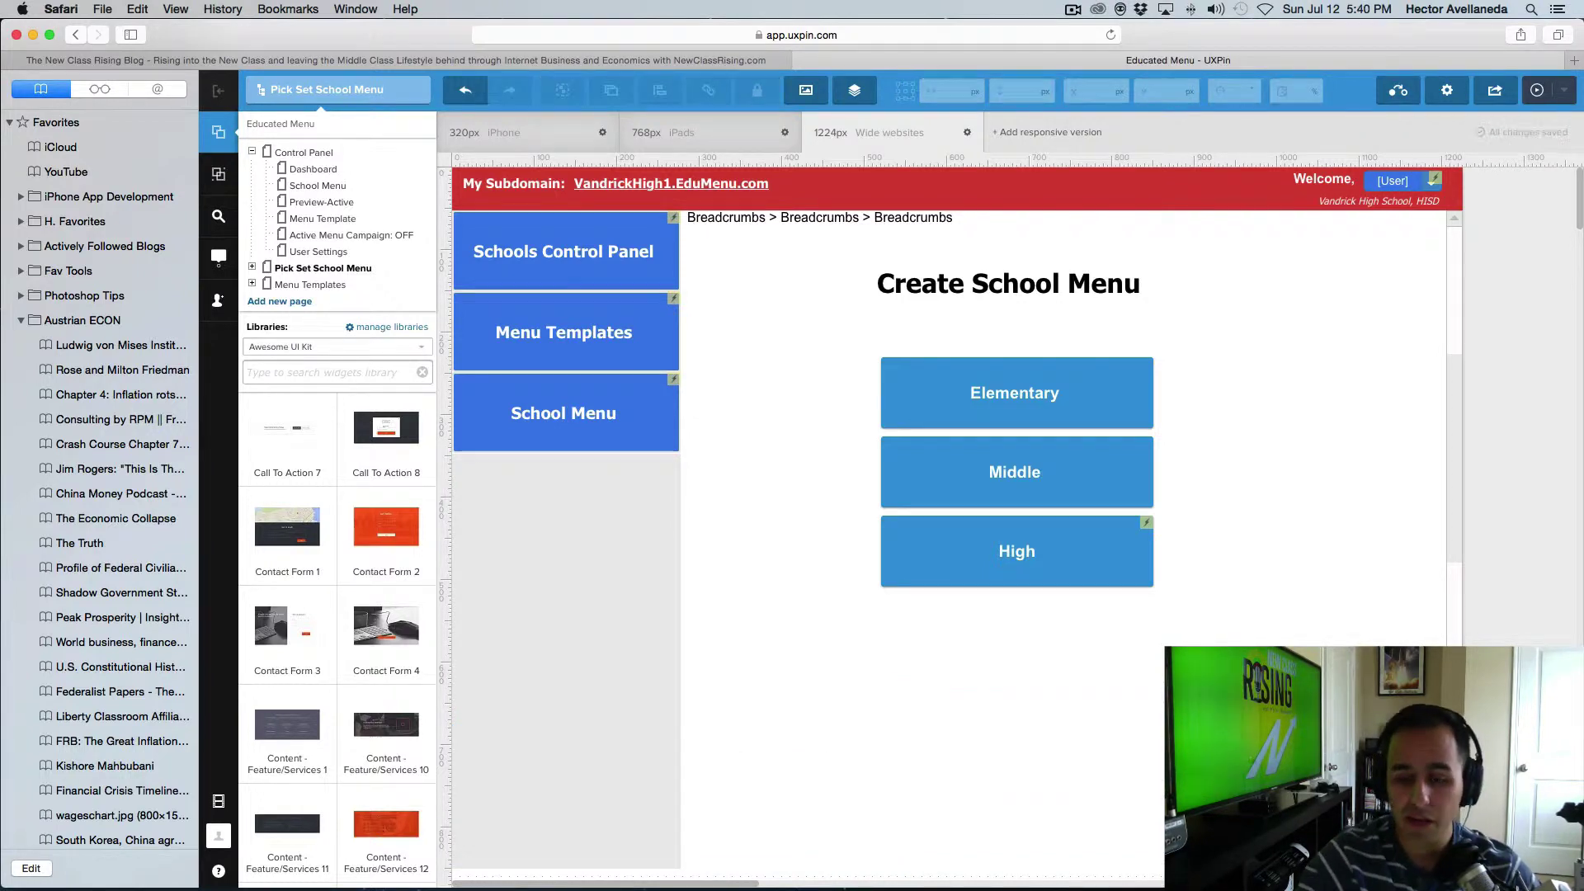
- Open the High button's interaction for editing, review the available triggers and keep Click (Tap)
{"action": "left_click", "coordinate": [1147, 531]}
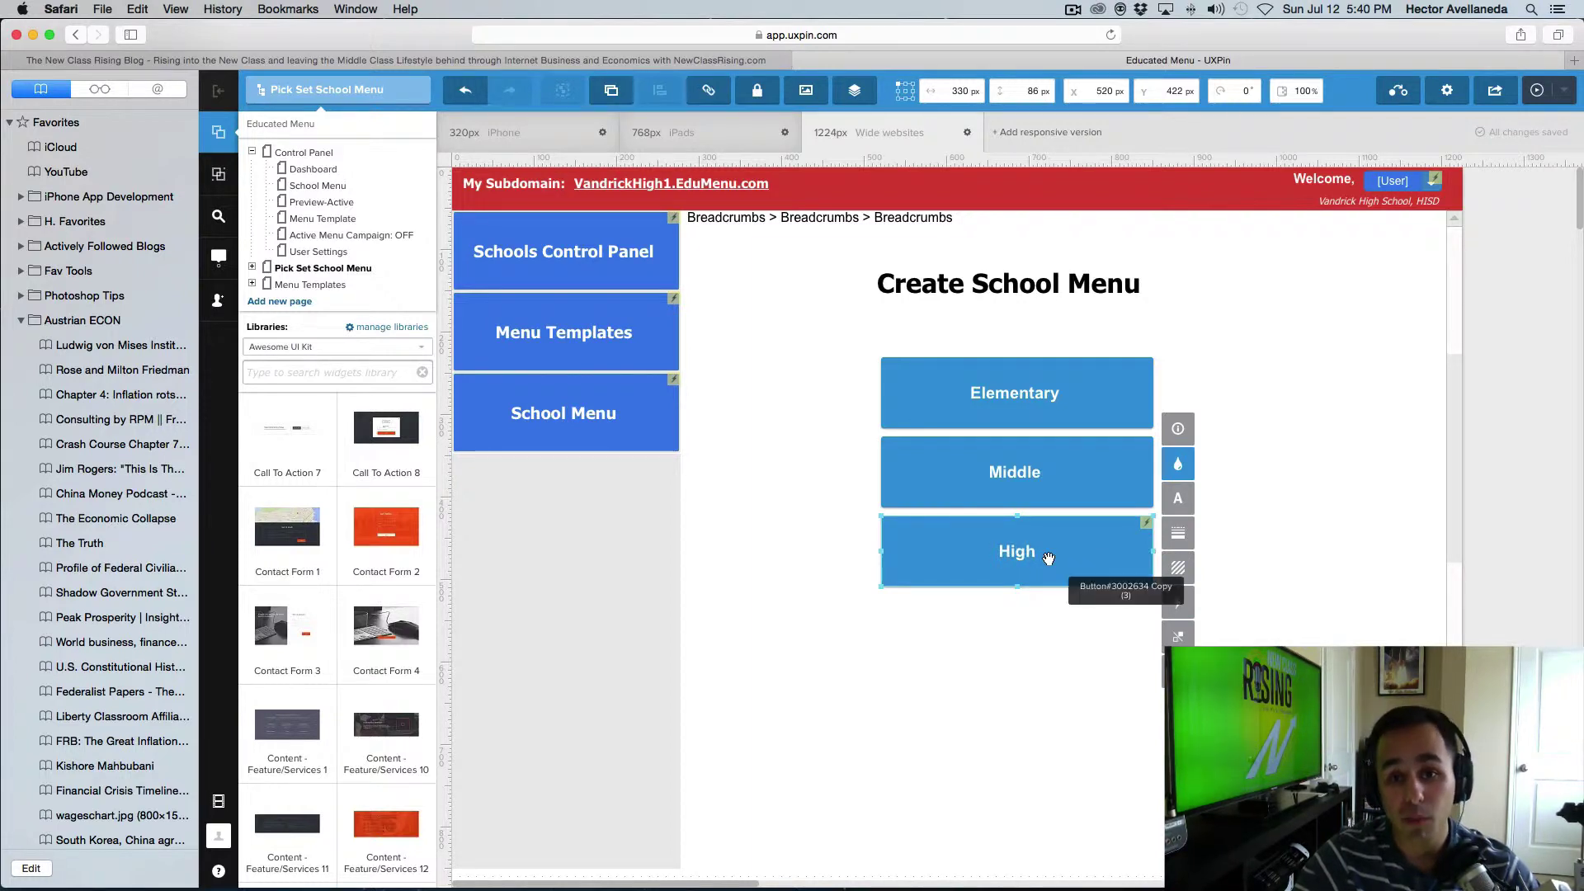
{"action": "mouse_move", "coordinate": [1179, 462]}
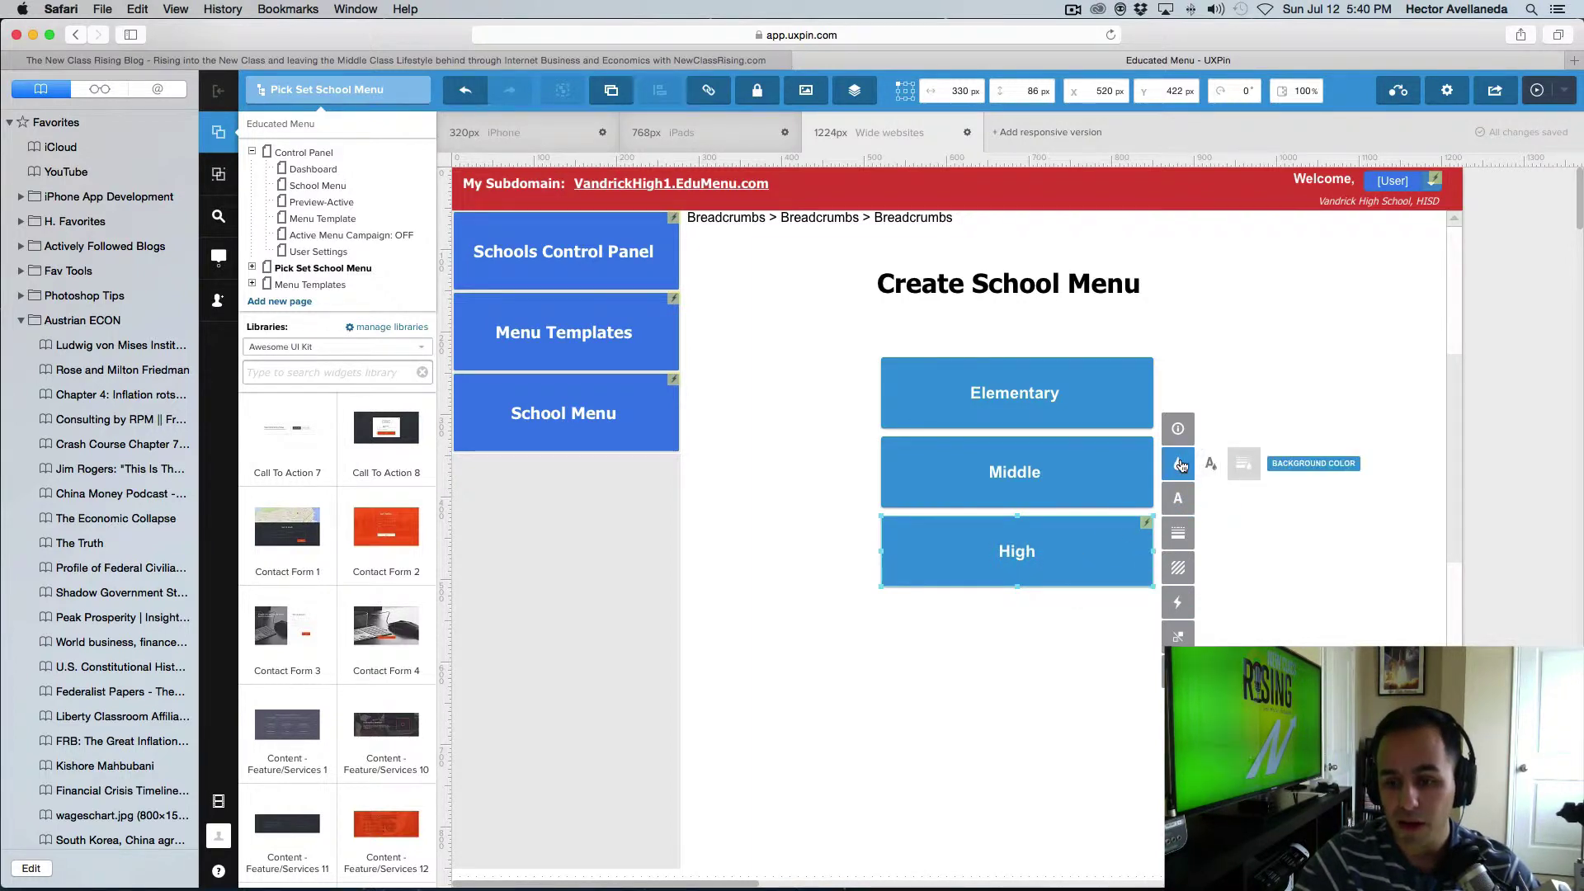
{"action": "mouse_move", "coordinate": [1178, 610]}
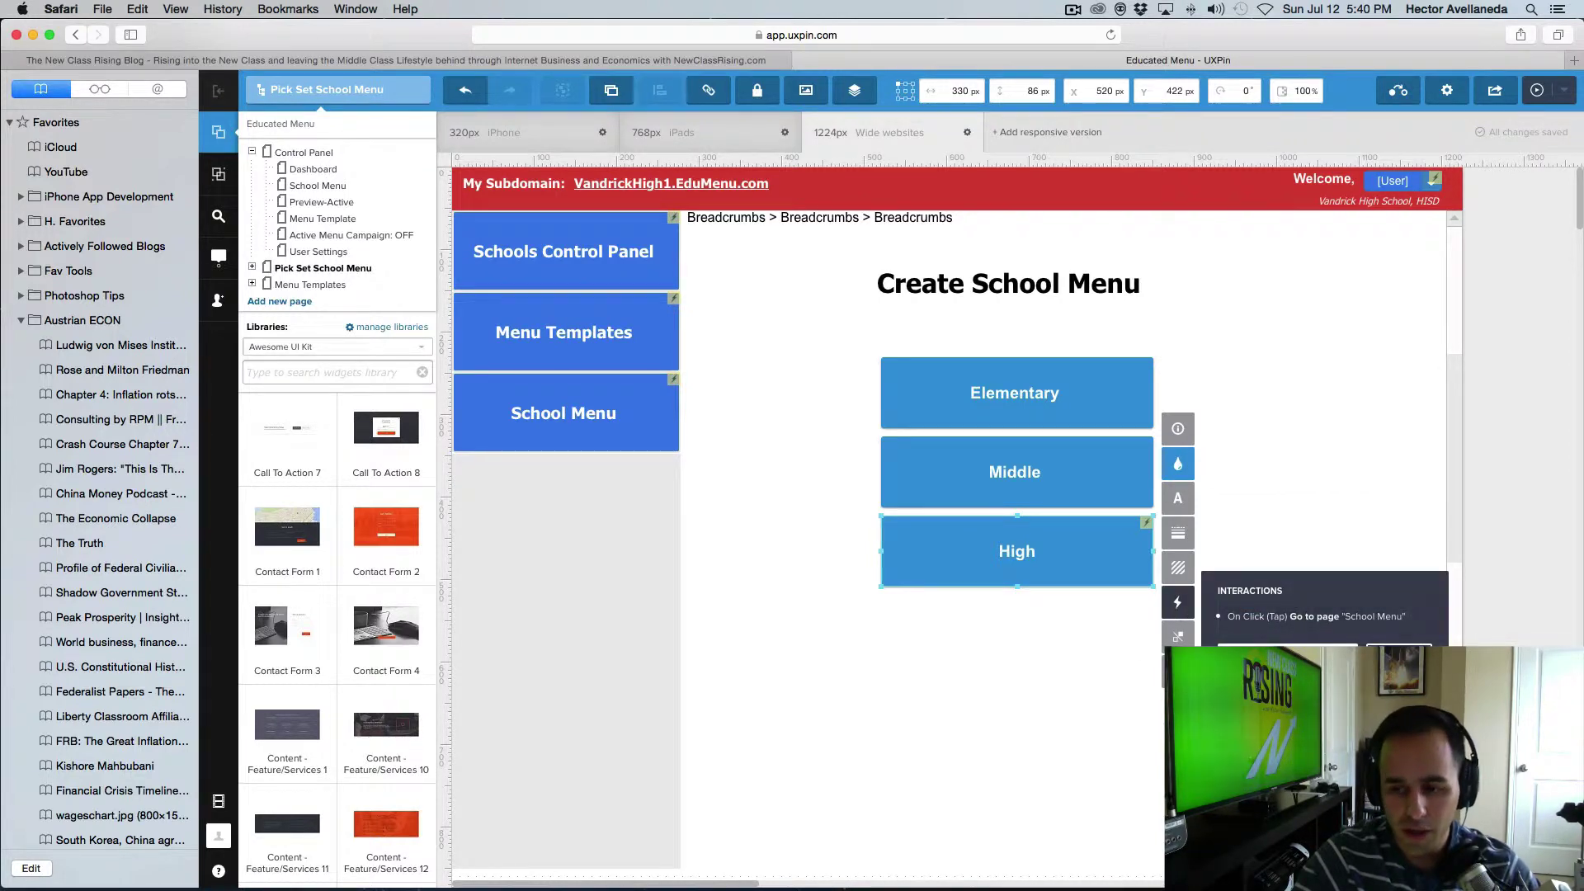
{"action": "left_click", "coordinate": [1278, 616]}
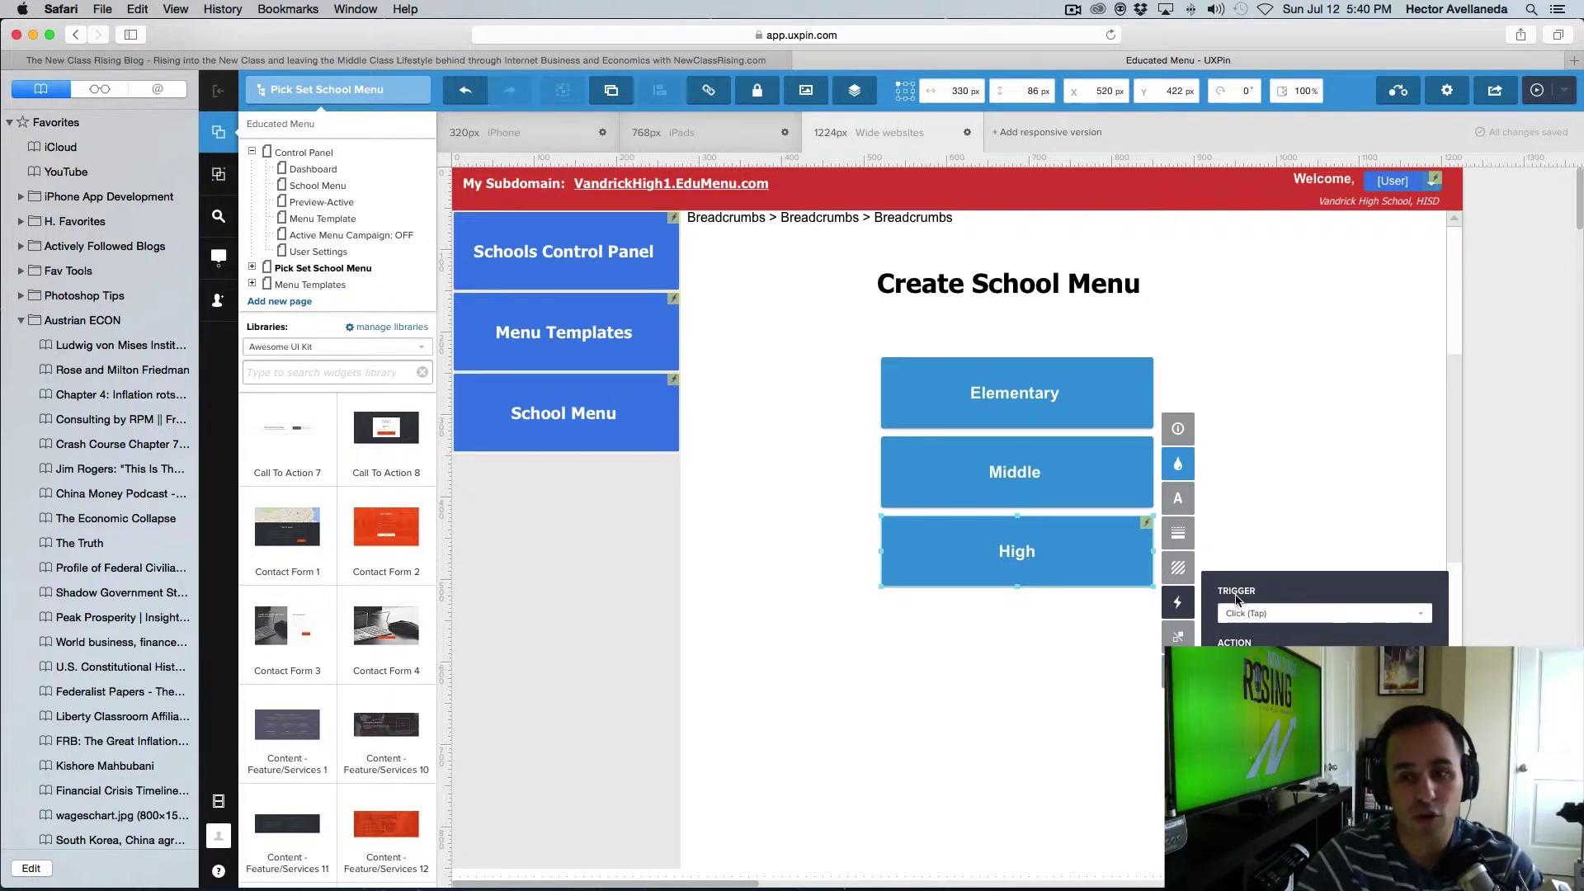
{"action": "left_click", "coordinate": [1248, 615]}
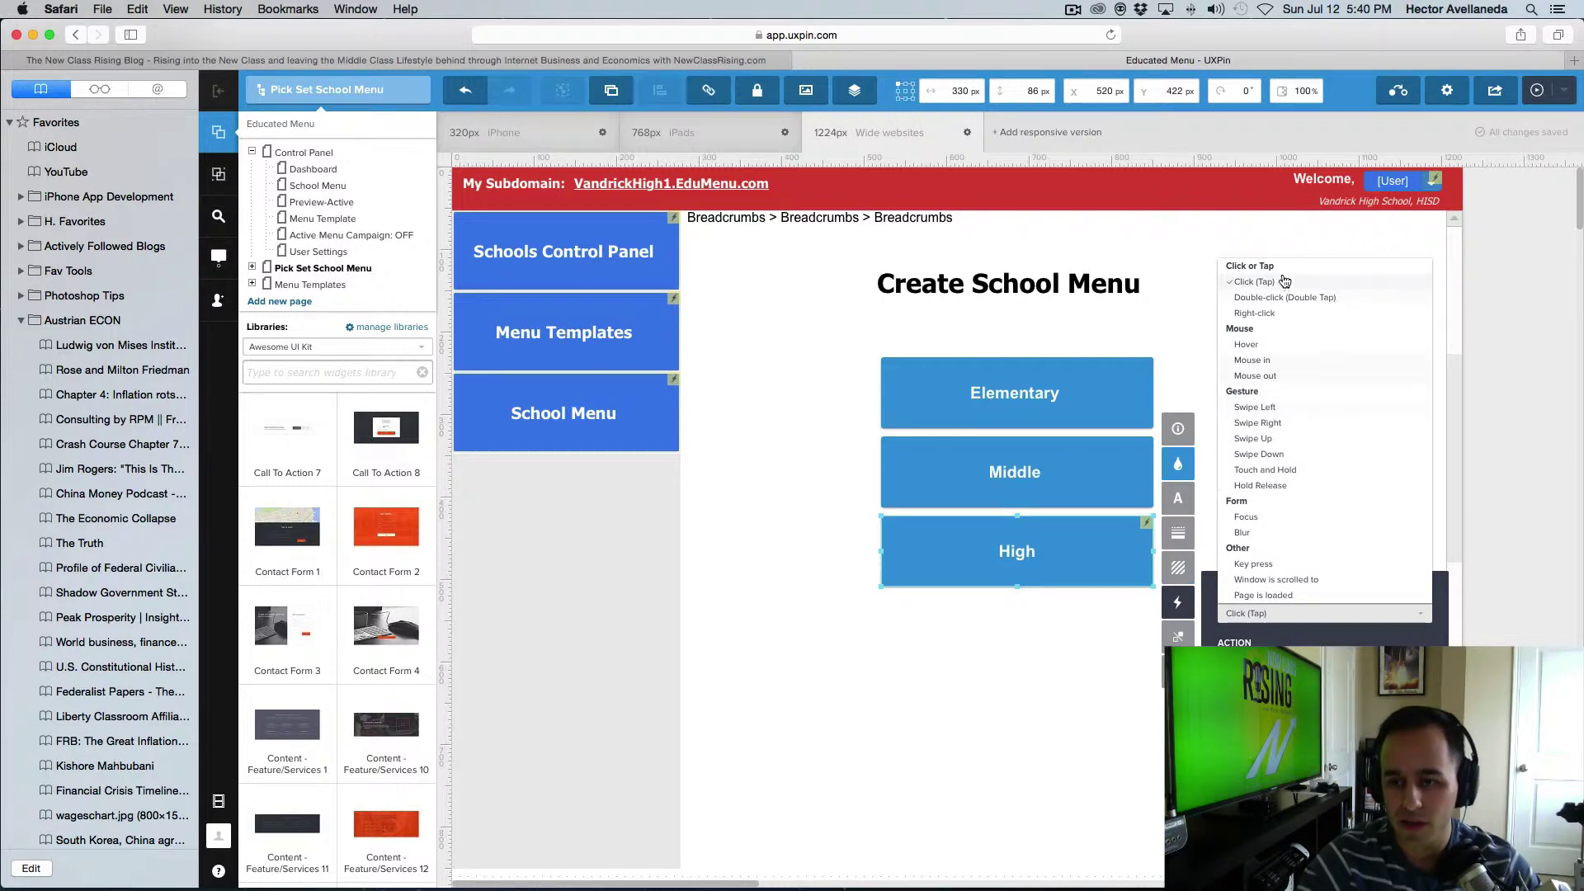
{"action": "left_click", "coordinate": [1254, 282]}
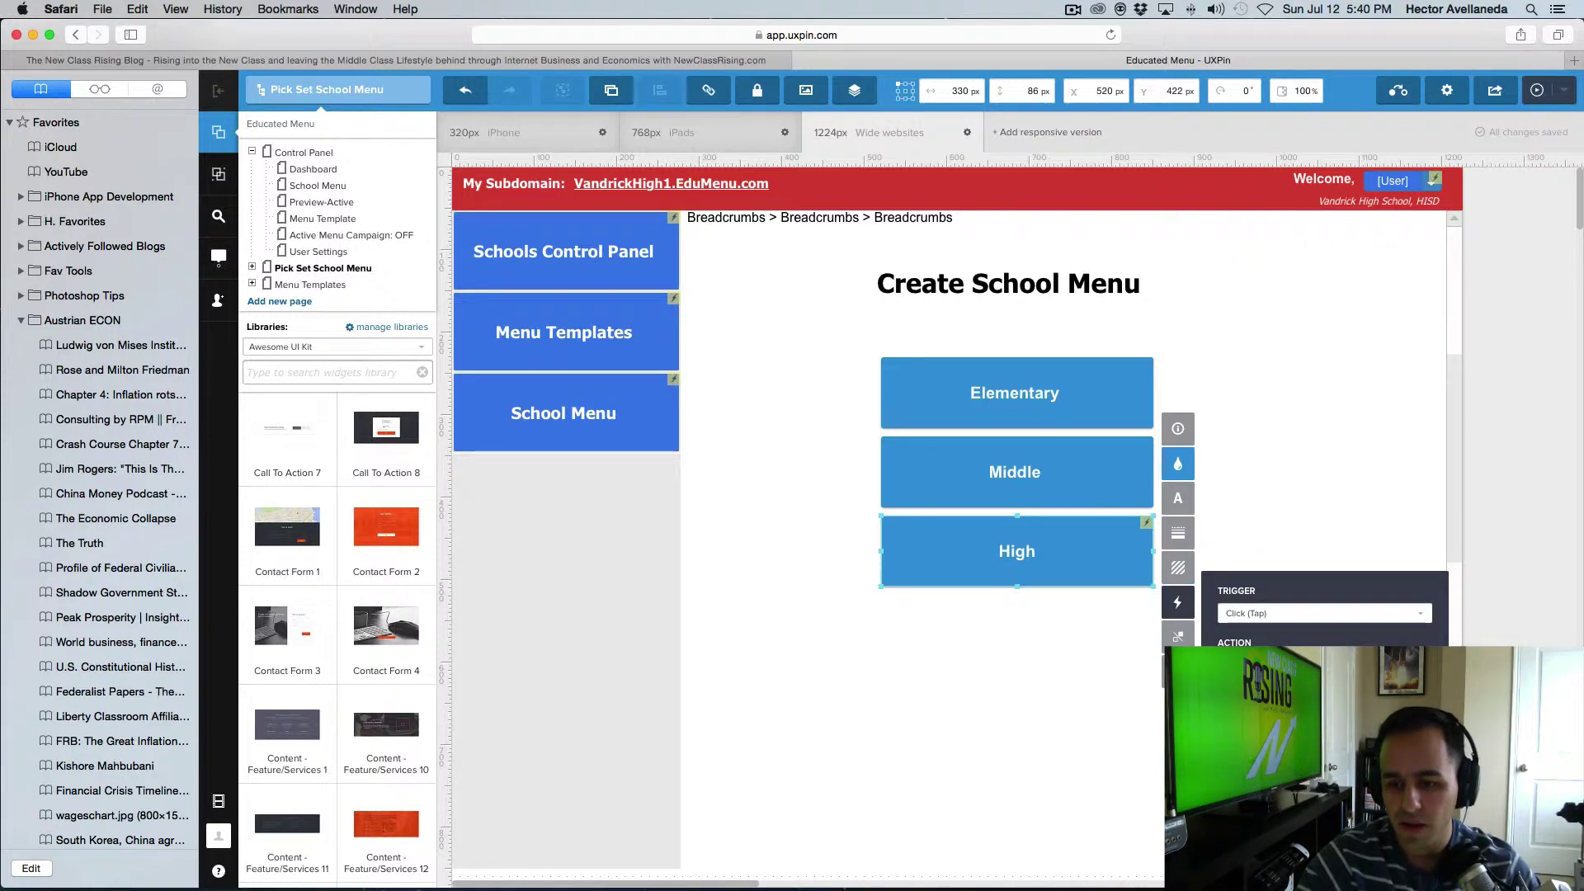
- Choose Go to page as the High button's action, view the link destination pages, and dismiss the dialog without picking one
{"action": "left_click", "coordinate": [1324, 660]}
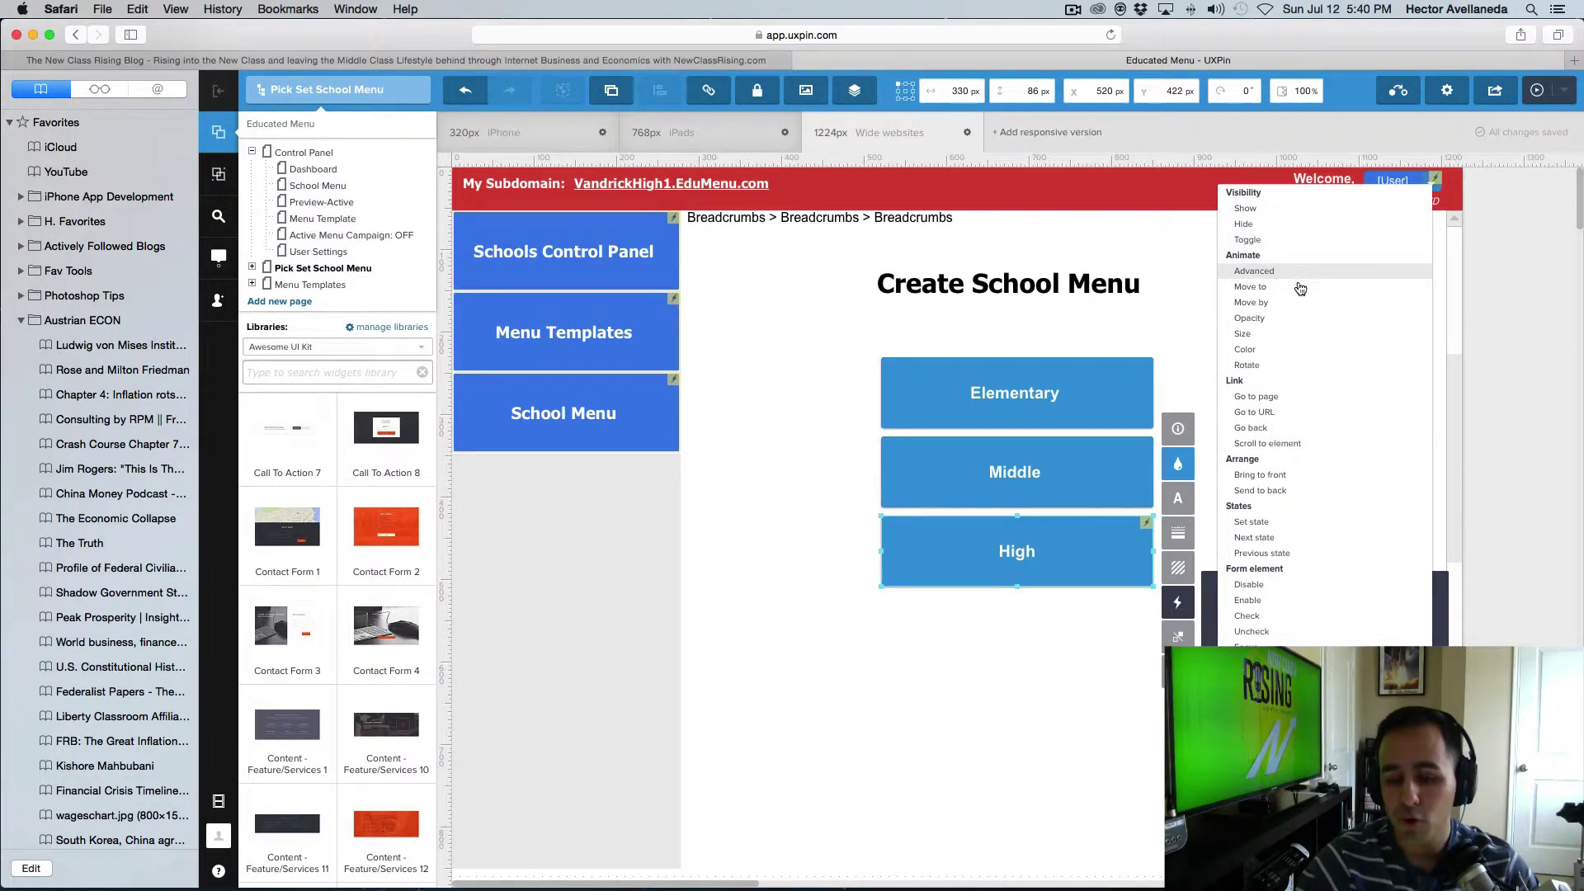
{"action": "left_click", "coordinate": [1266, 402]}
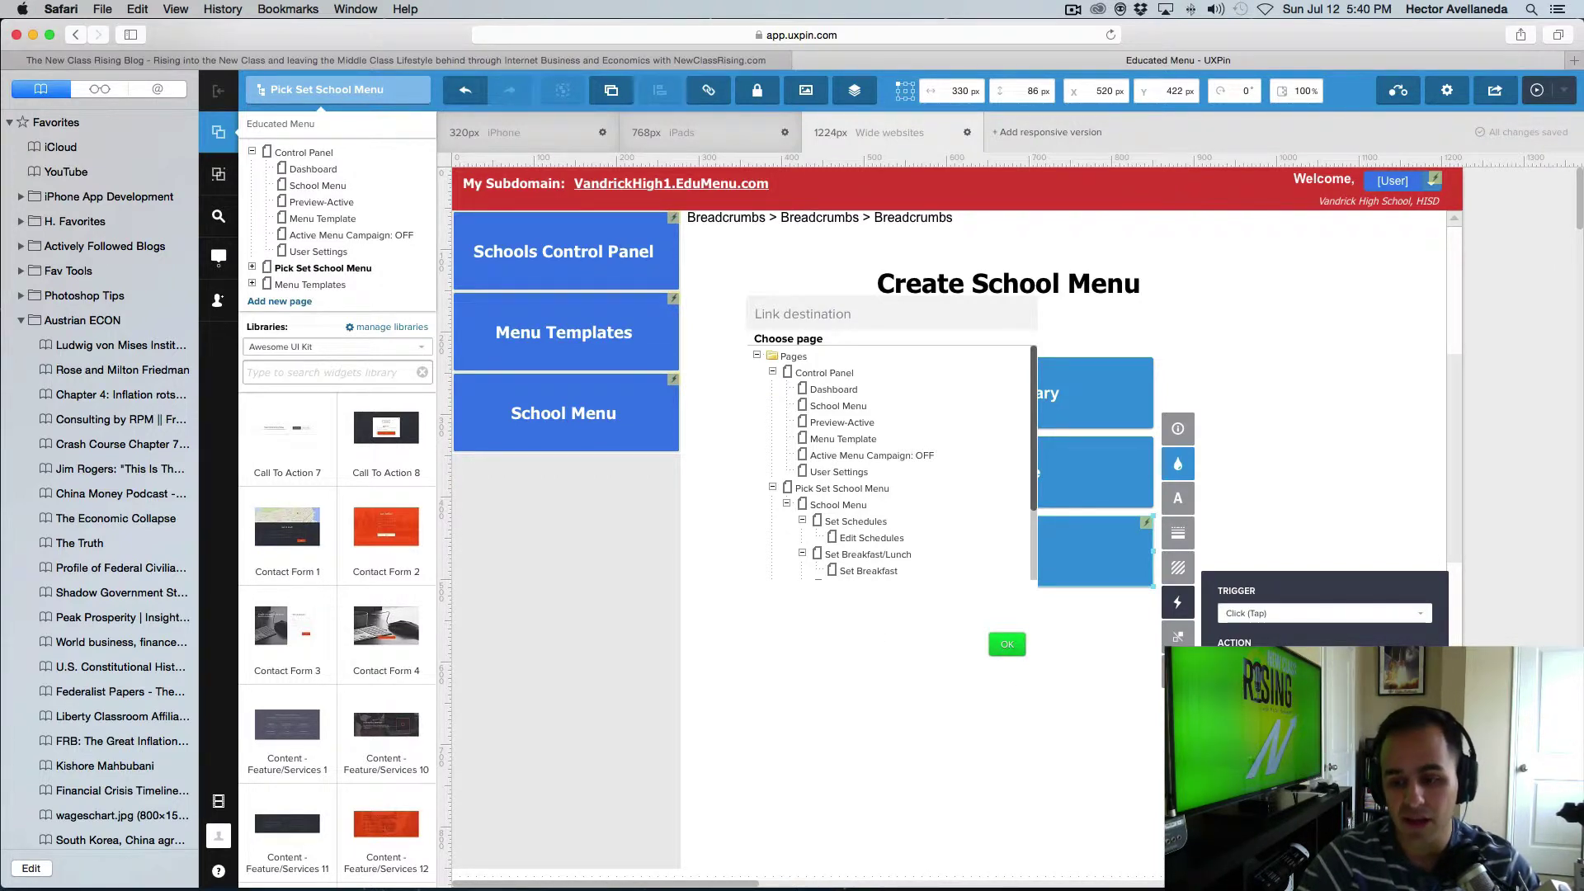
{"action": "left_click", "coordinate": [853, 677]}
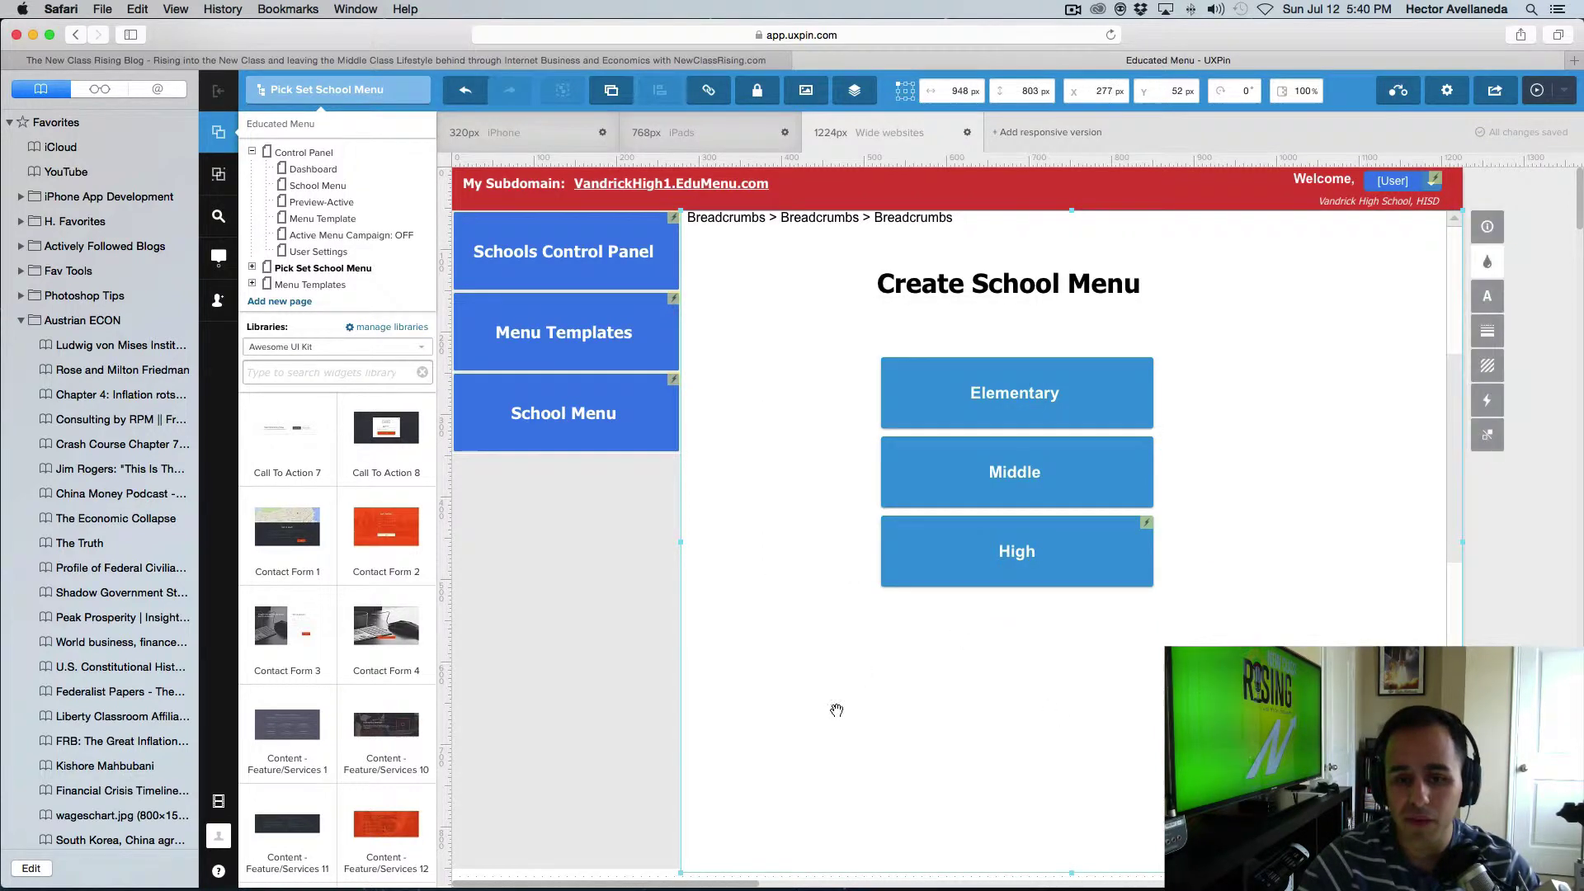
{"action": "left_click", "coordinate": [1515, 591]}
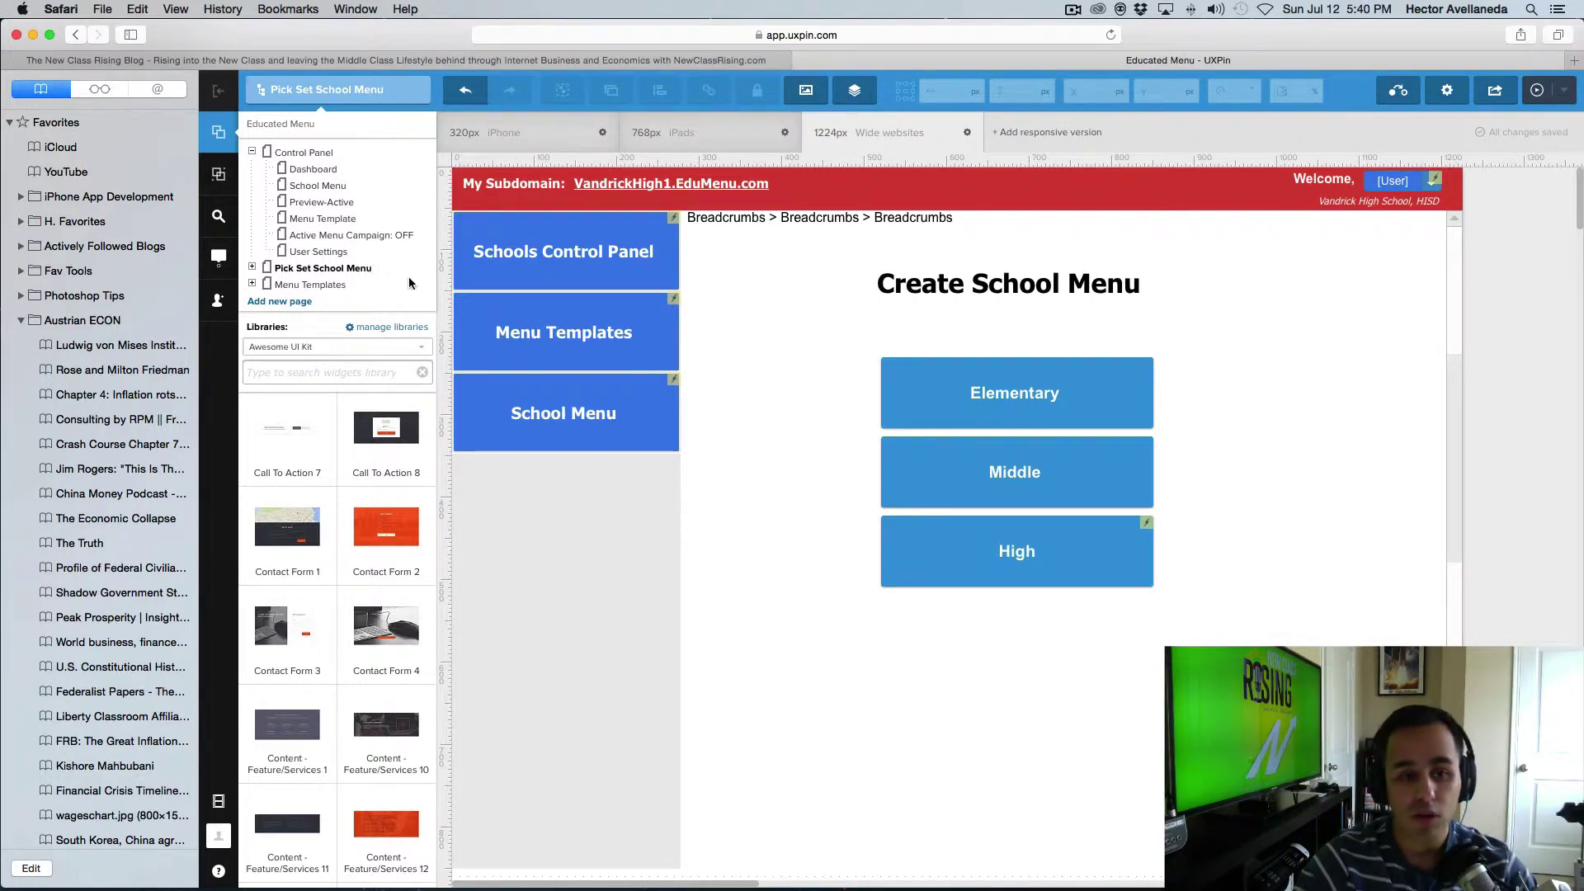
- Preview the prototype and open the HighSchool1 dashboard from the Schools Control Panel
{"action": "left_click", "coordinate": [1537, 91]}
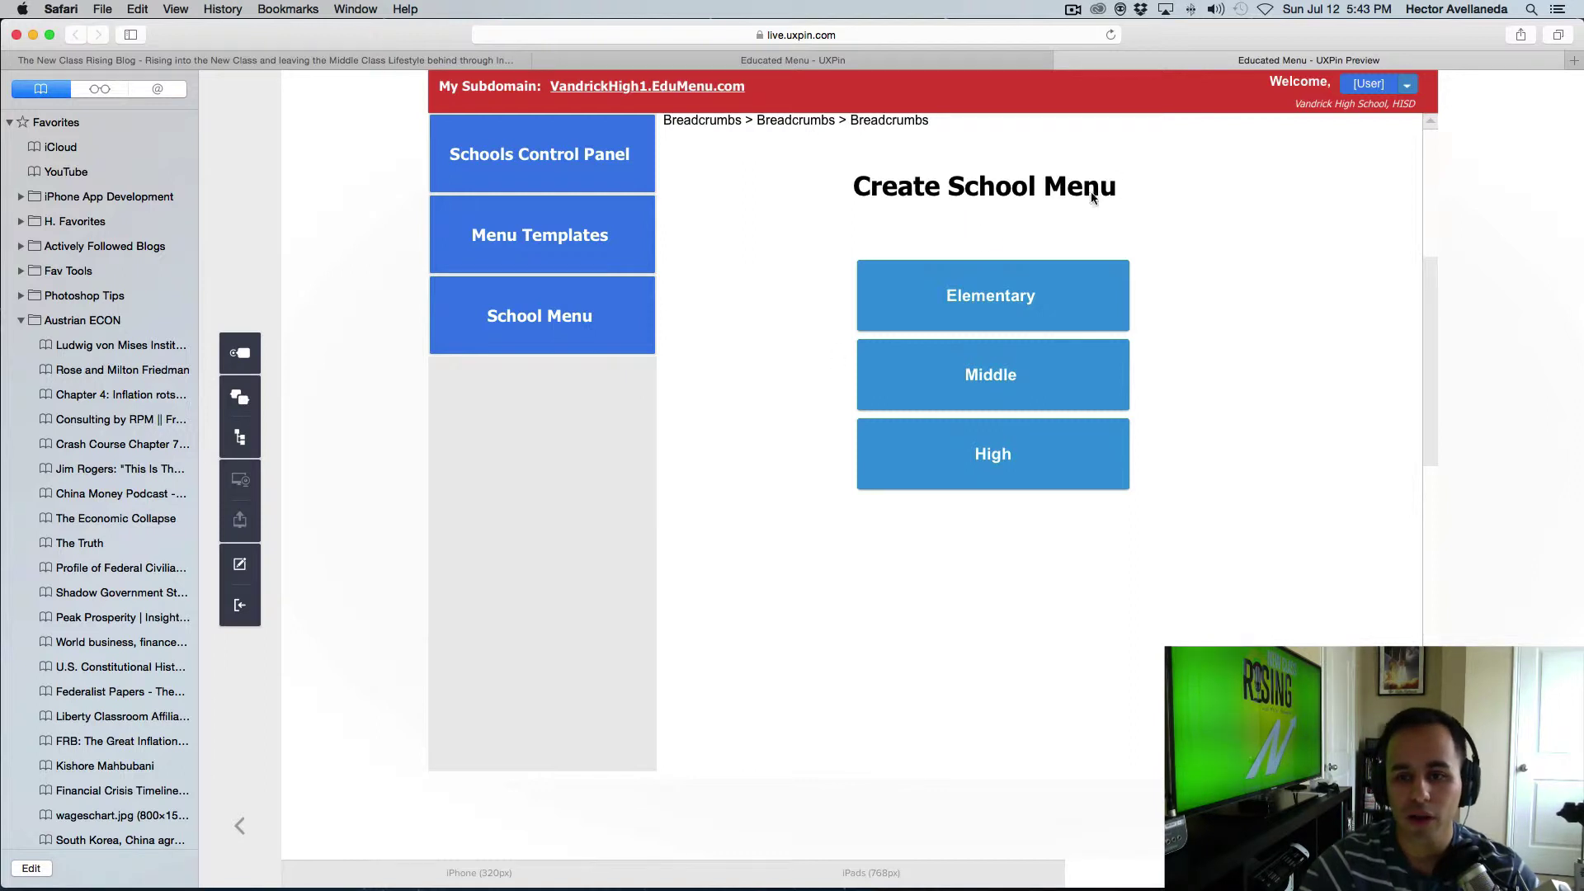
{"action": "left_click", "coordinate": [536, 163]}
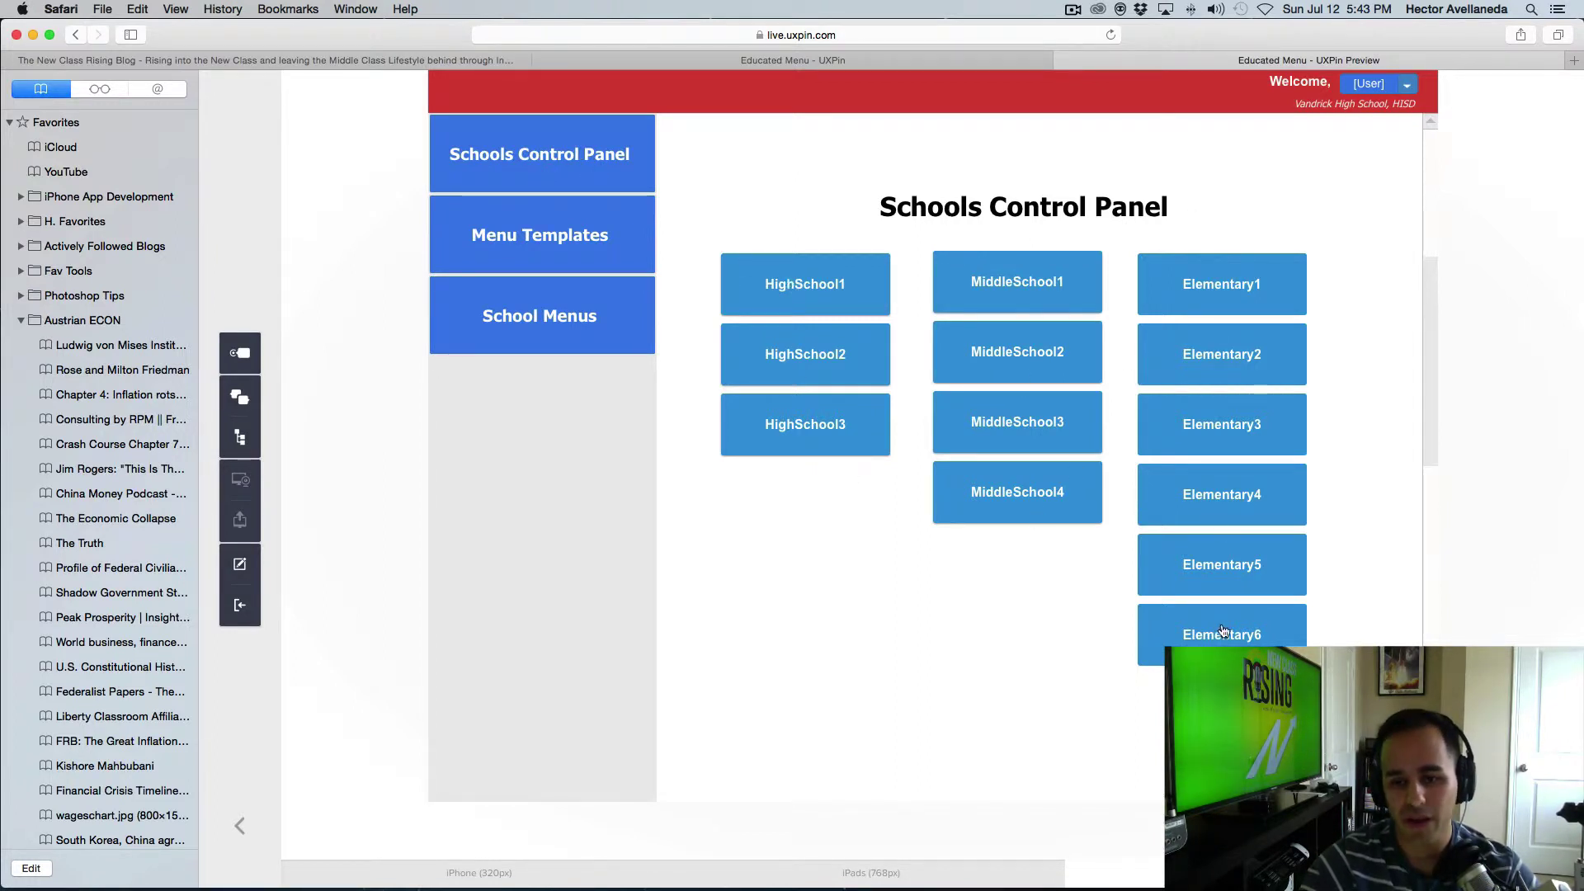
{"action": "left_click", "coordinate": [818, 288]}
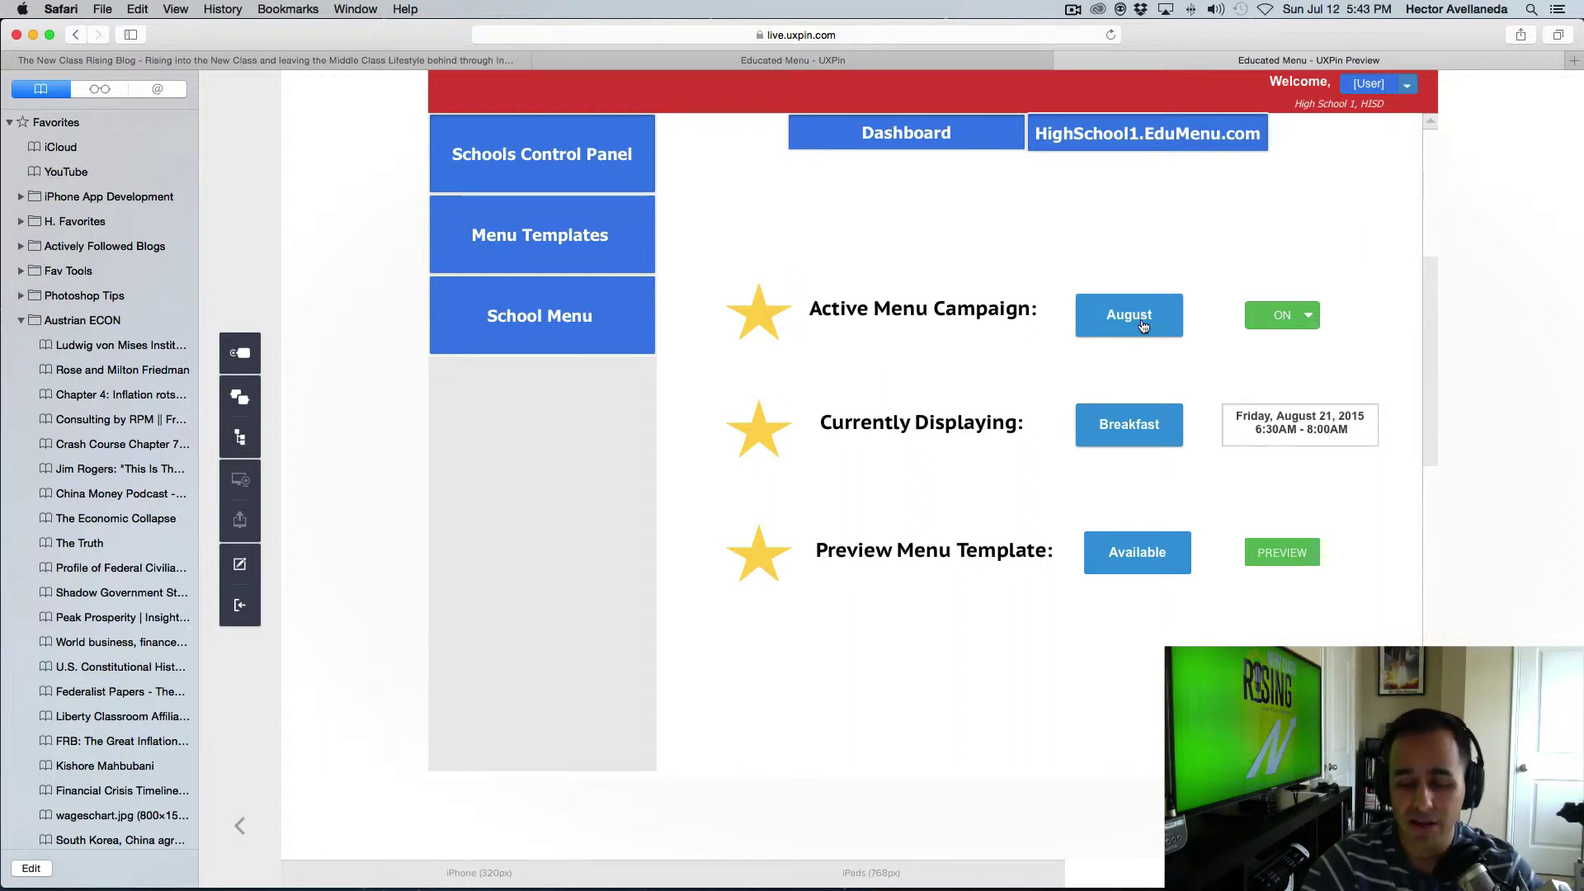
- In the preview, switch the Active Menu Campaign off and on again, and open its August menu calendar
{"action": "left_click", "coordinate": [1285, 326]}
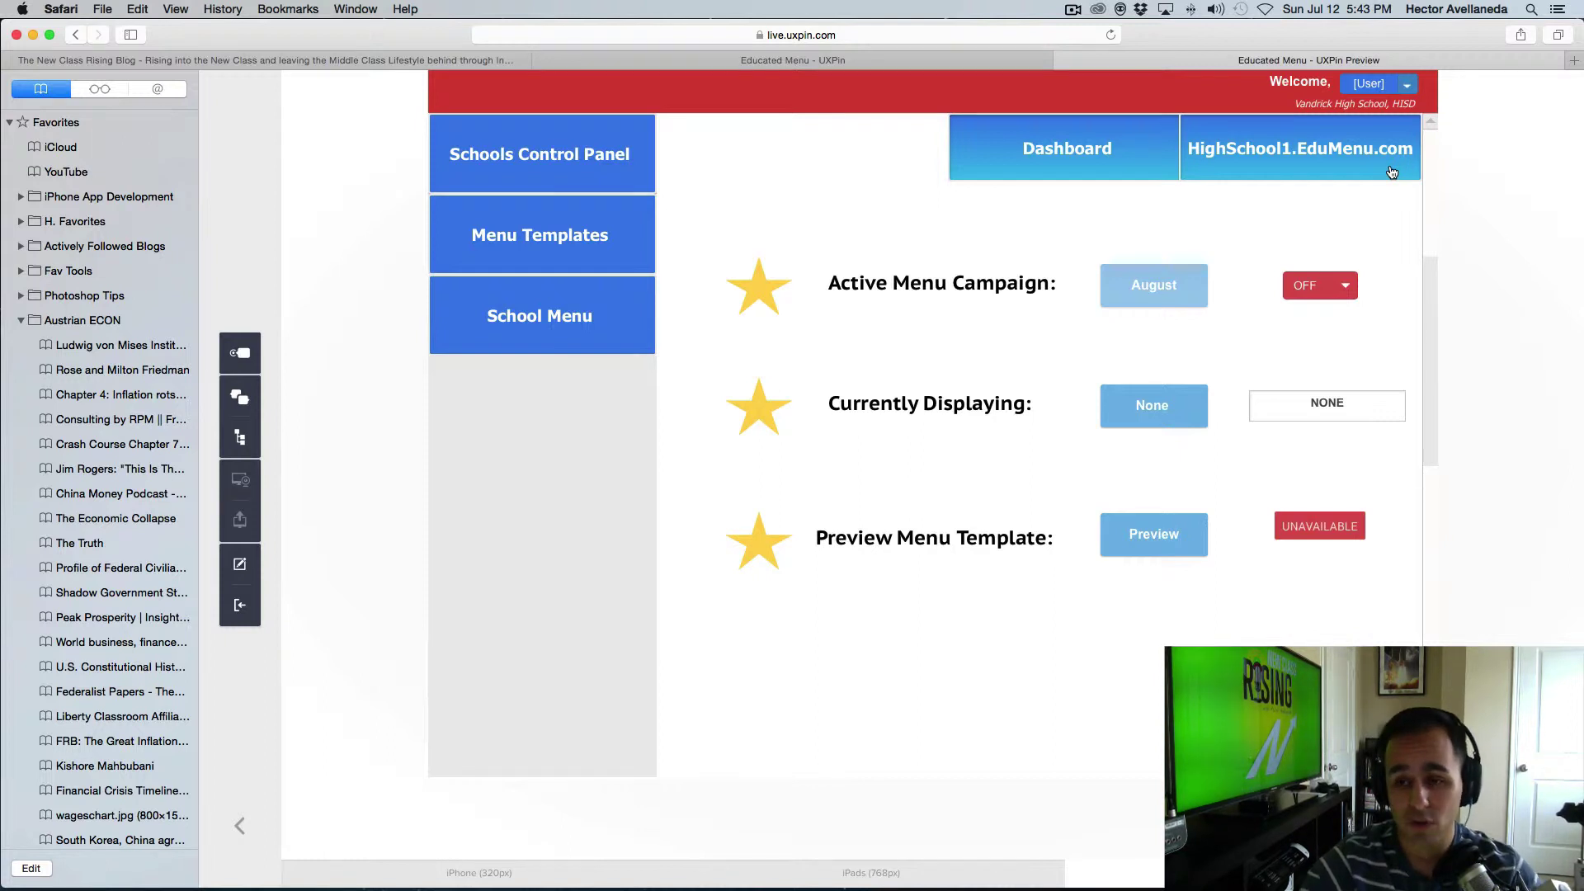
{"action": "left_click", "coordinate": [1314, 293]}
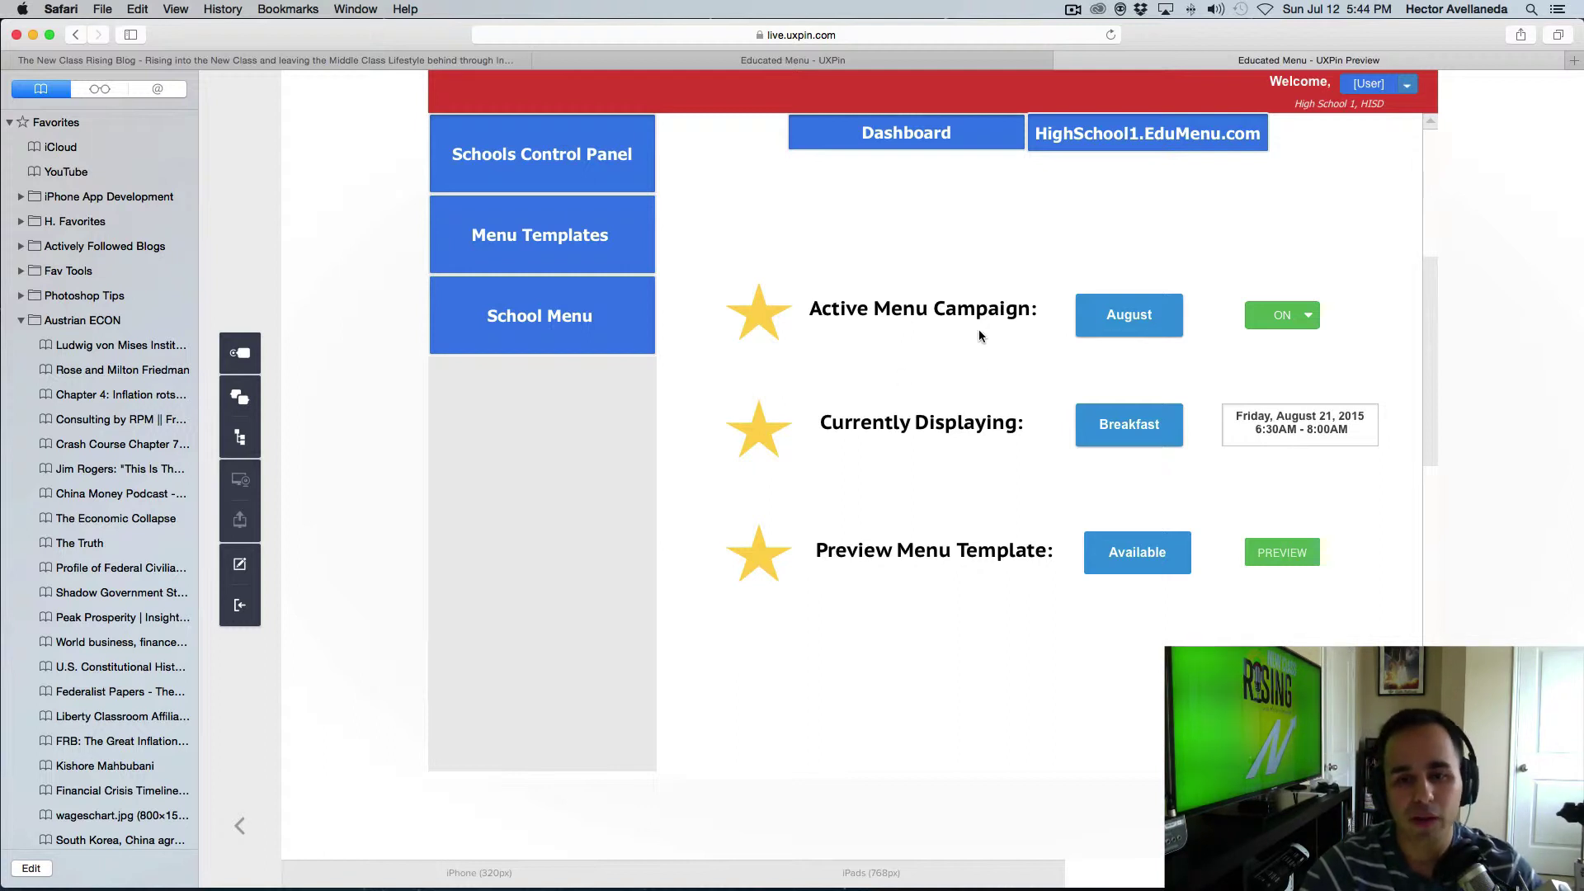
{"action": "left_click", "coordinate": [1136, 317]}
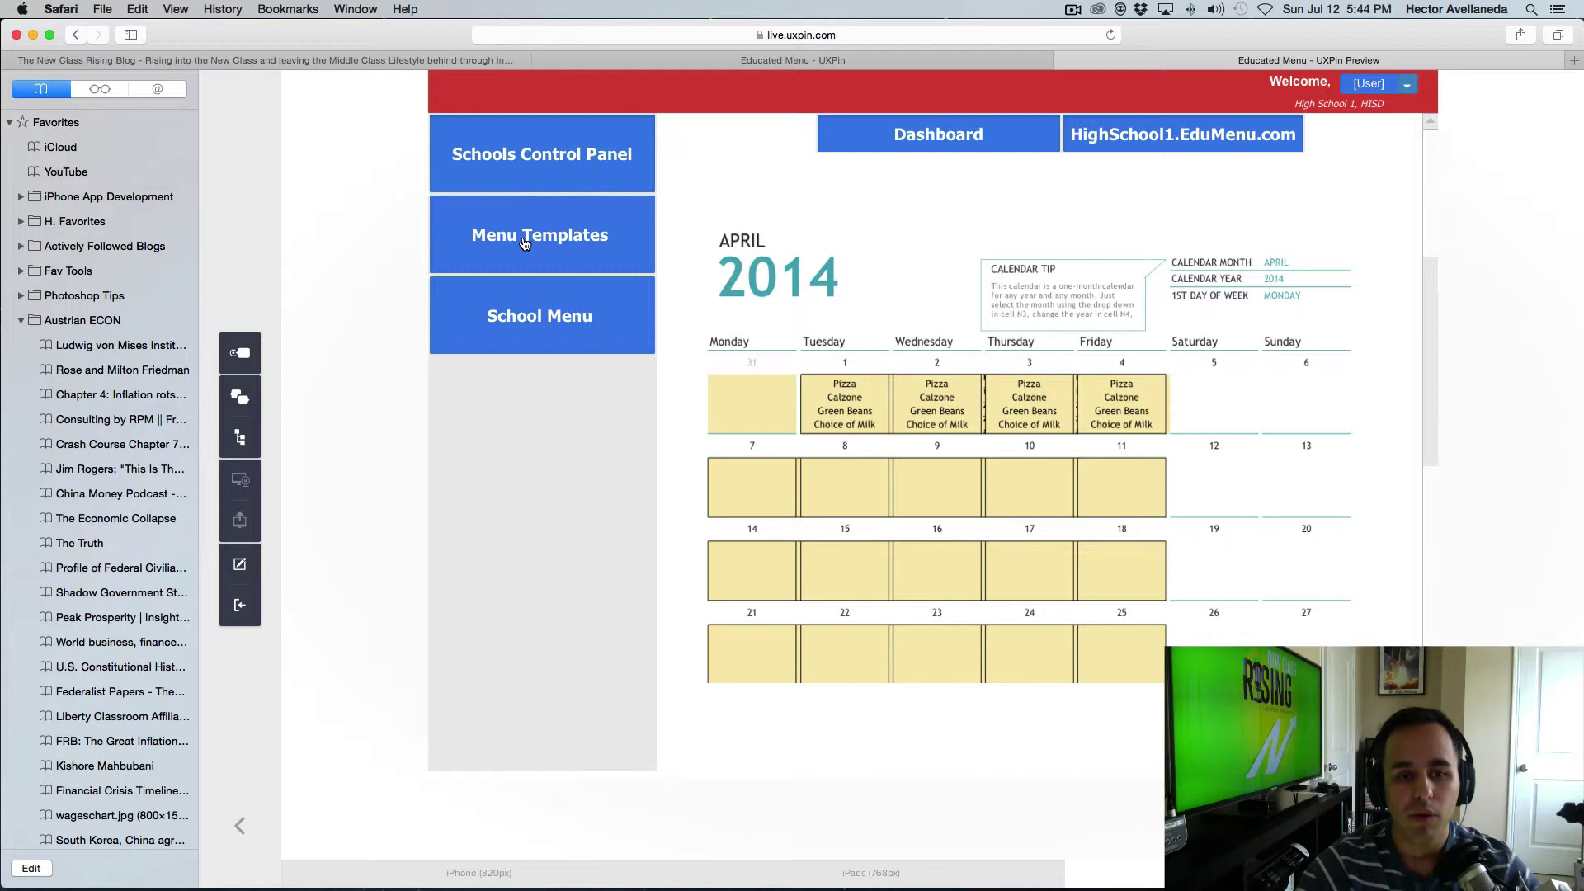
- View the School Menu calendar in the preview, and start creating a new template from the Menu Templates page
{"action": "left_click", "coordinate": [516, 313]}
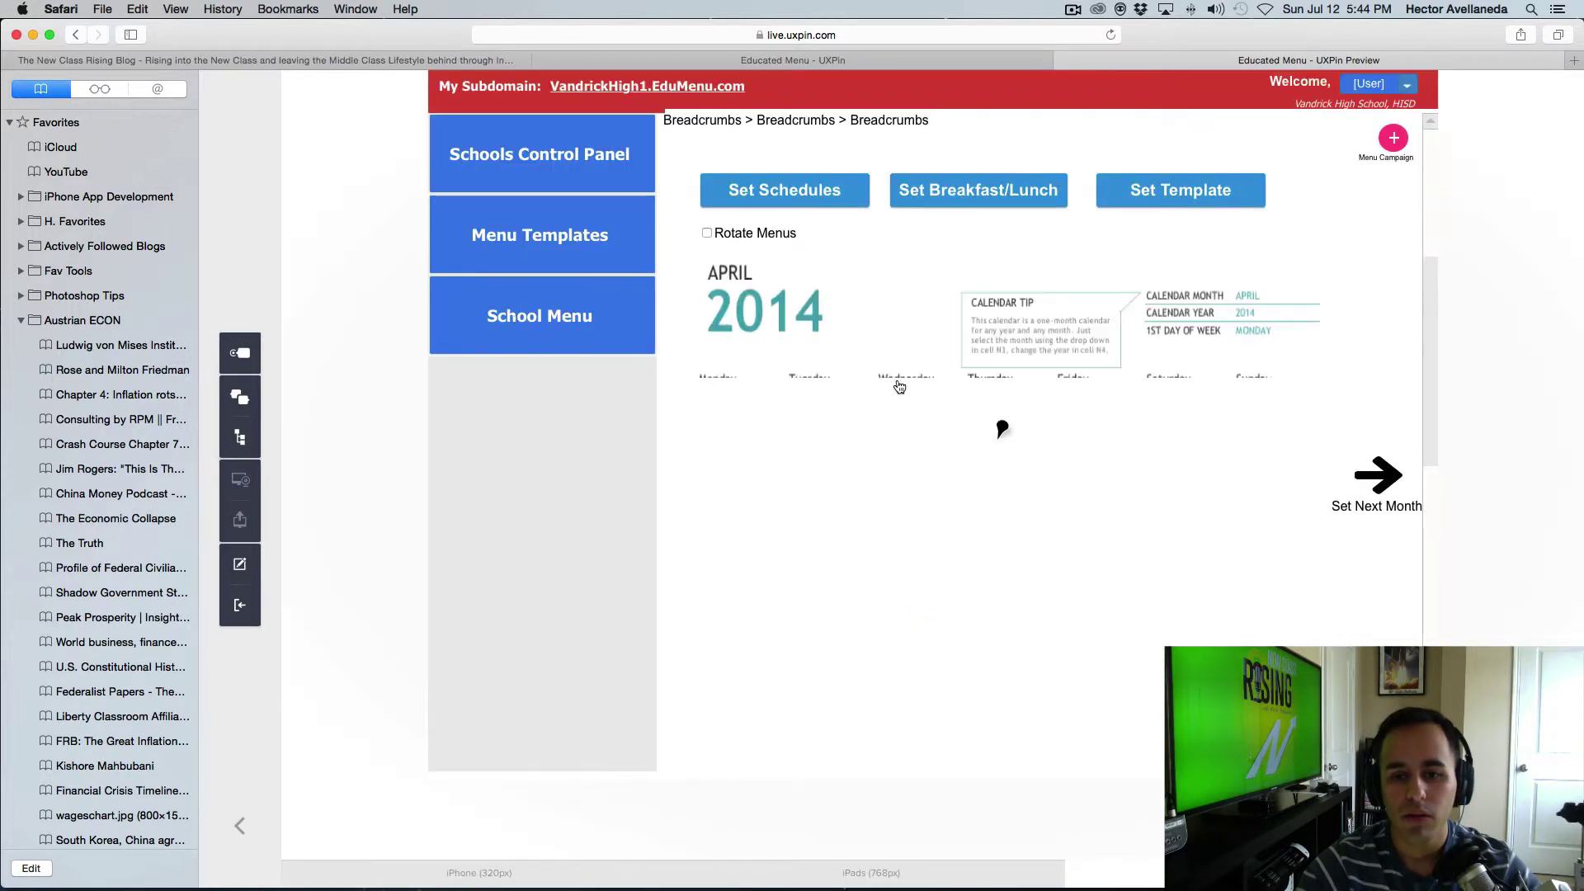
{"action": "left_click", "coordinate": [1008, 545]}
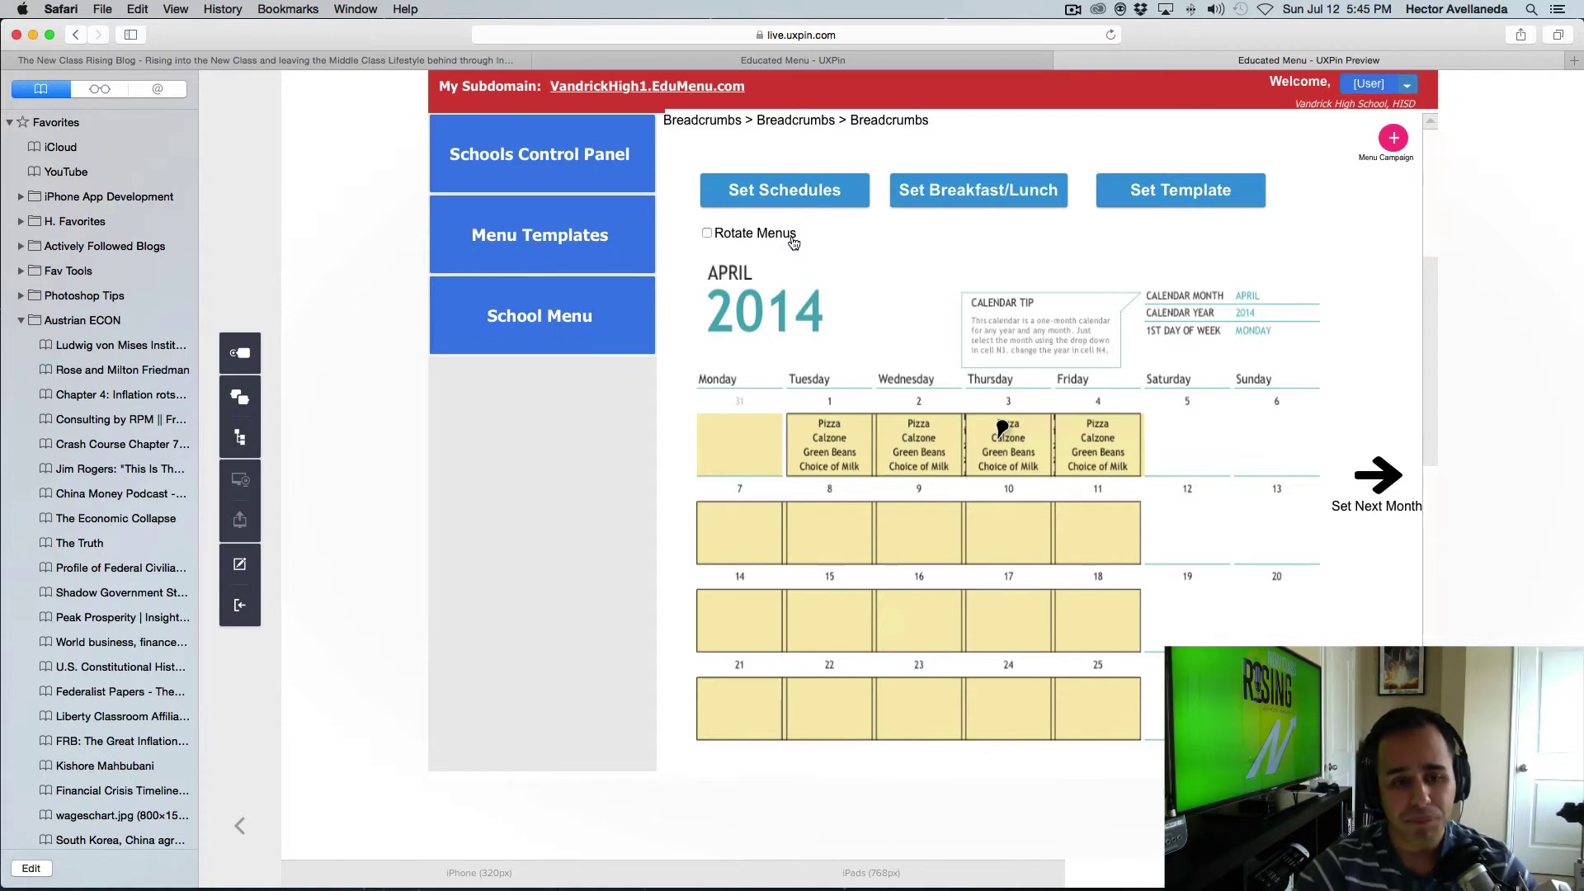
{"action": "left_click", "coordinate": [503, 237]}
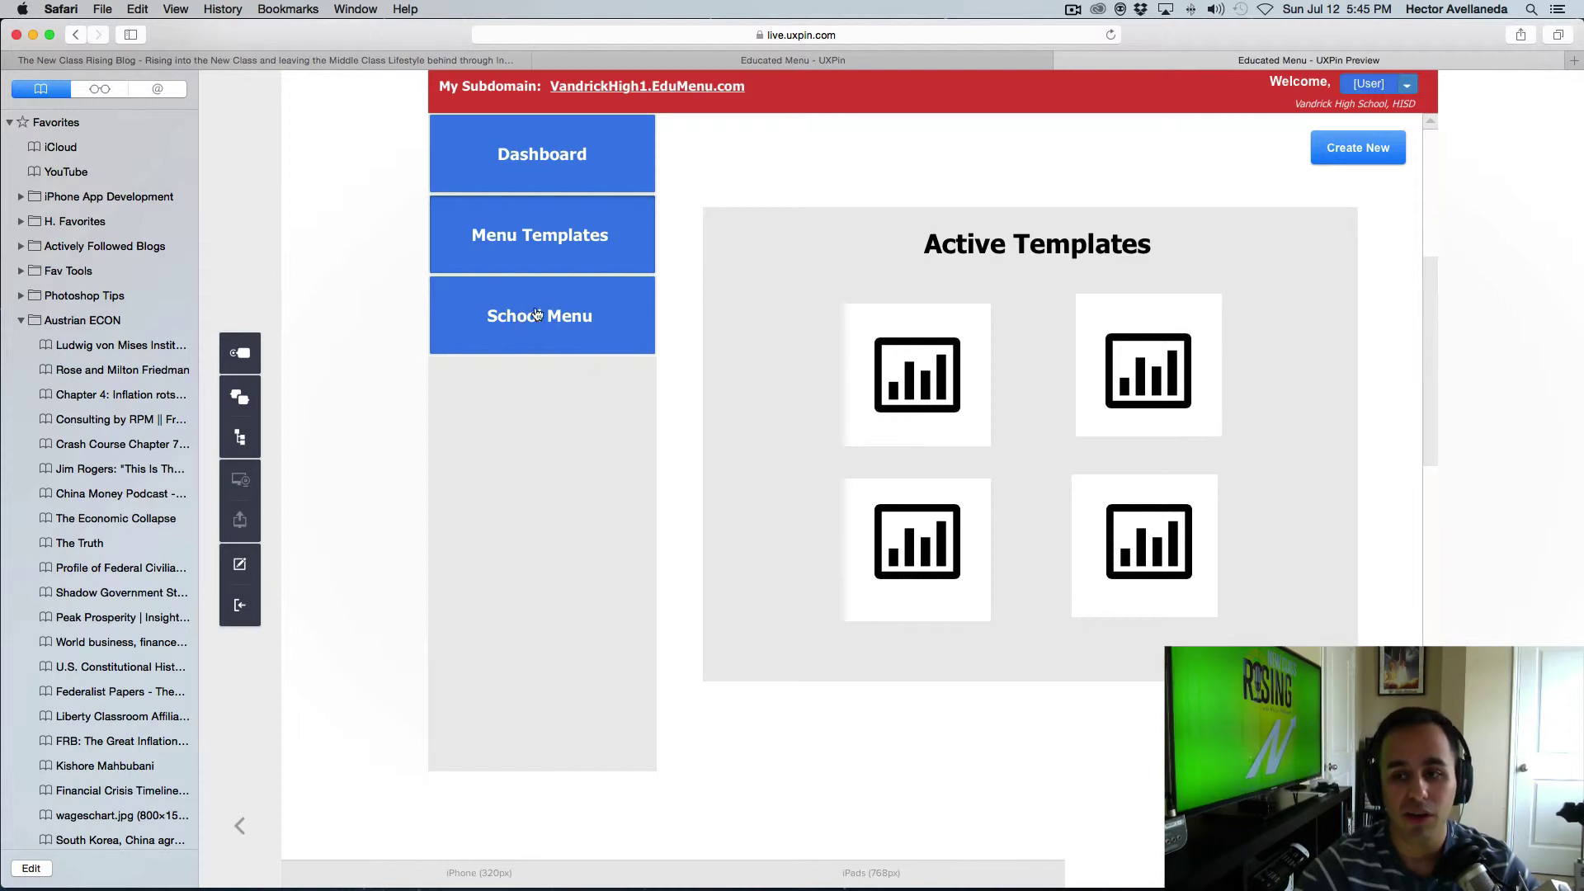
{"action": "left_click", "coordinate": [1351, 156]}
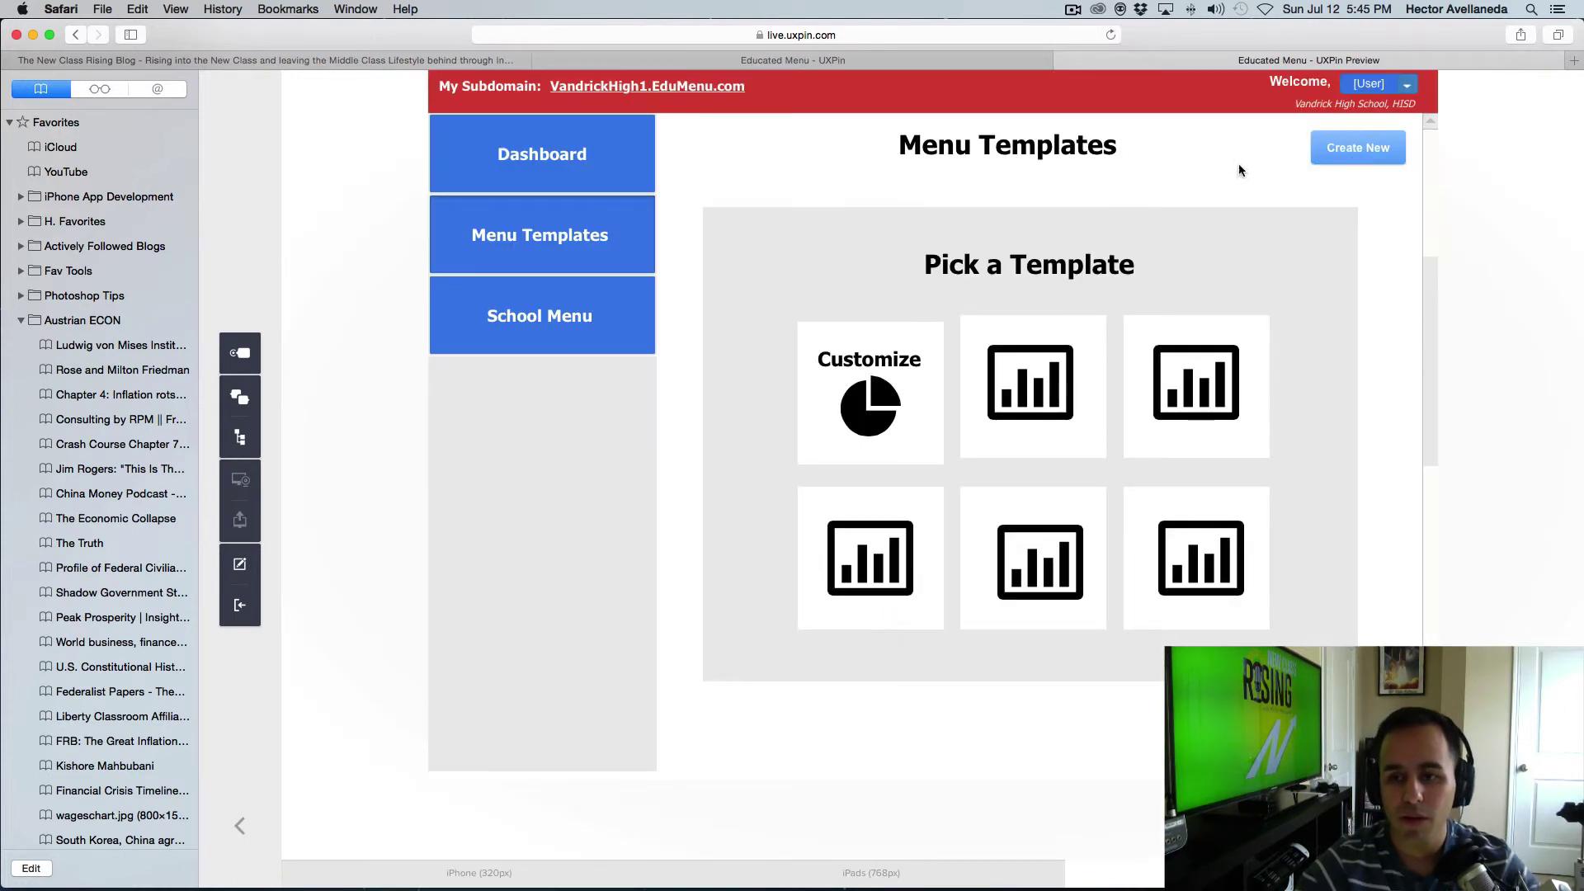
- View the user account options in the preview and return to the Schools Control Panel page
{"action": "left_click", "coordinate": [1409, 85]}
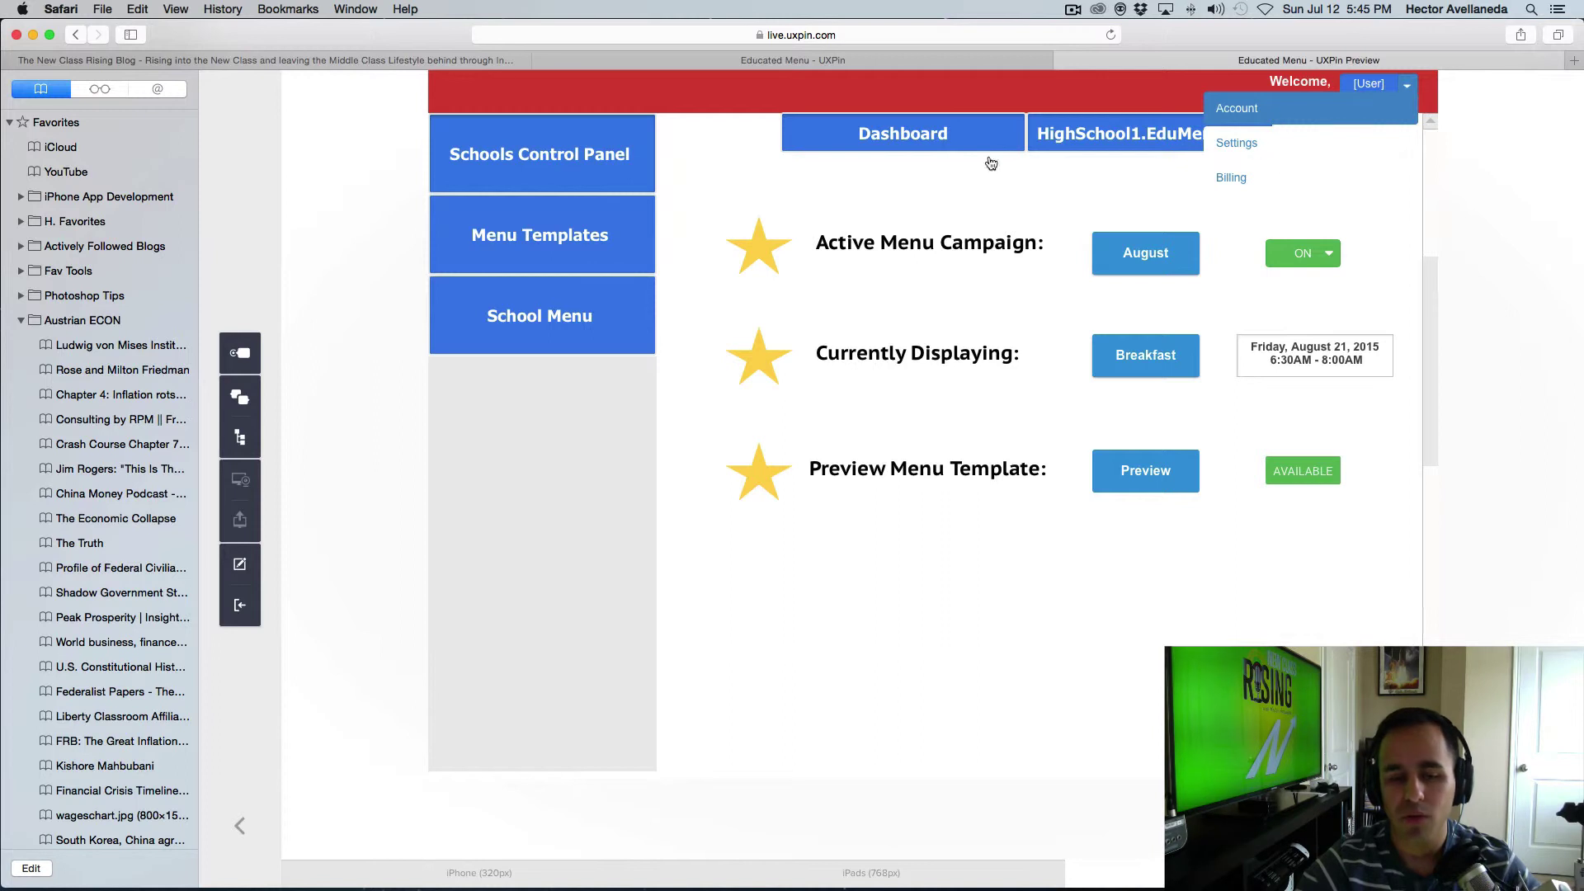
{"action": "left_click", "coordinate": [487, 156]}
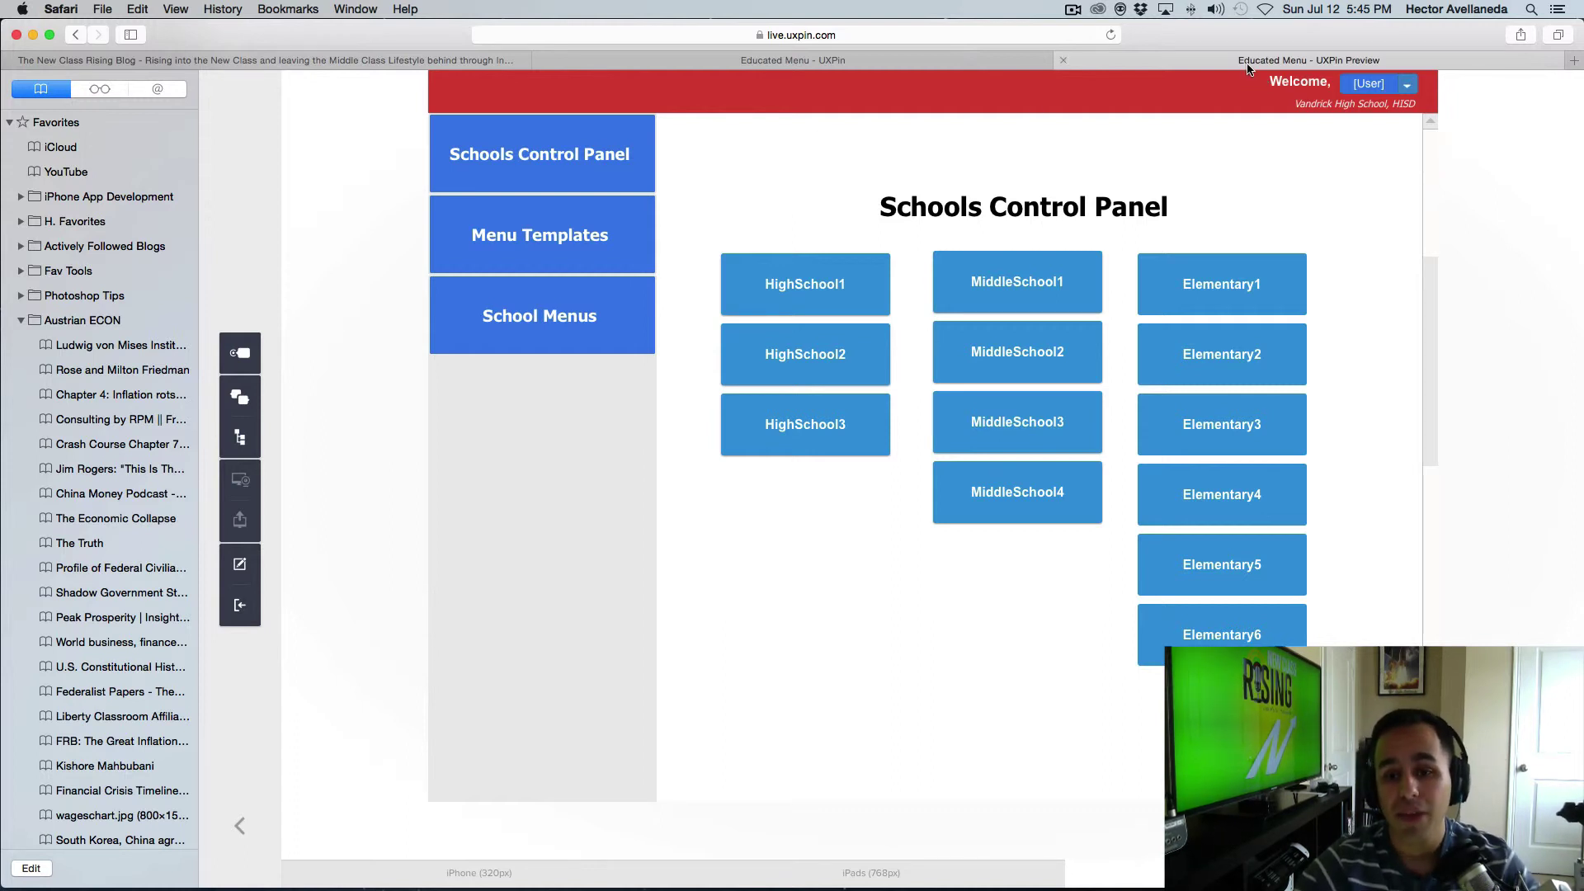
- Close the prototype preview and return to the Educated Menu wireframe editor
{"action": "left_click", "coordinate": [793, 63]}
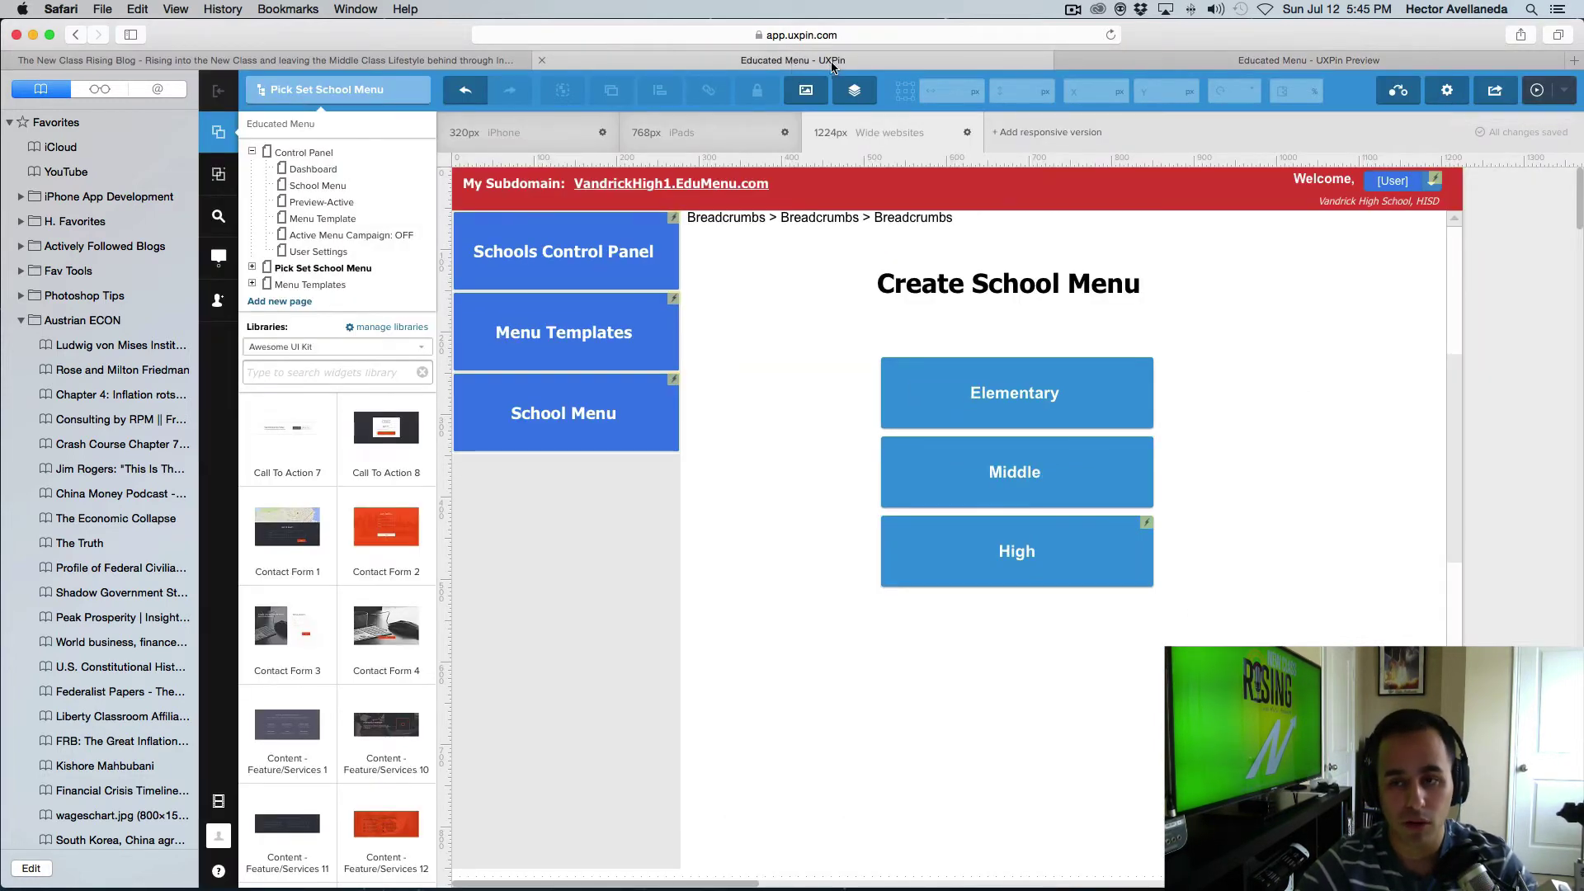
{"action": "left_click", "coordinate": [1124, 63]}
{"action": "left_click", "coordinate": [1061, 60]}
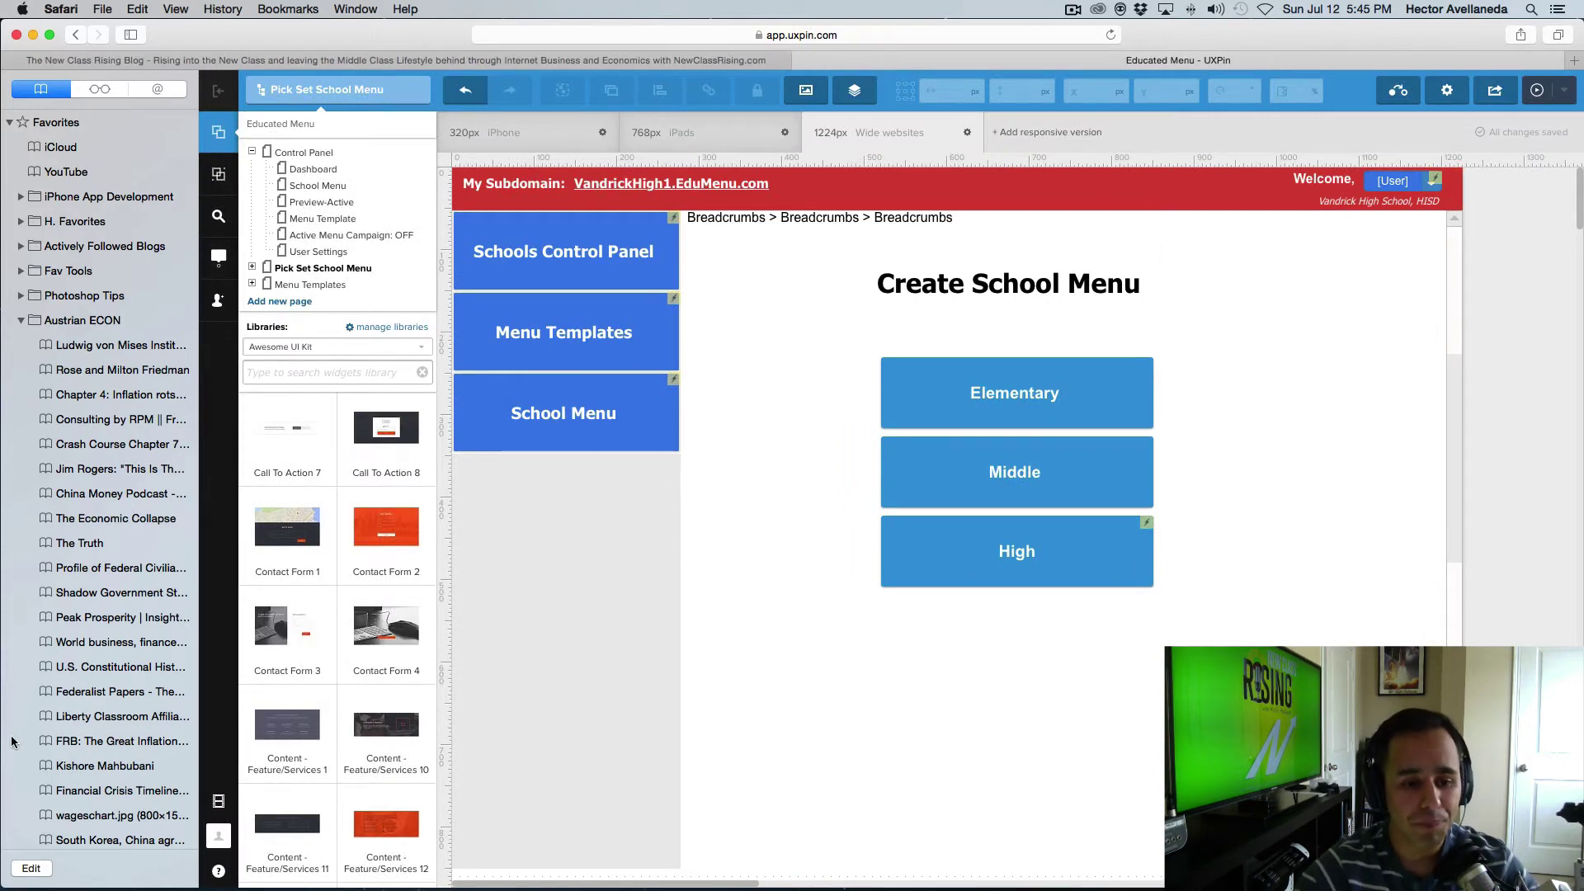
- Look through the list of available widget libraries and leave Awesome UI Kit selected
{"action": "scroll", "coordinate": [330, 495], "scroll_direction": "up", "scroll_amount": 1}
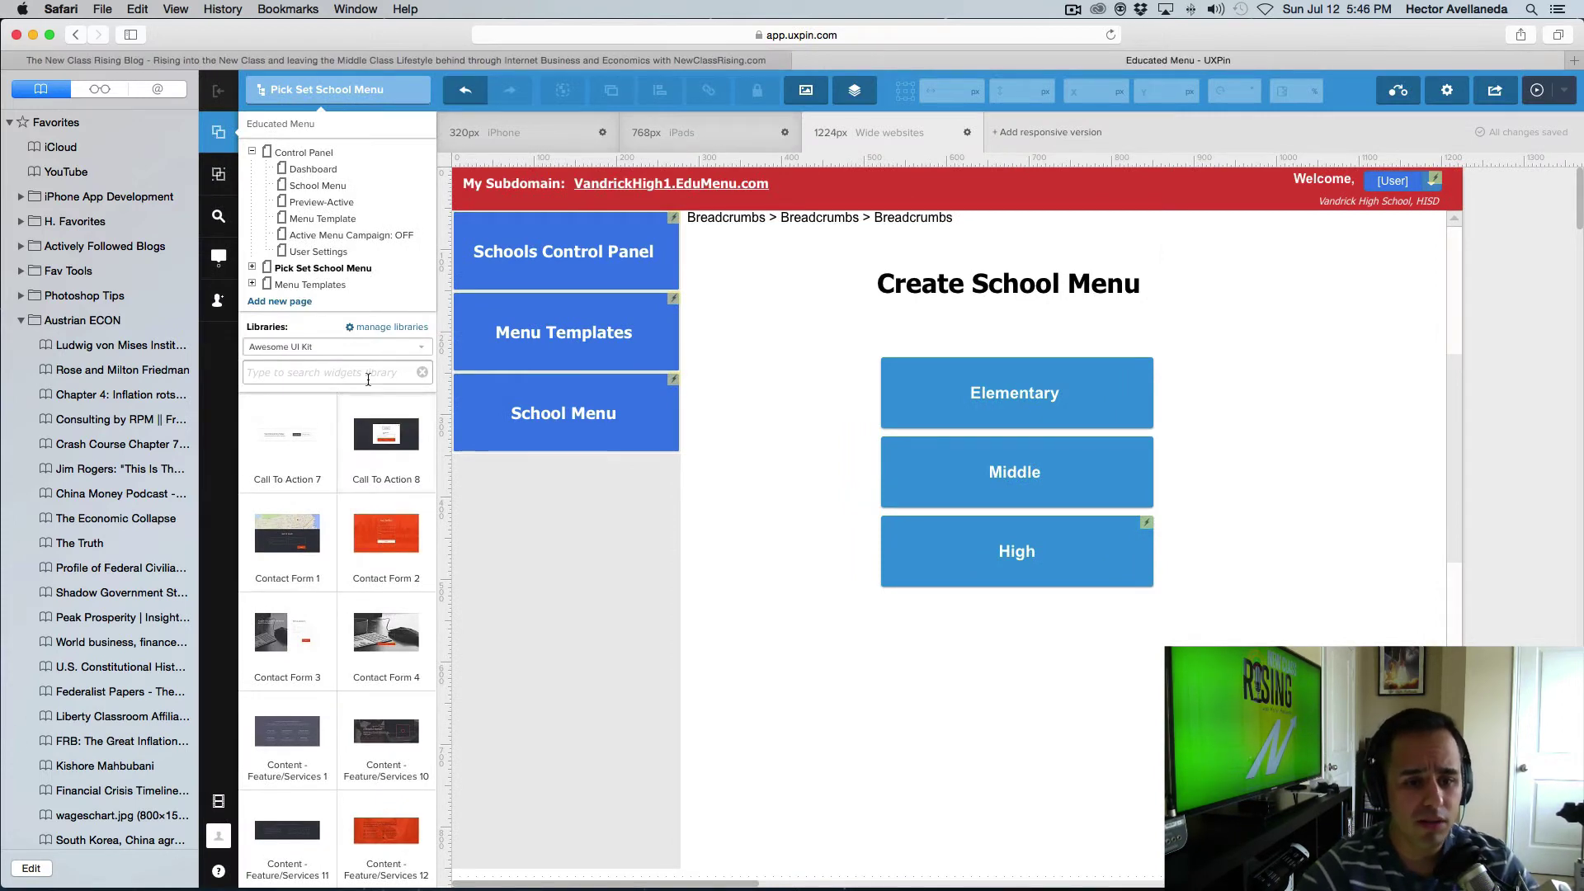
{"action": "left_click", "coordinate": [421, 347]}
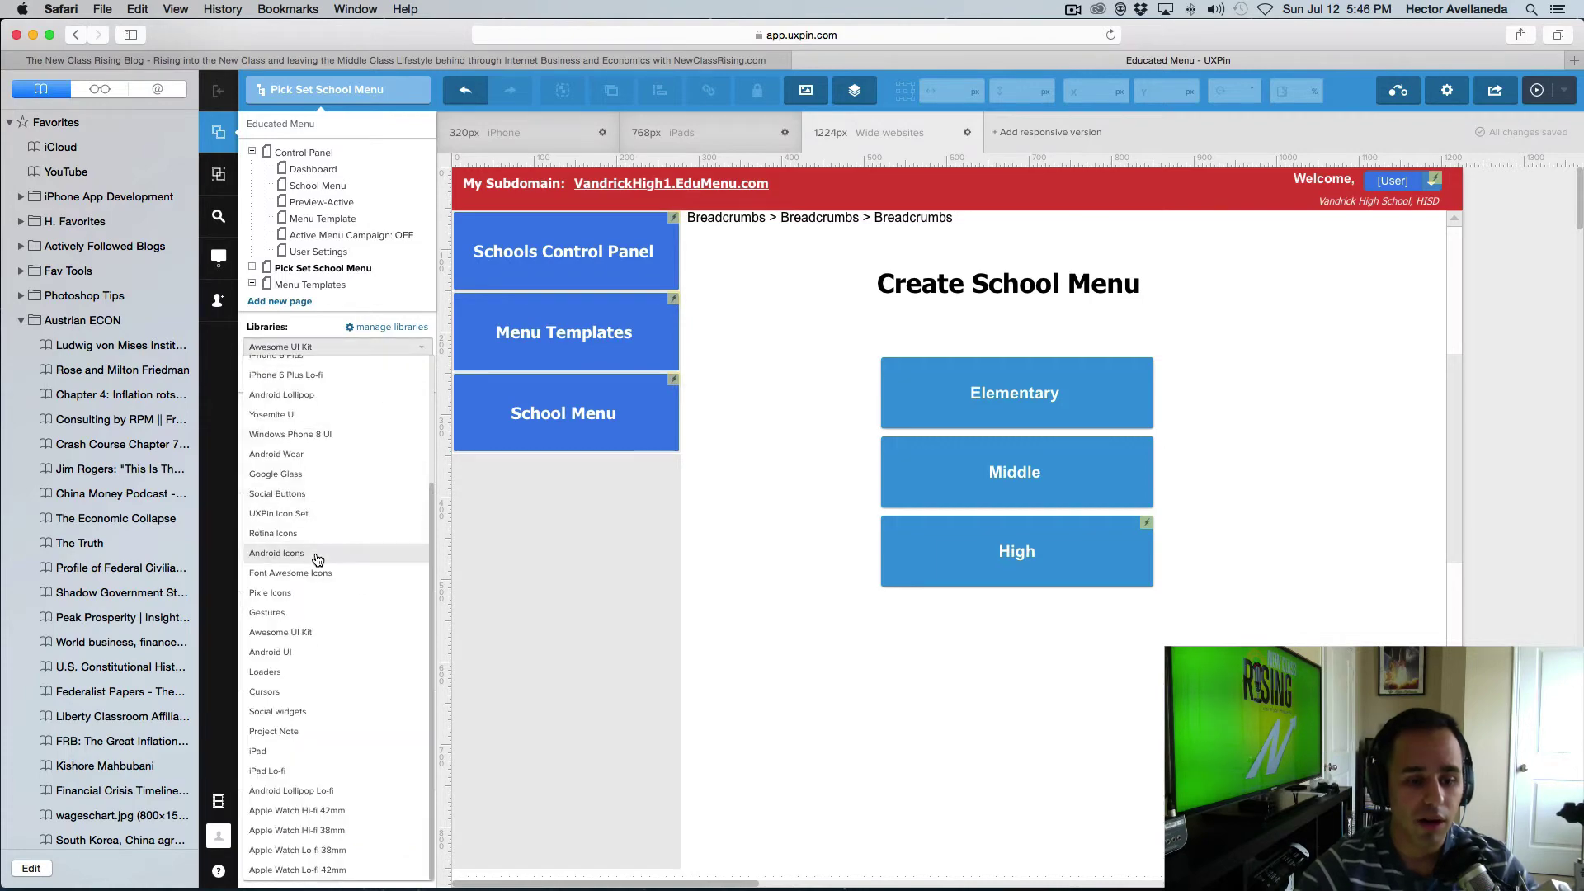
{"action": "scroll", "coordinate": [325, 792], "scroll_direction": "up", "scroll_amount": 5}
{"action": "scroll", "coordinate": [1020, 427], "scroll_direction": "right", "scroll_amount": 3}
{"action": "scroll", "coordinate": [1020, 427], "scroll_direction": "left", "scroll_amount": 3}
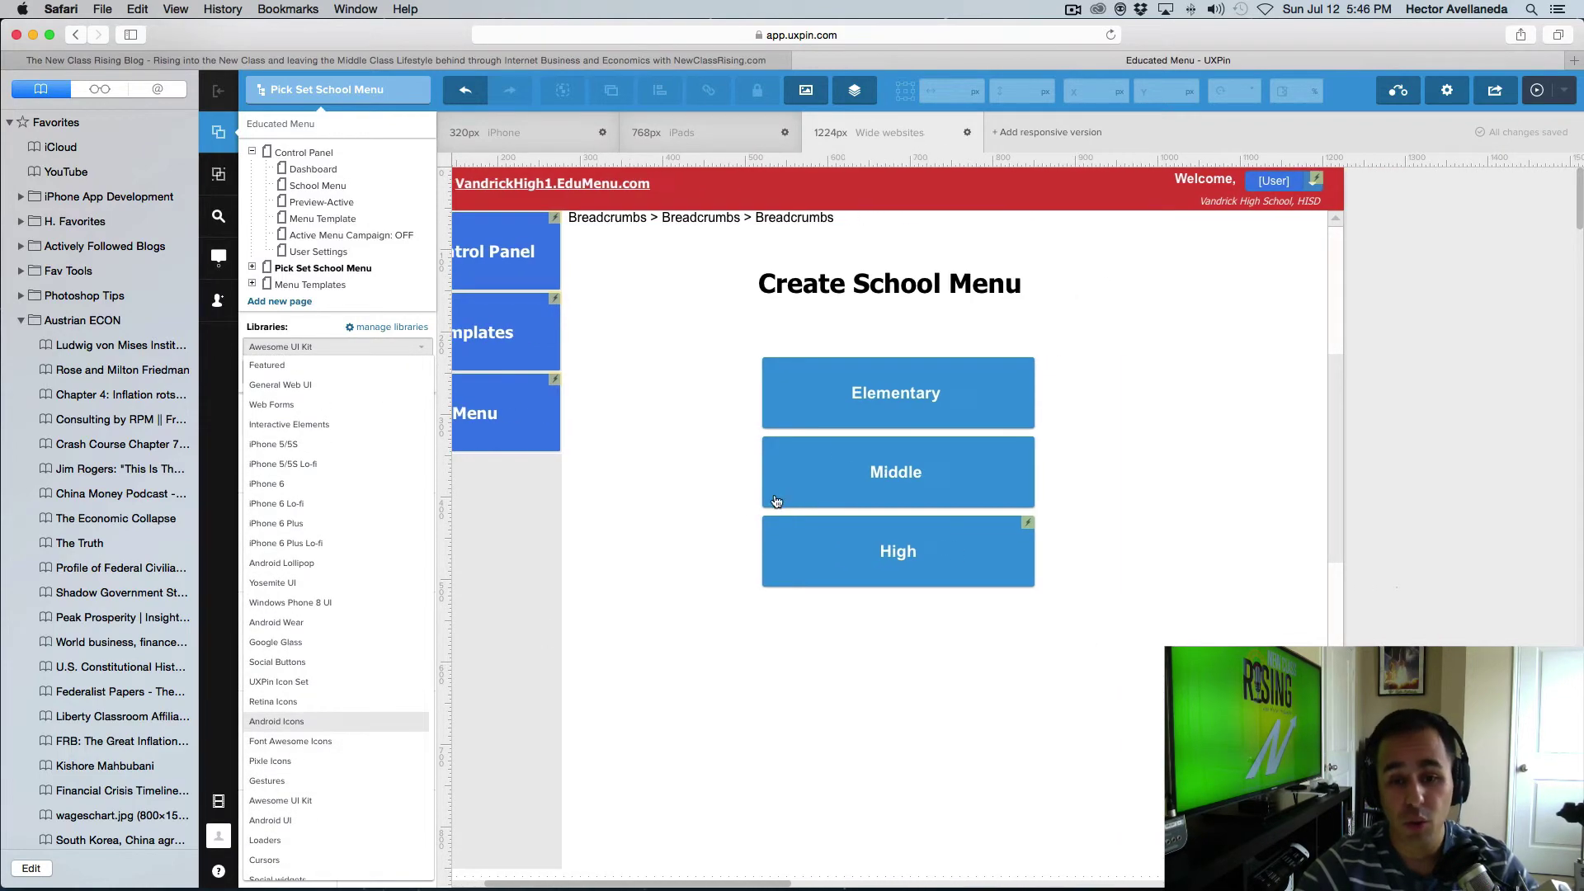
{"action": "key", "text": "ctrl+Left"}
{"action": "key", "text": "ctrl+Right"}
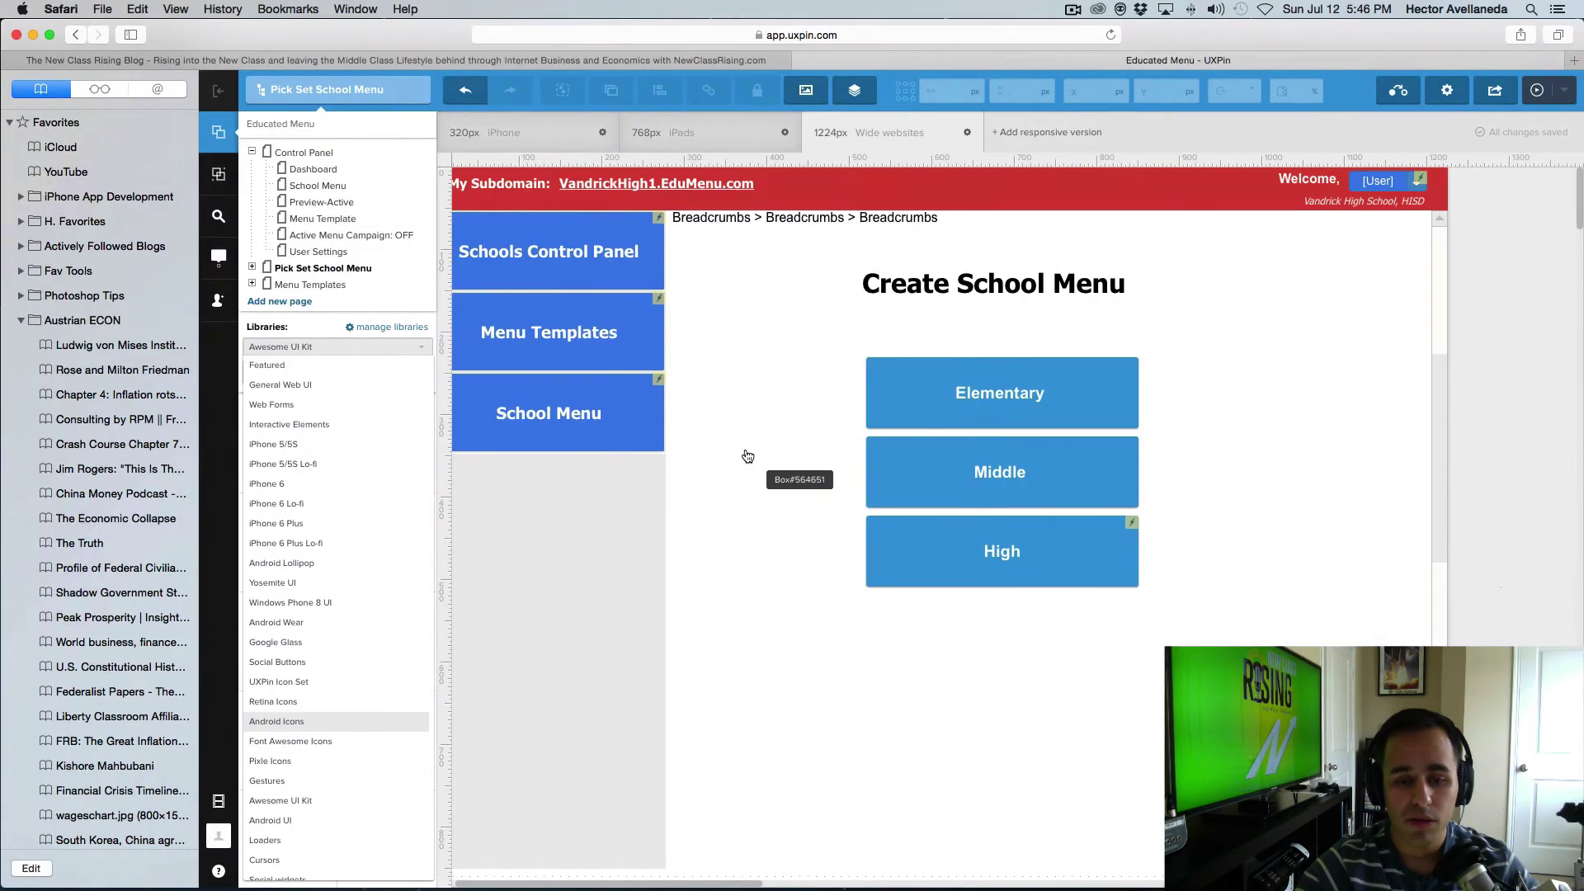
{"action": "left_click", "coordinate": [745, 454]}
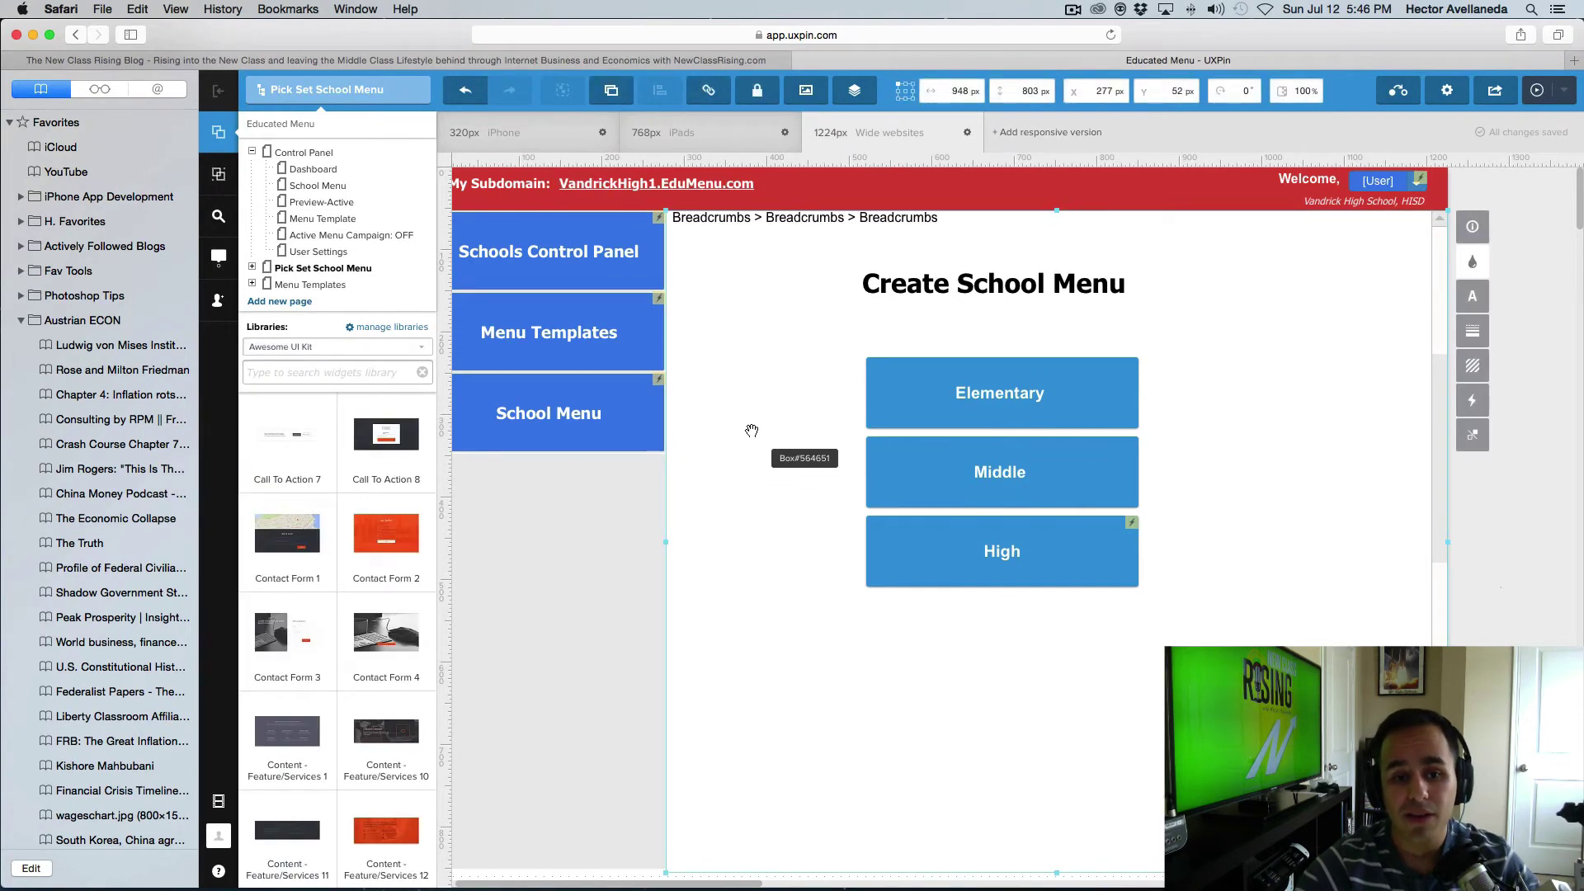
- Select the School Menu button, the Schools Control Panel button and the content box in turn to inspect them
{"action": "scroll", "coordinate": [701, 429], "scroll_direction": "left", "scroll_amount": 2}
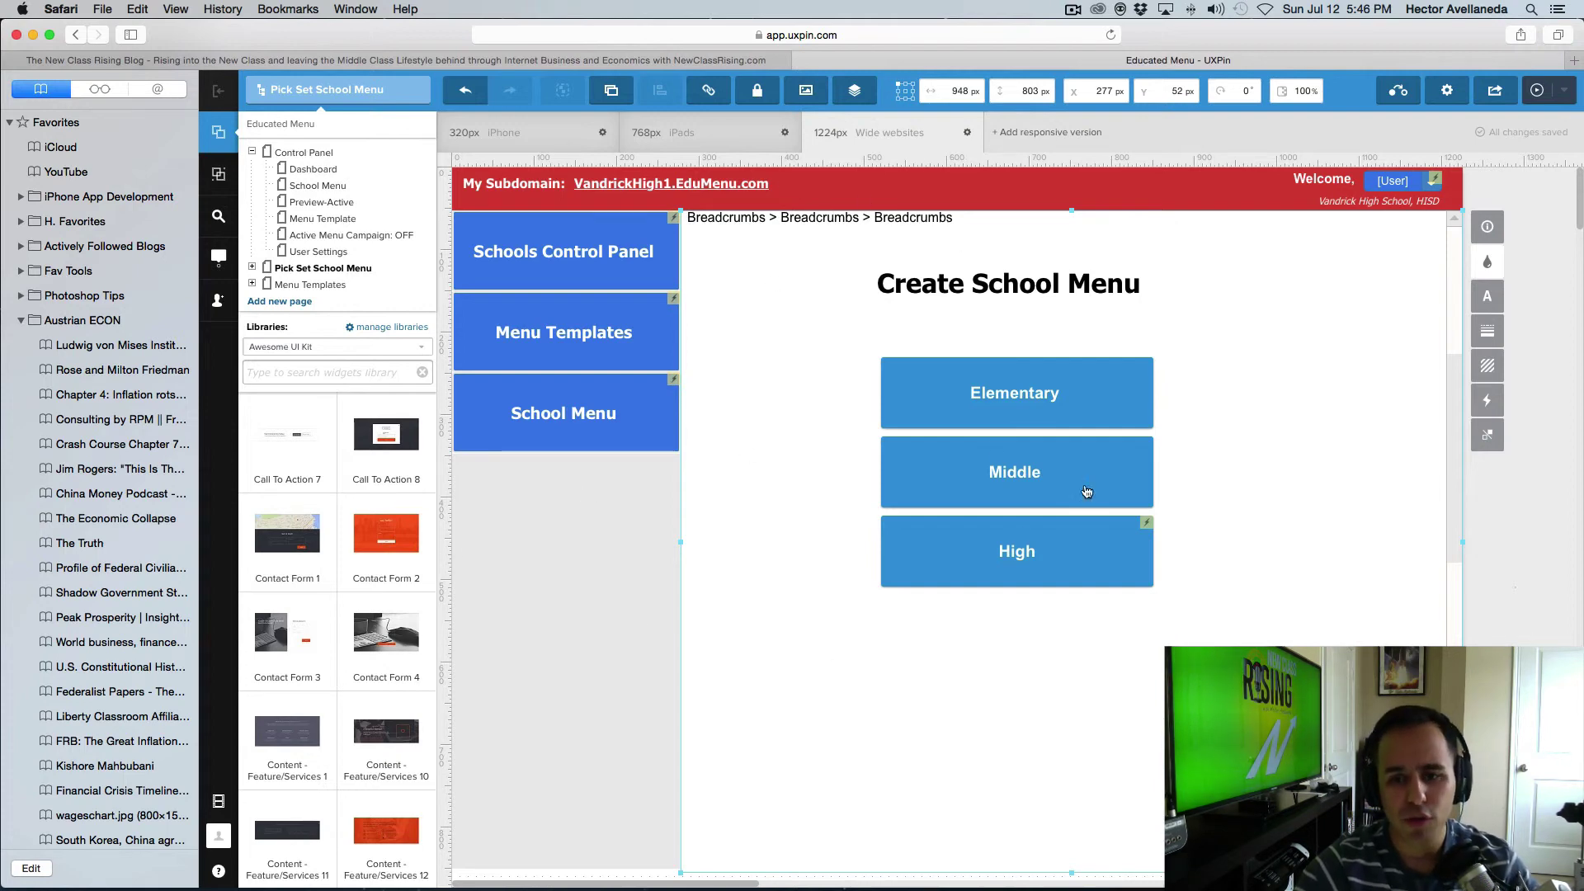
{"action": "left_click", "coordinate": [558, 377]}
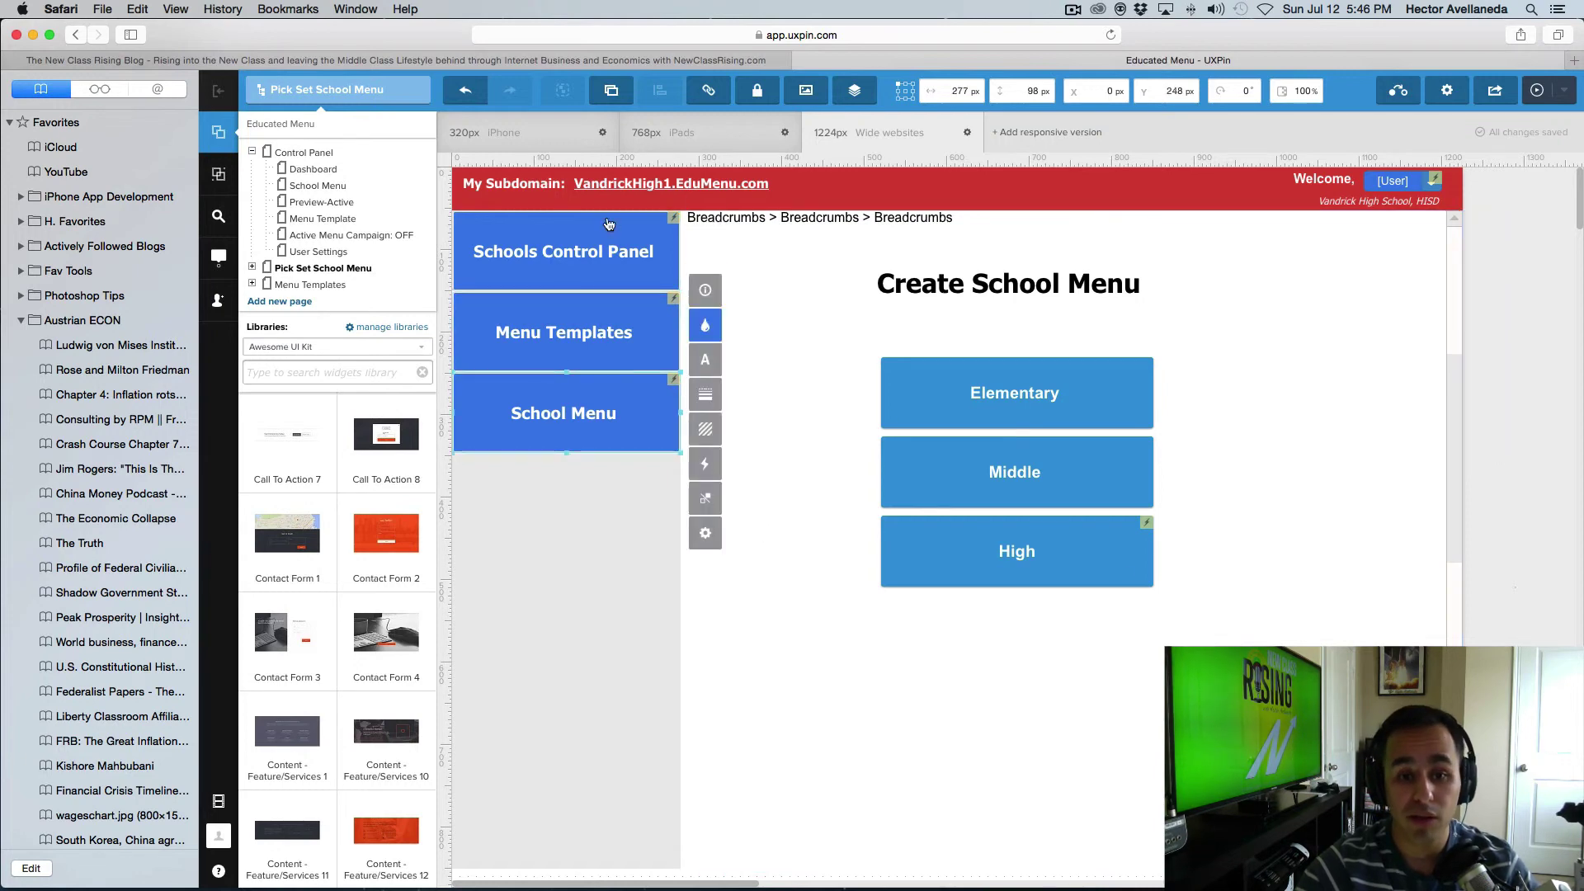
{"action": "left_click", "coordinate": [583, 275]}
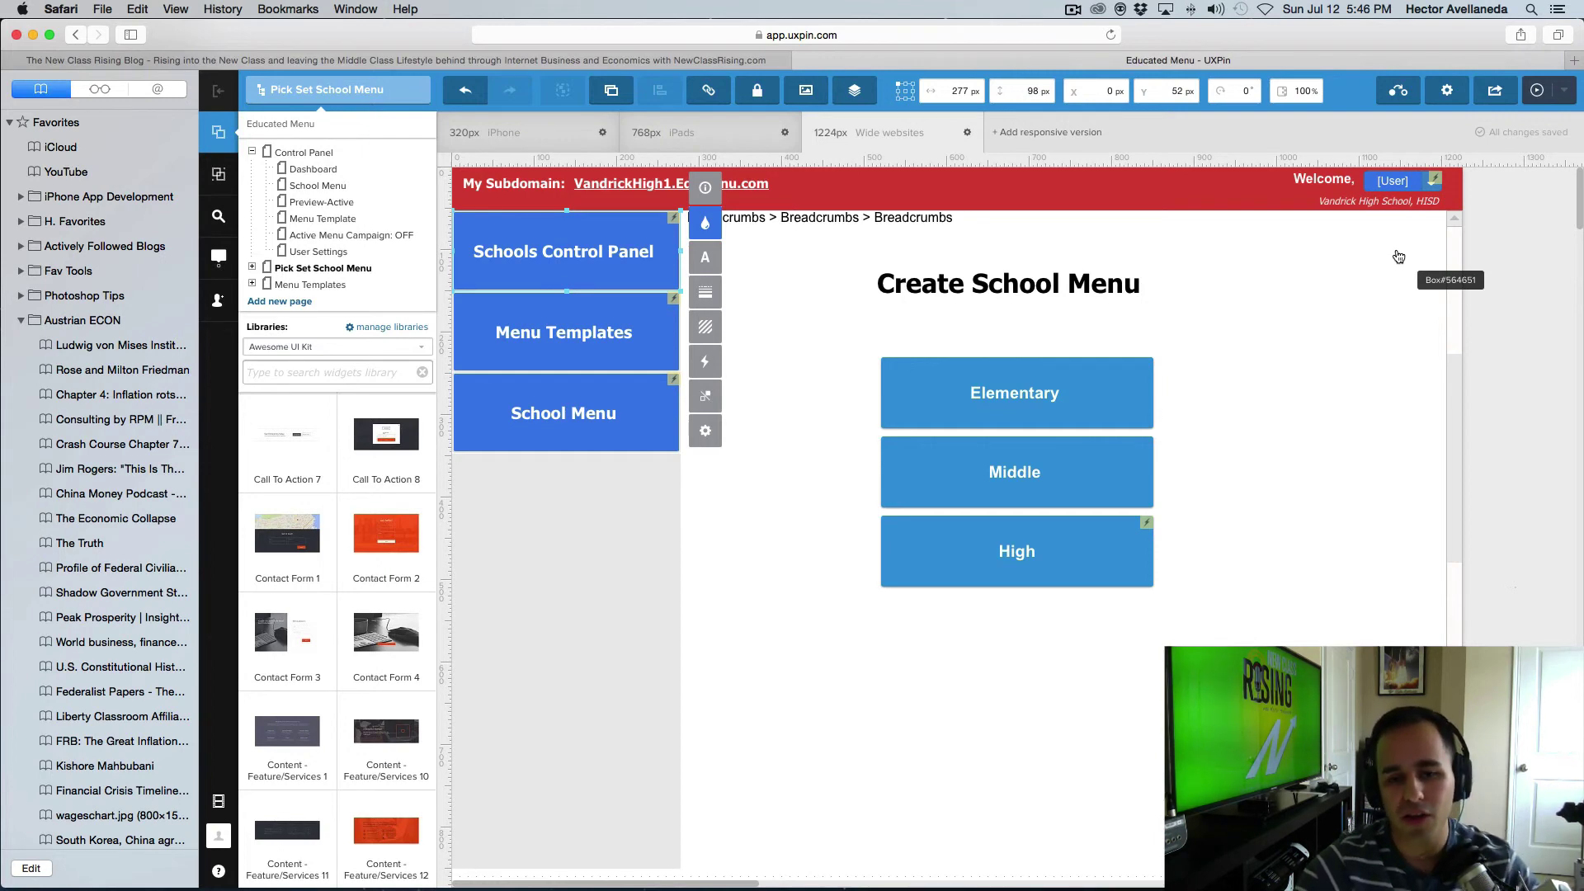
{"action": "left_click", "coordinate": [824, 308]}
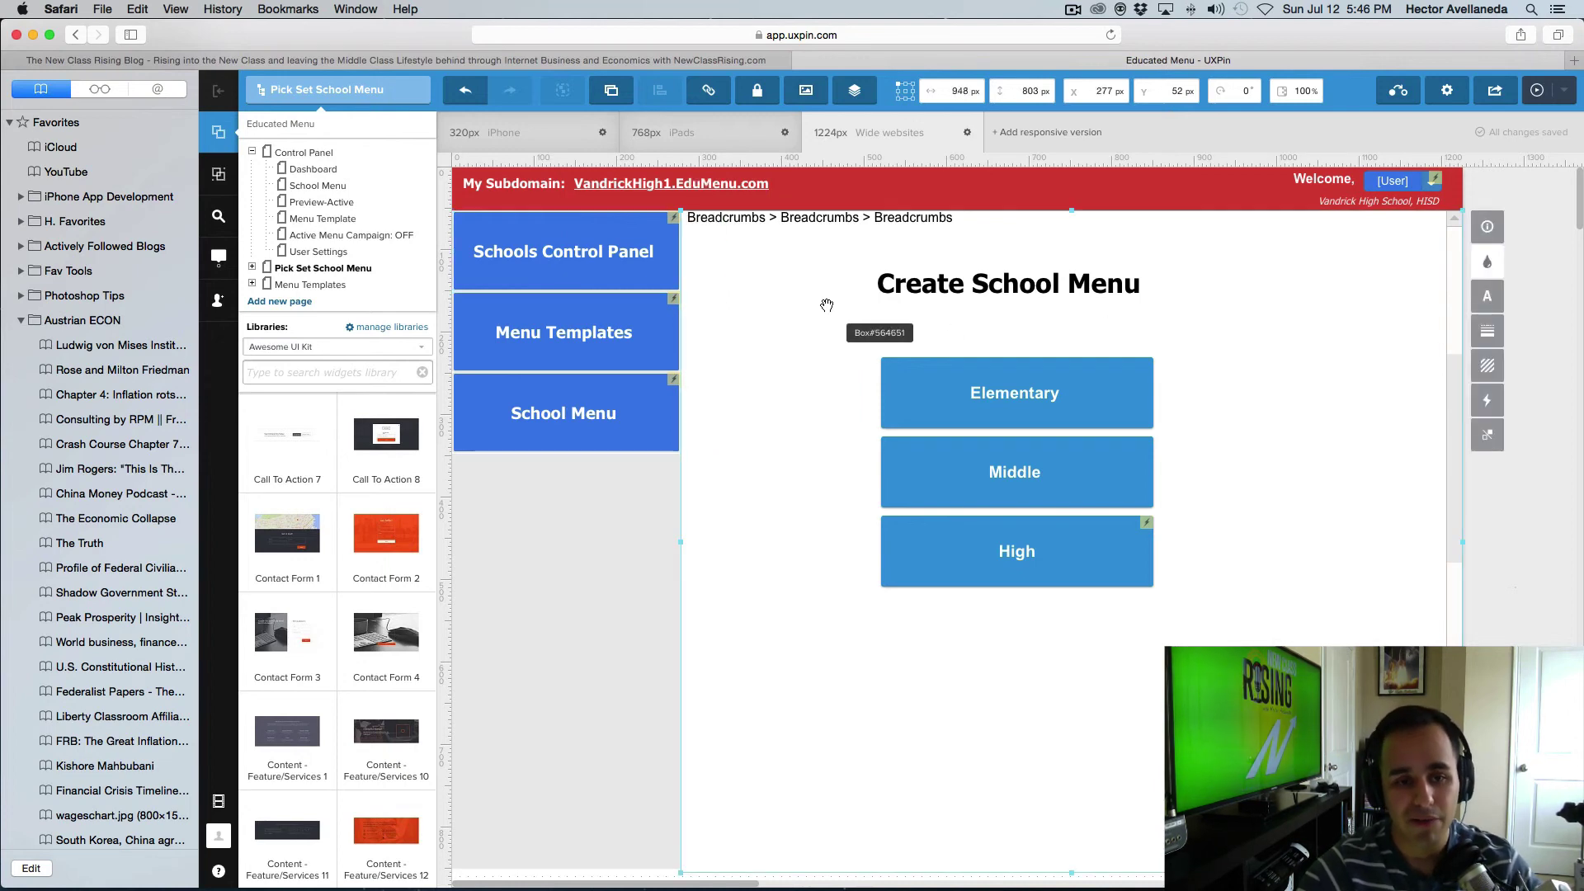
- Switch the page to the 768px iPads version and go back to the 1224px Wide websites version
{"action": "mouse_move", "coordinate": [308, 275]}
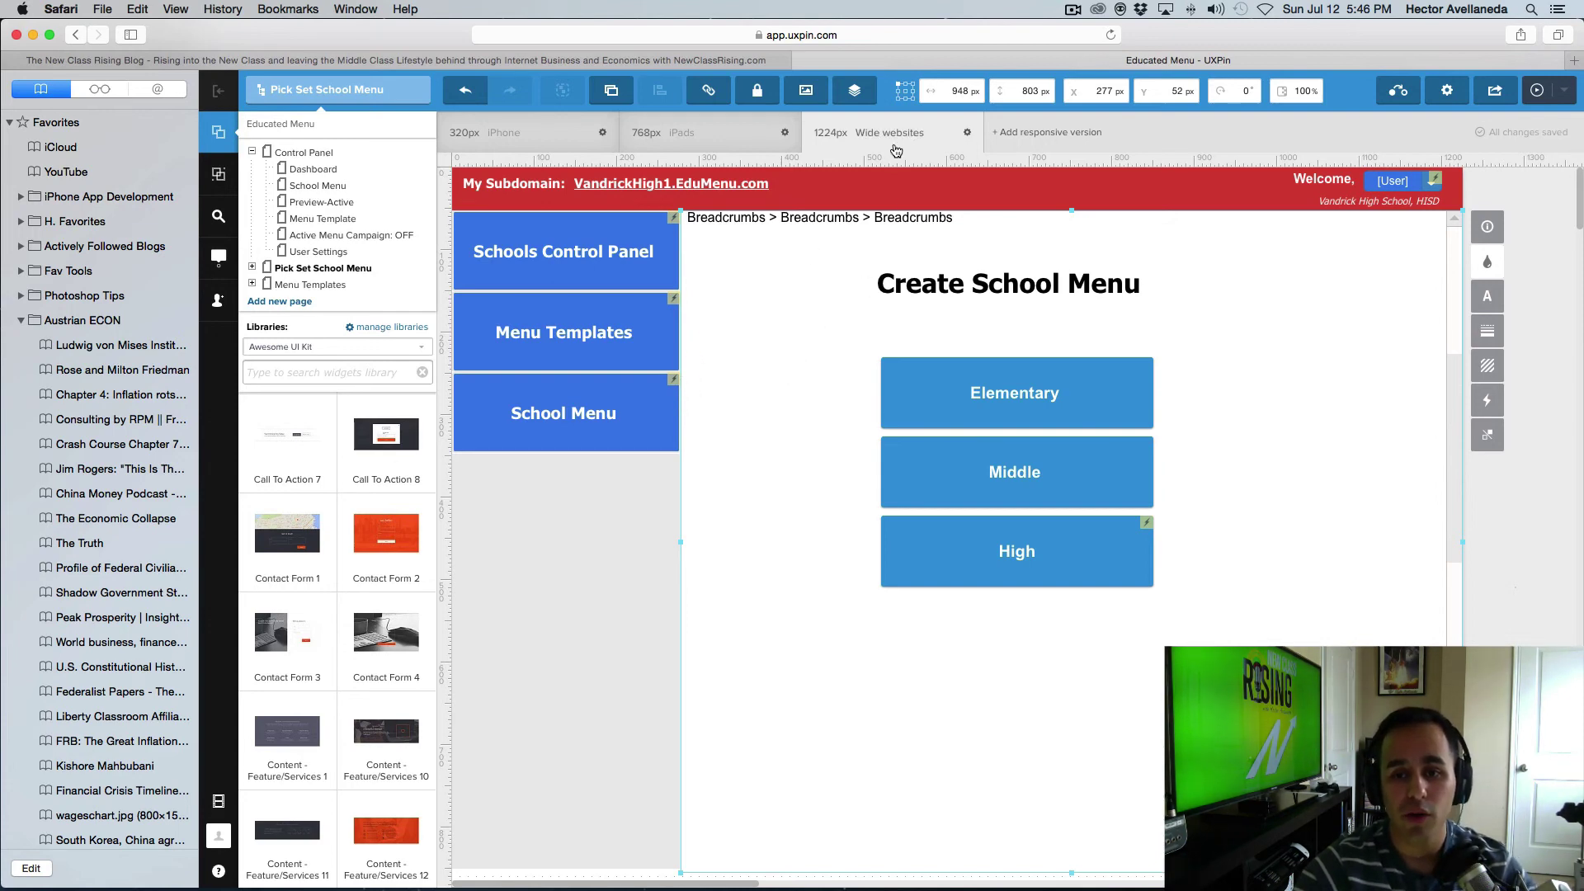
{"action": "left_click", "coordinate": [647, 142]}
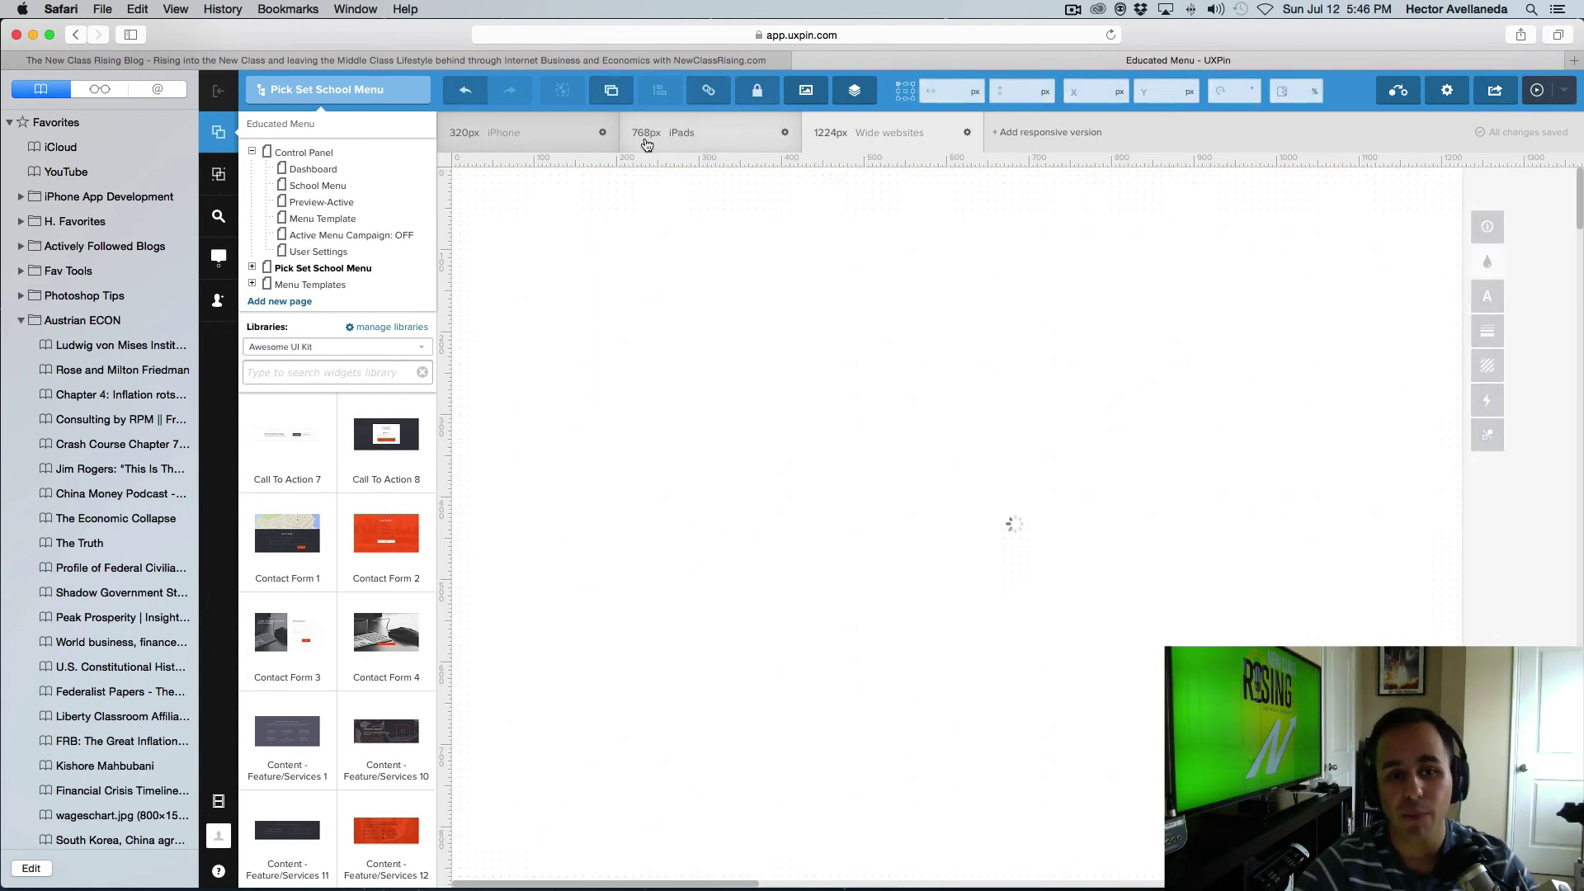
{"action": "left_click", "coordinate": [848, 130]}
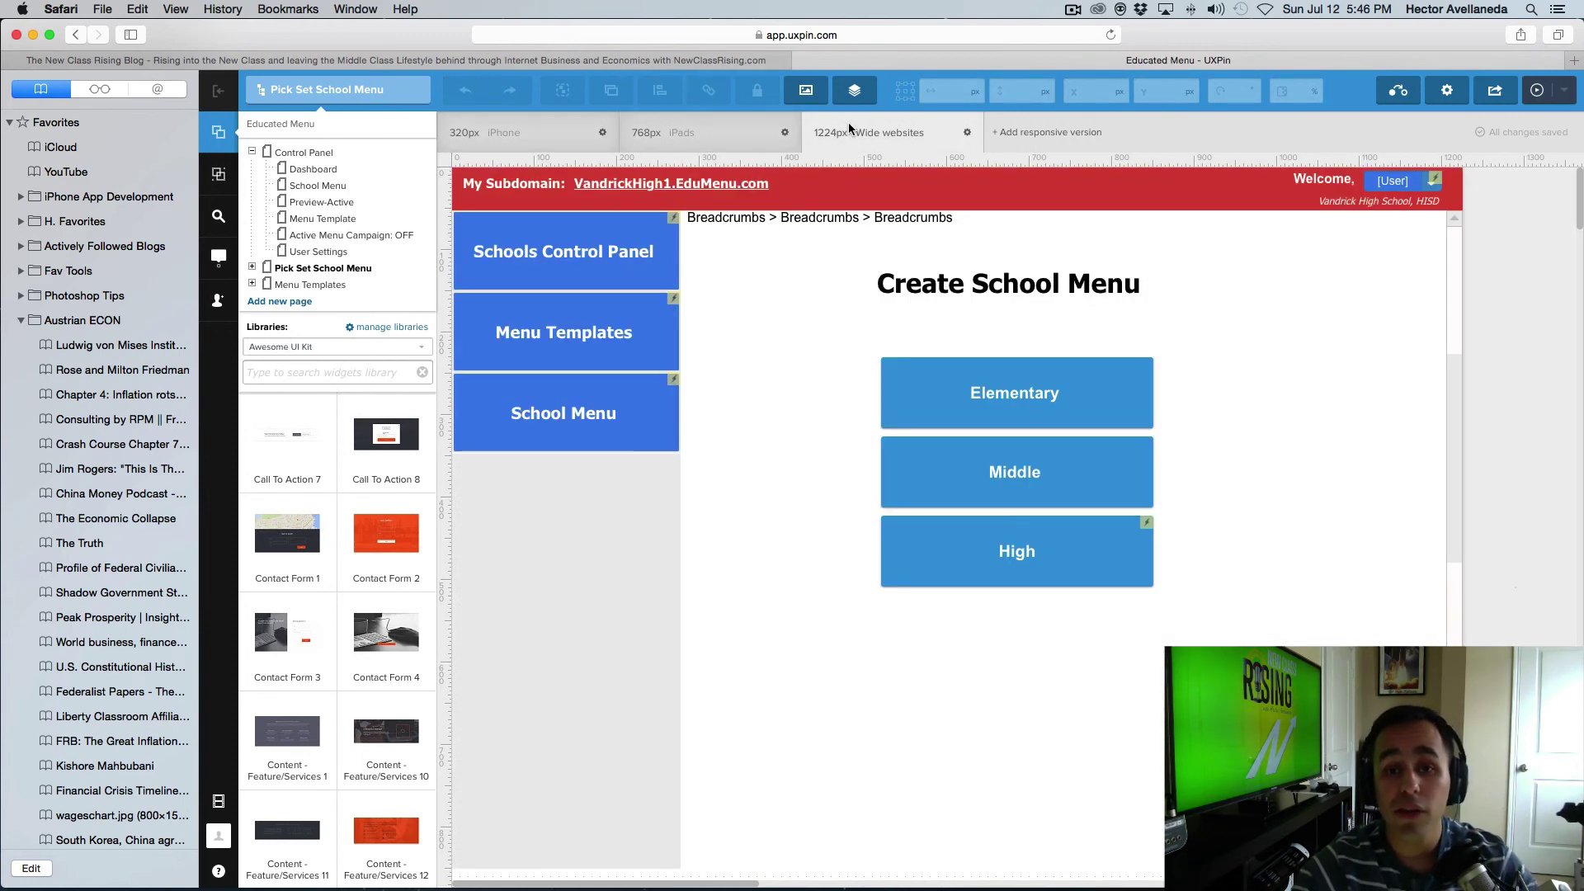